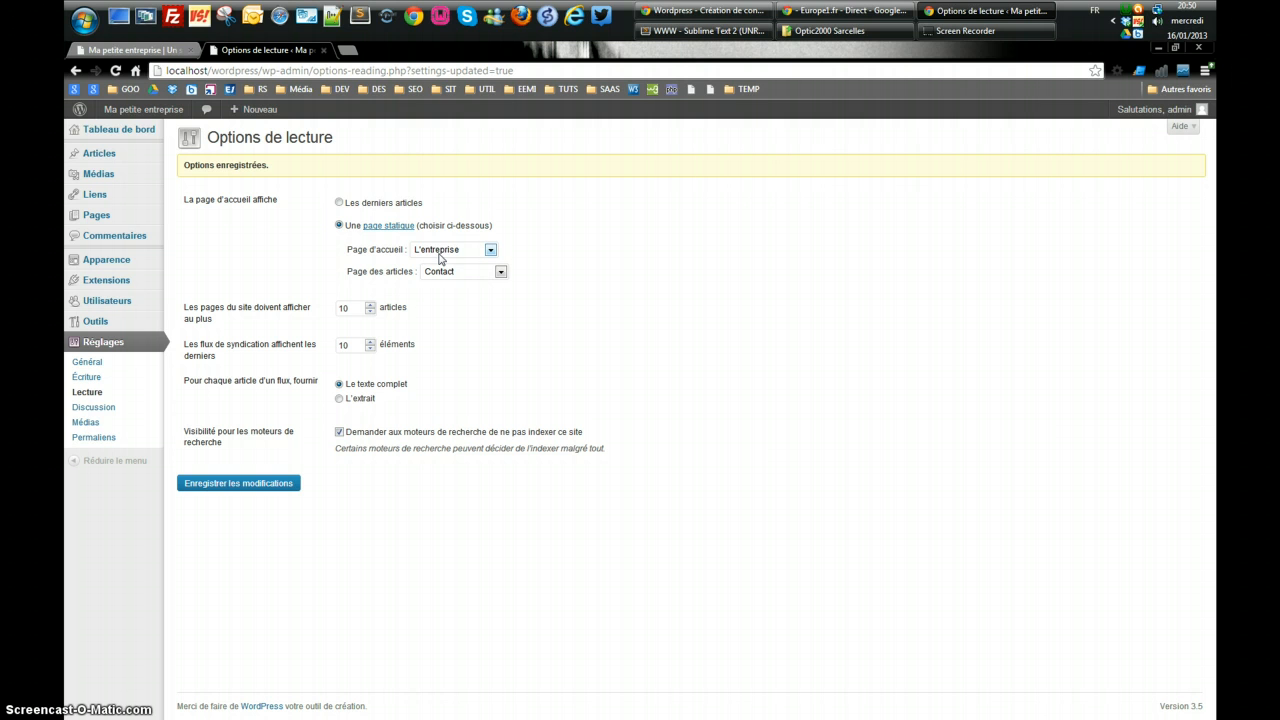
Create and publish a new page titled "Accueil" with the body text "Page d'accueil"
left_click(103, 216)
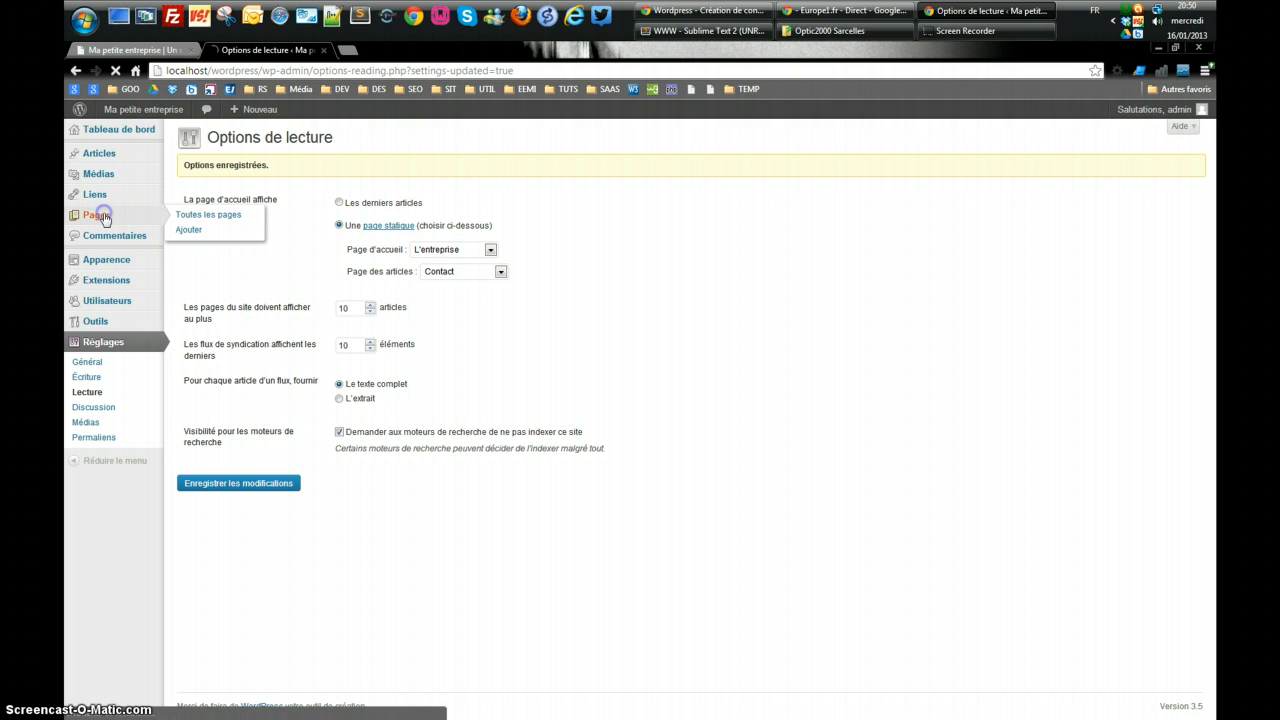
left_click(192, 231)
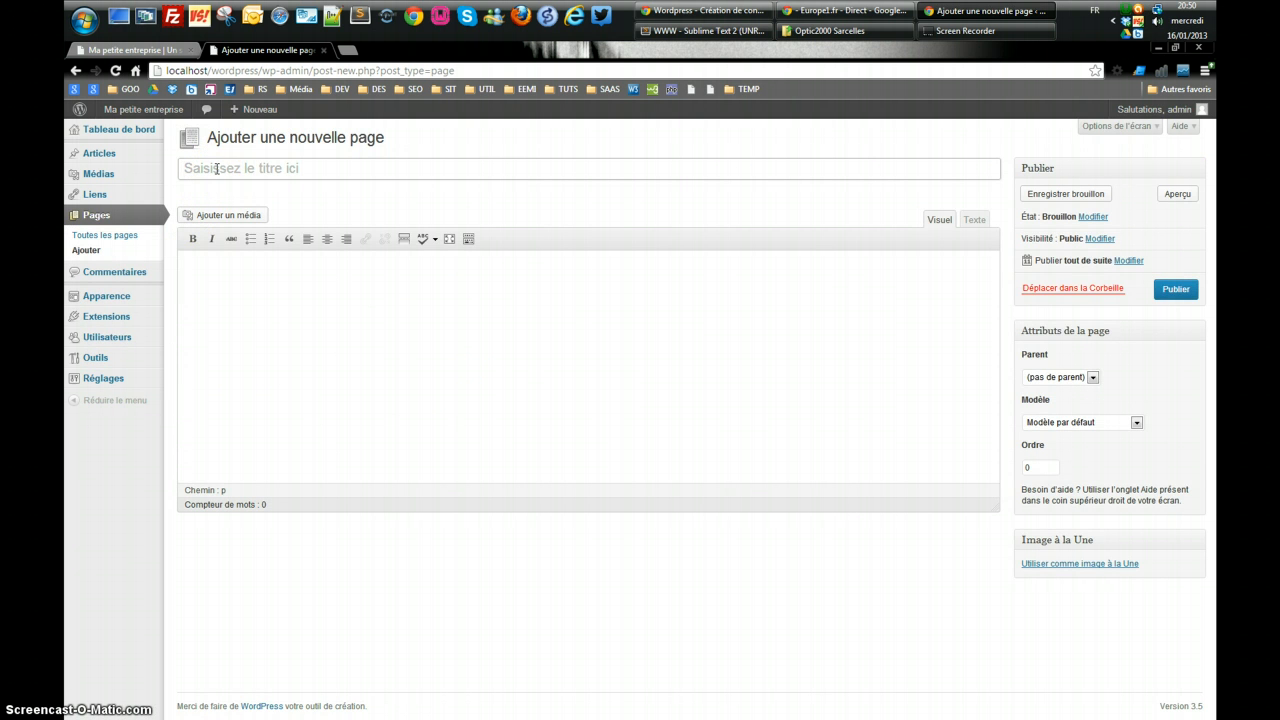
left_click(216, 168)
type("Accueil")
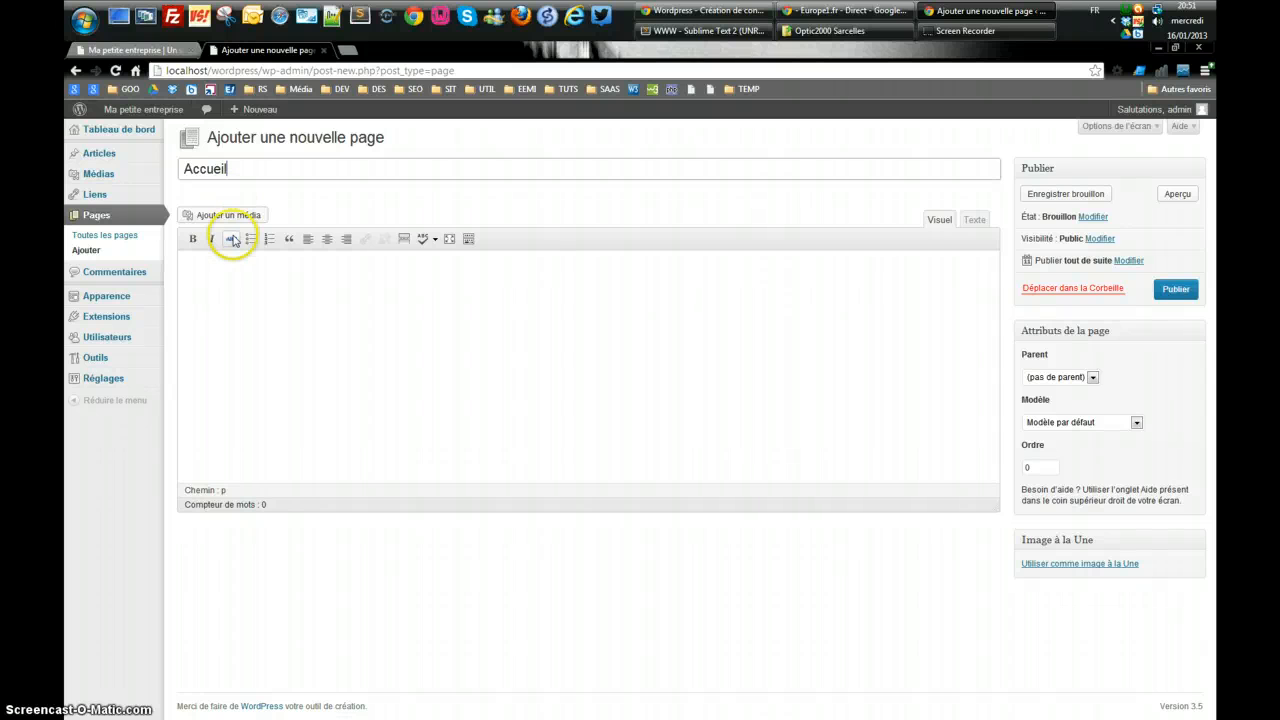
left_click(220, 263)
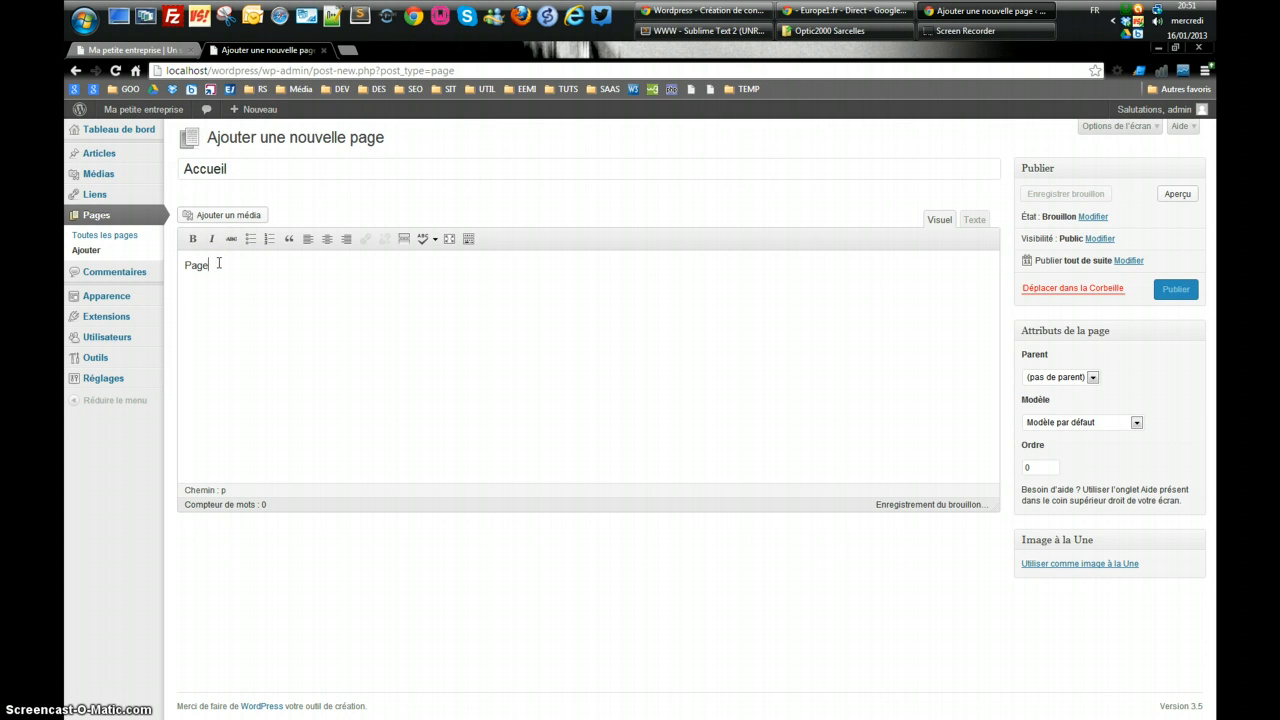
type("Page d'accueil")
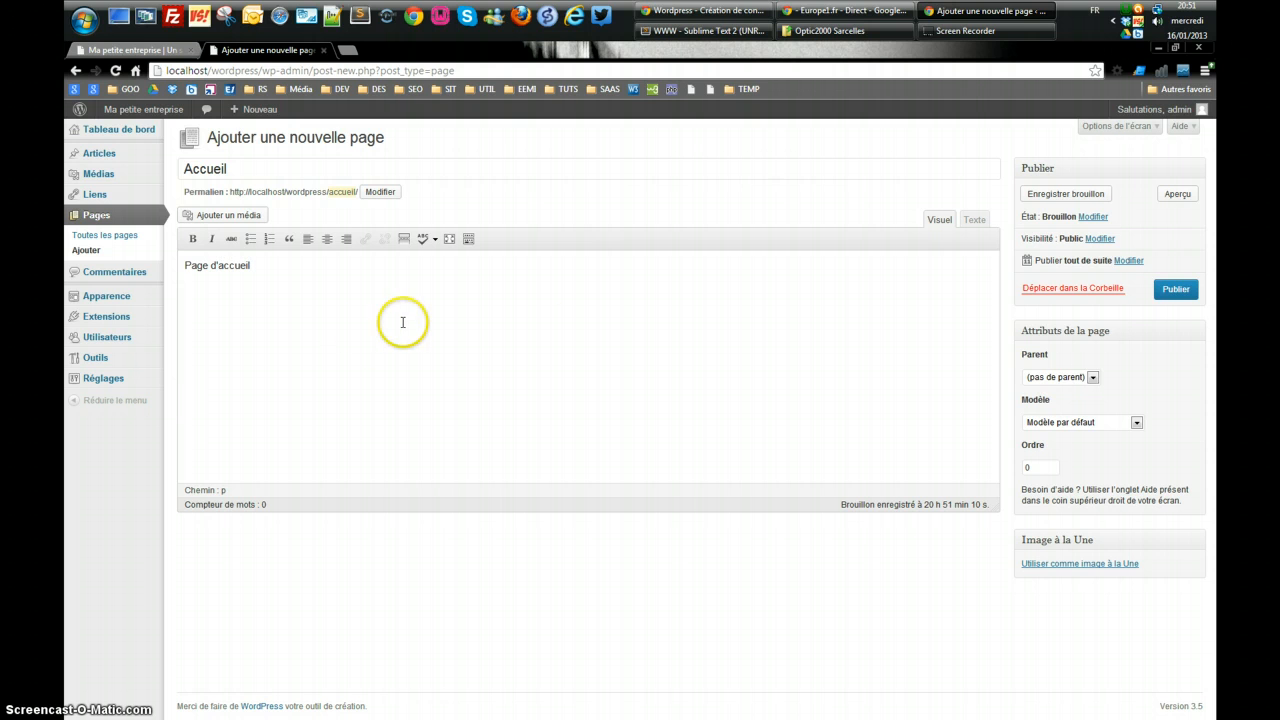
left_click(1038, 468)
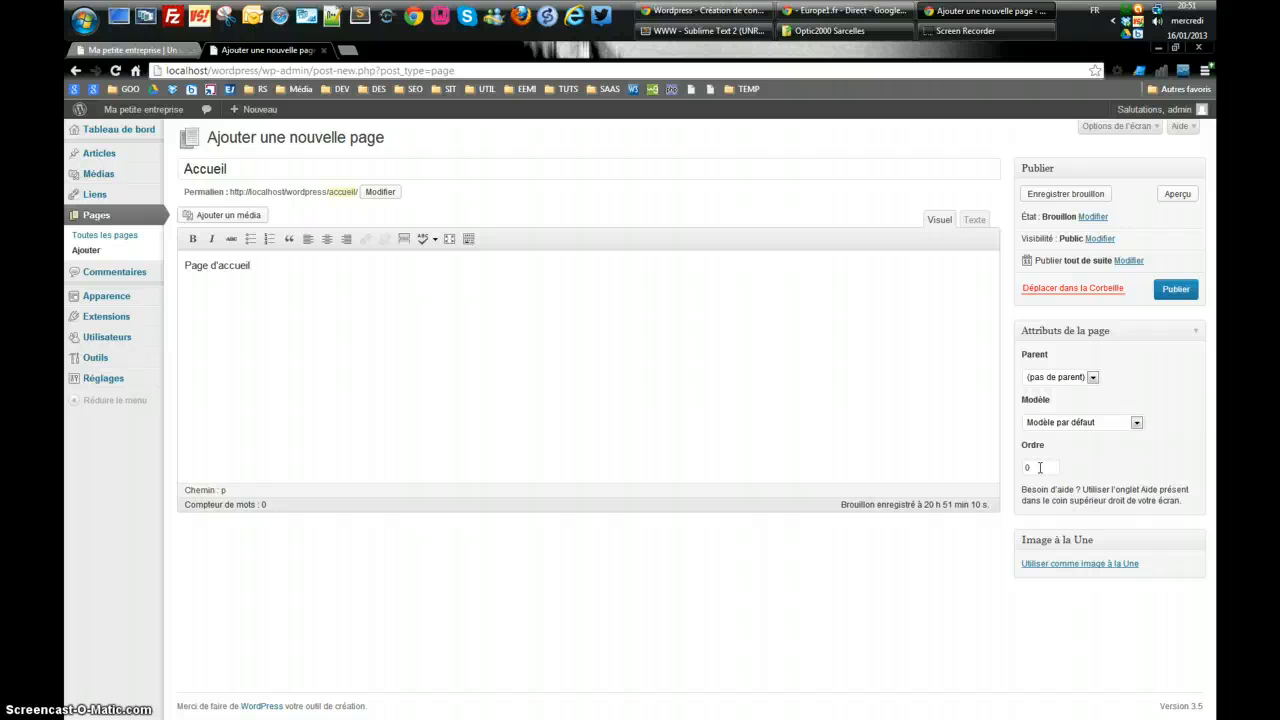
left_click(1175, 289)
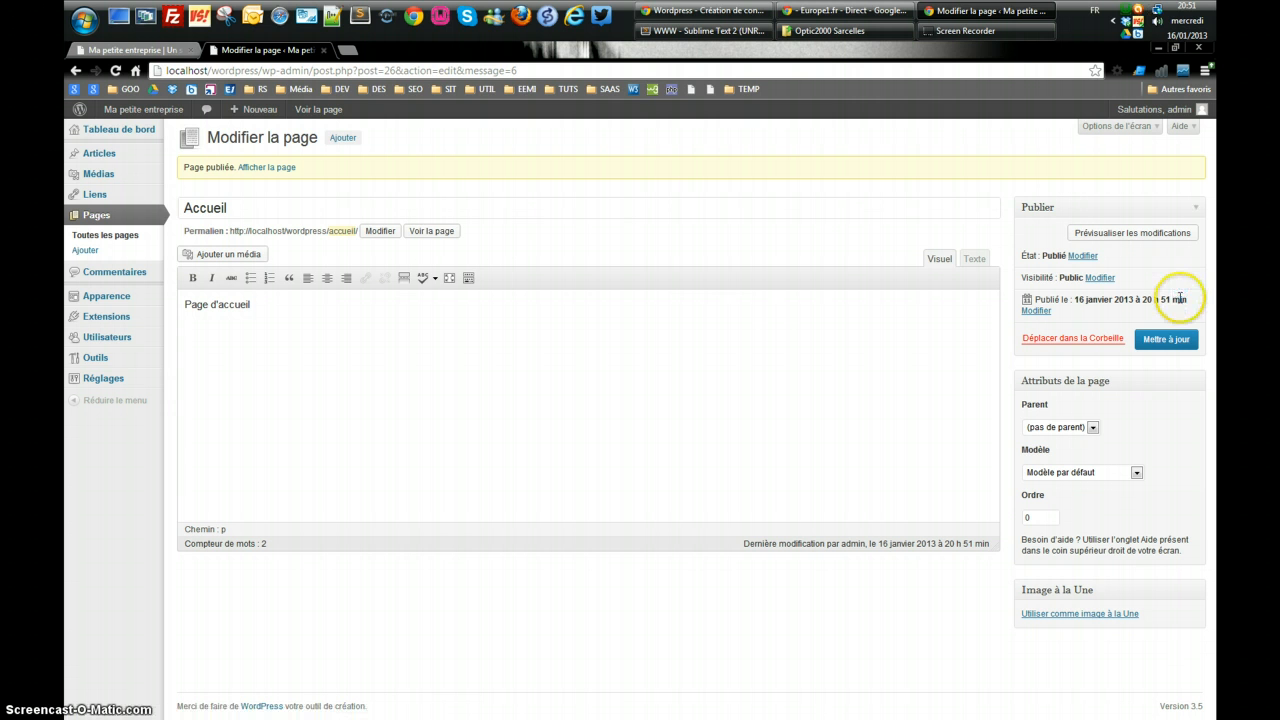
Create and publish an empty page titled "Actualités" with its order set to 350
left_click(84, 251)
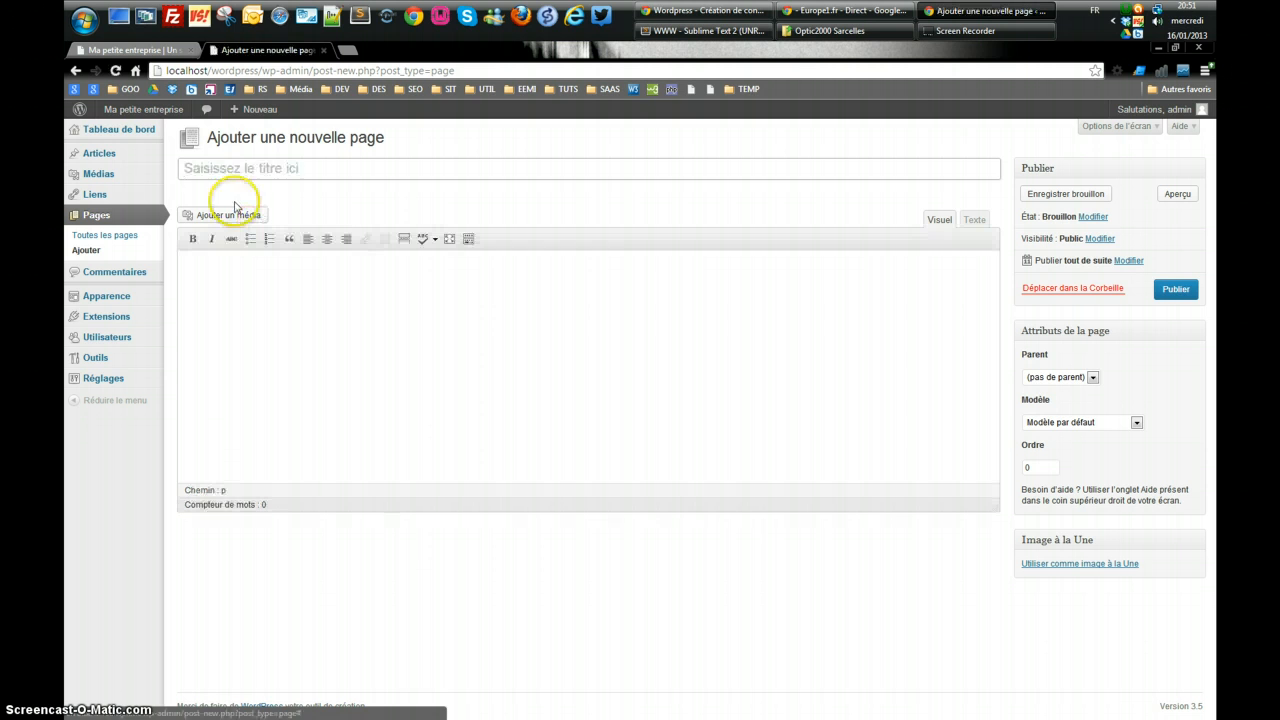
left_click(226, 171)
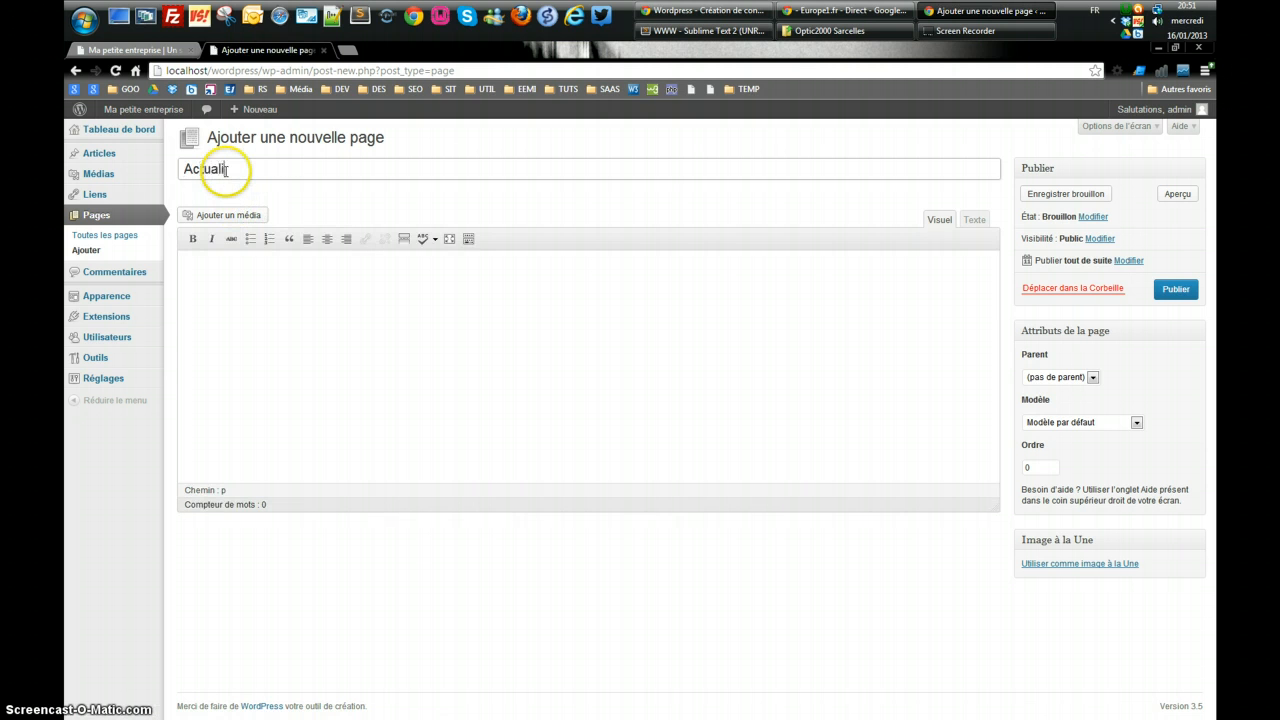
type("Actualités")
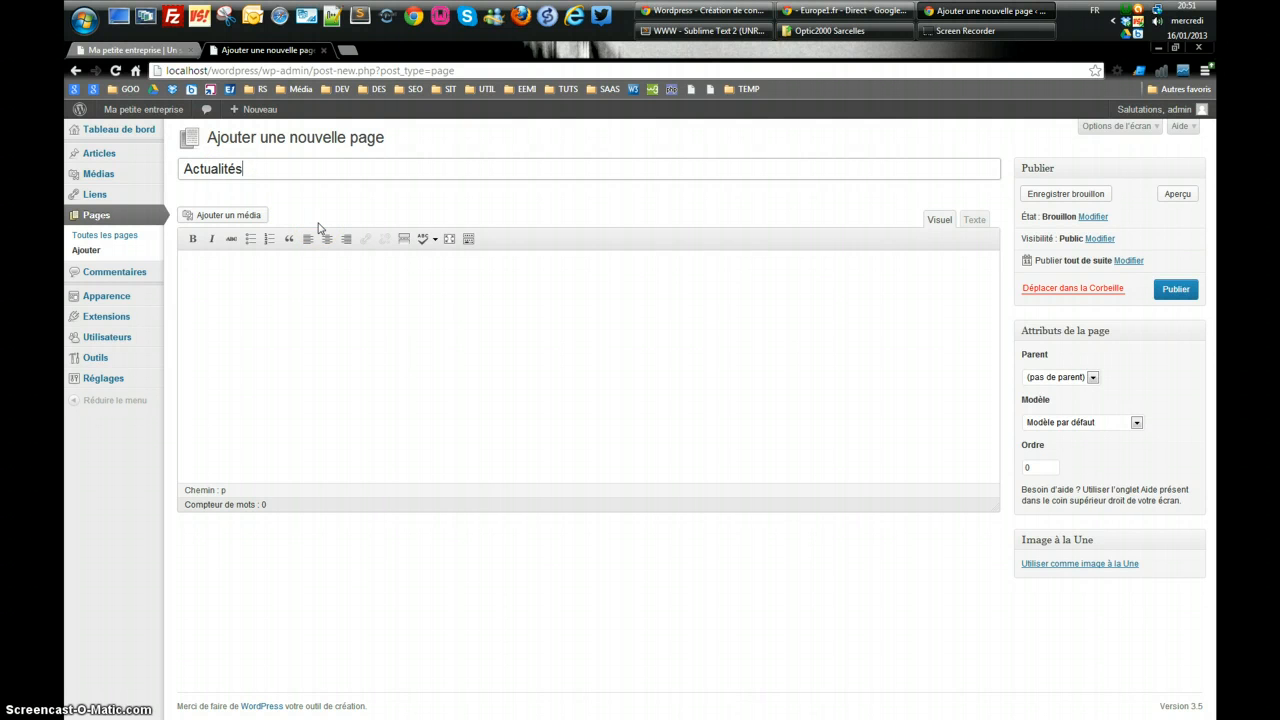
left_click(1025, 468)
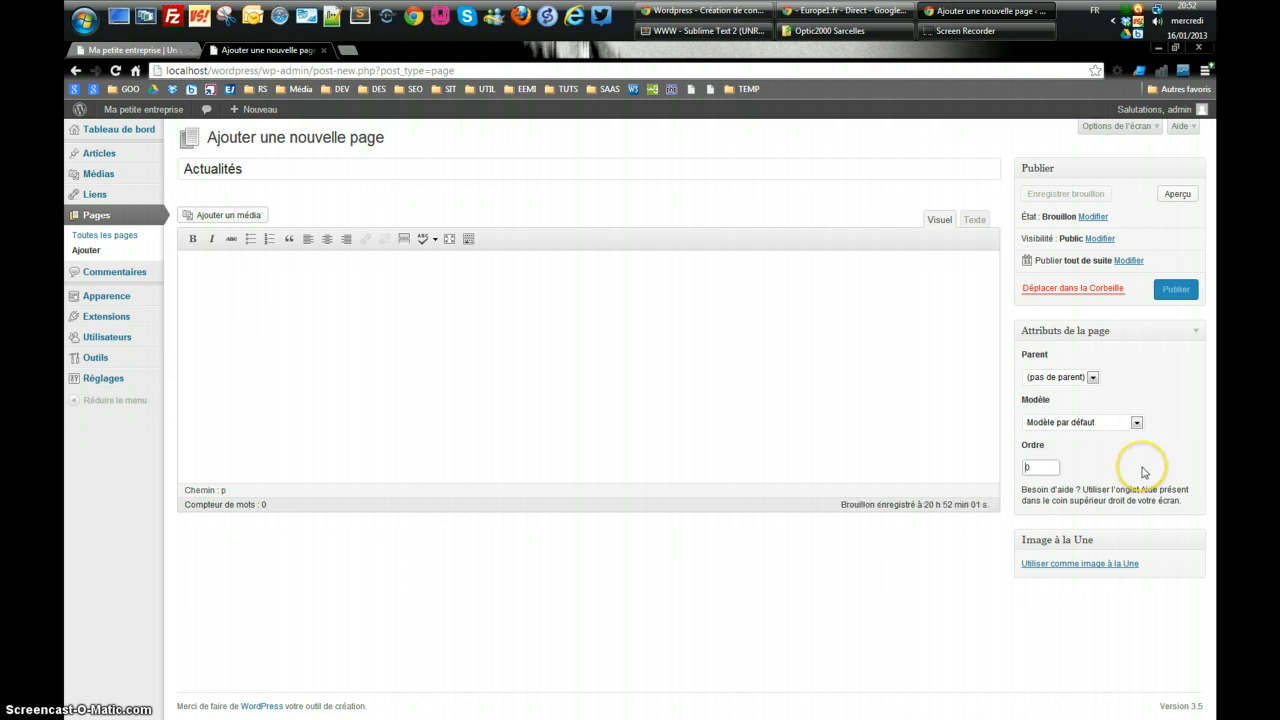
type("35")
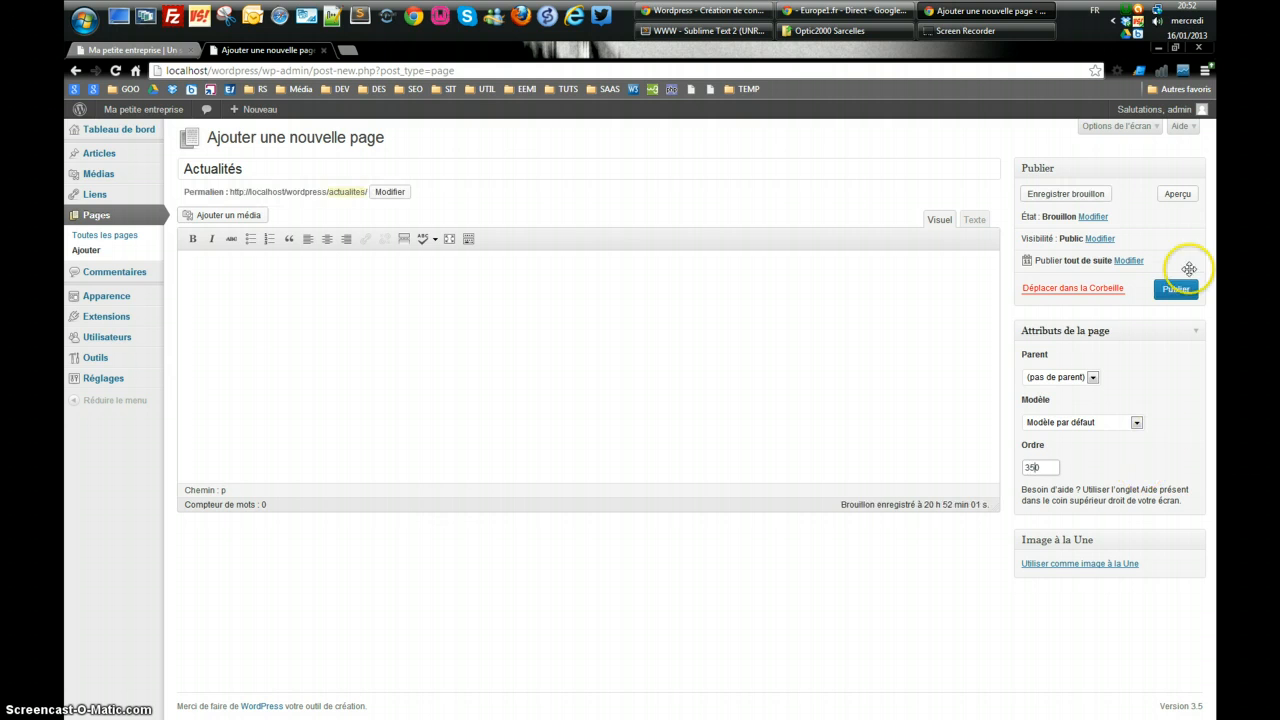
left_click(1177, 291)
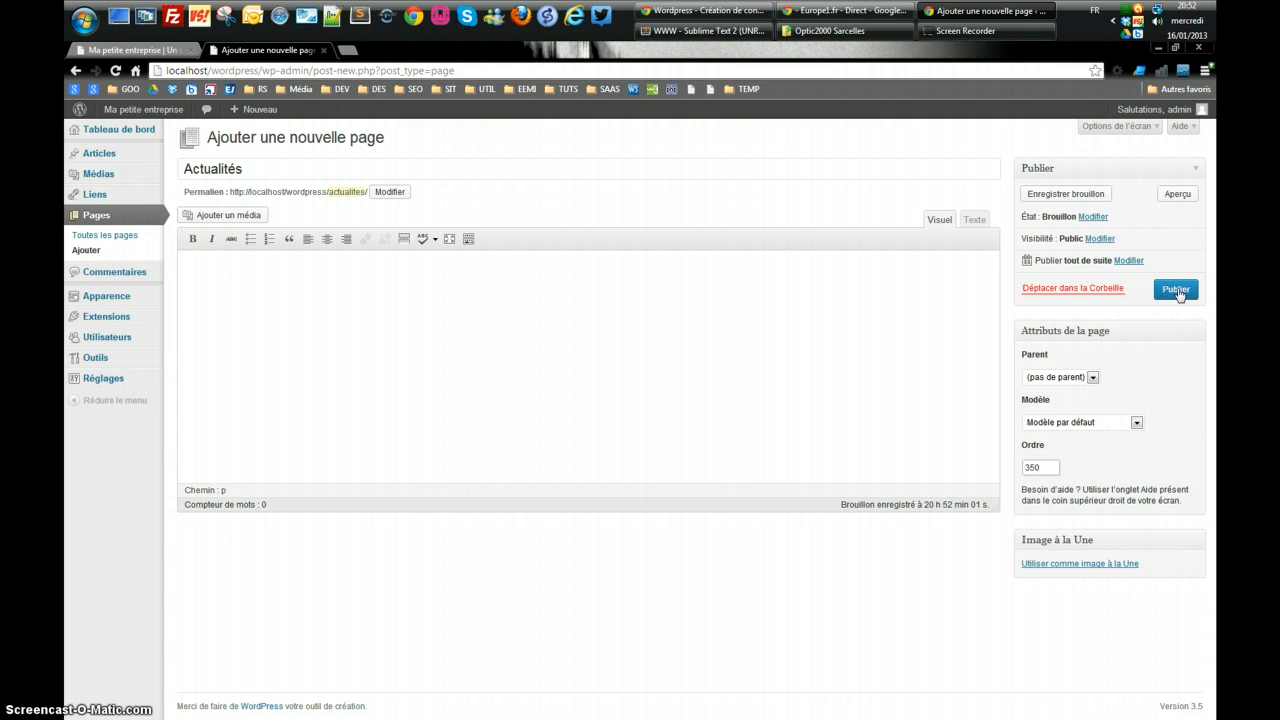
left_click(1177, 291)
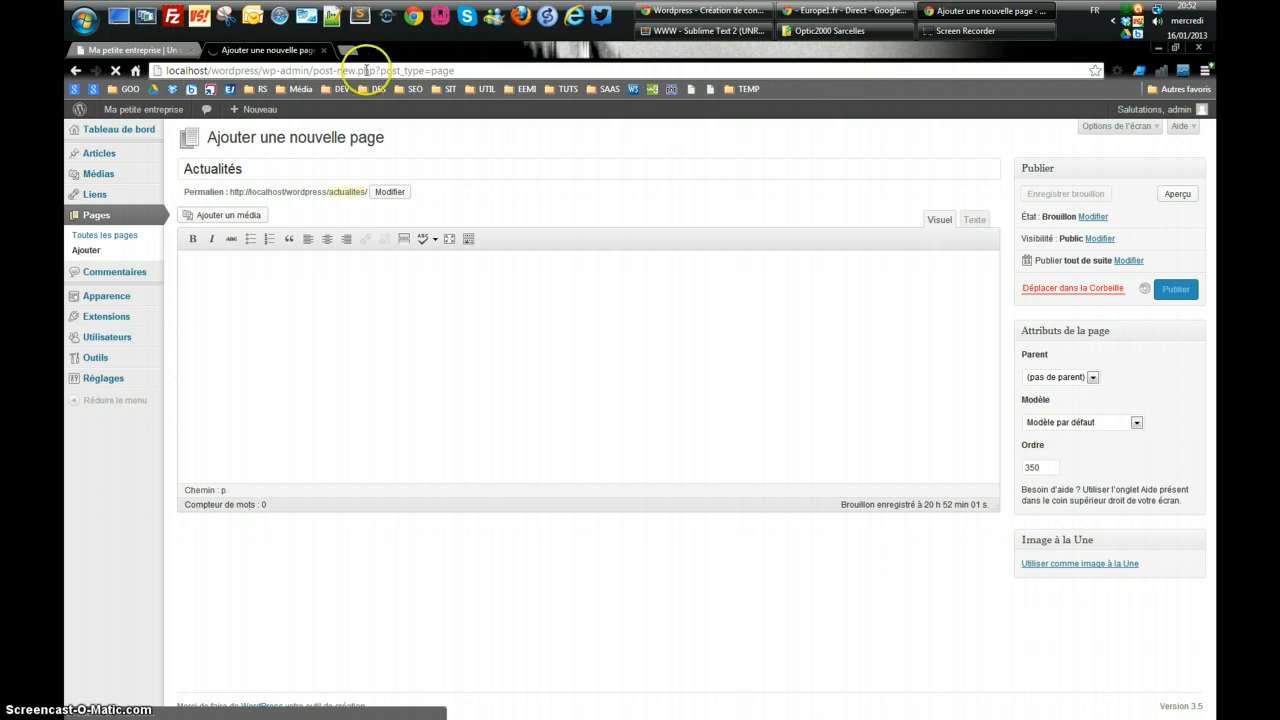
Check the public site's home page and navigation entries, including the new Actualités page
left_click(138, 50)
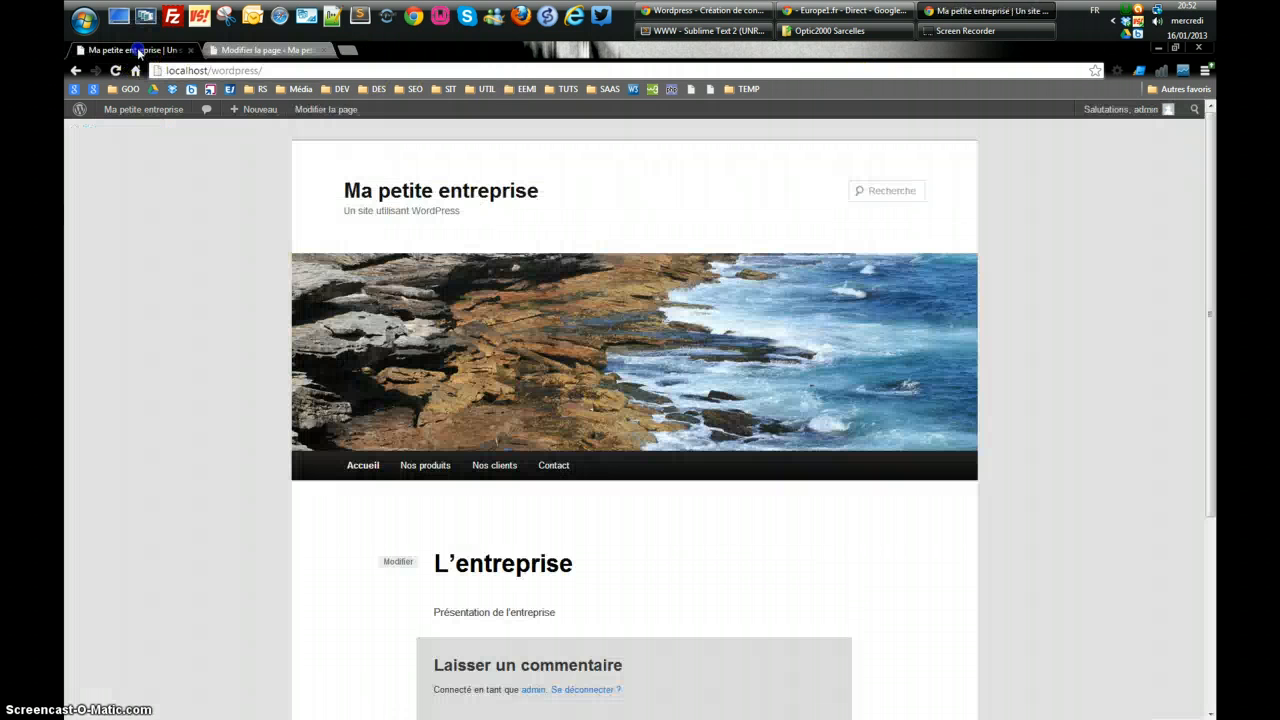
left_click(406, 190)
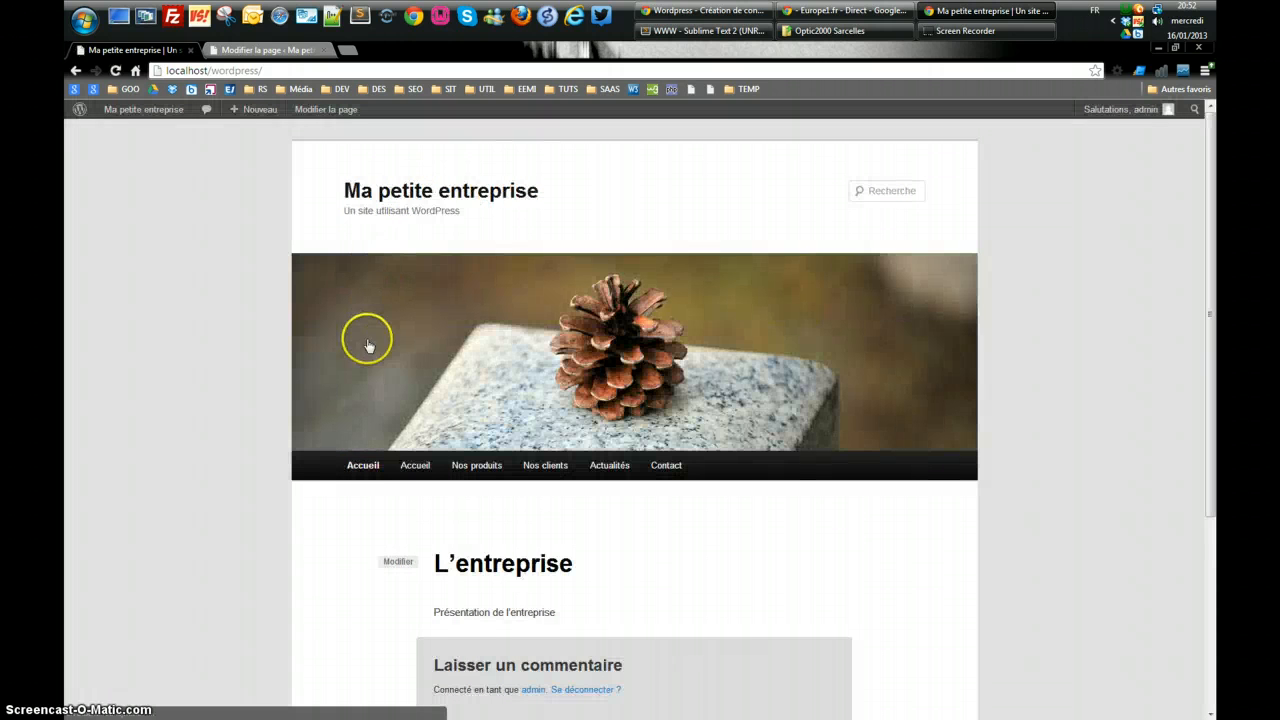
left_click(360, 470)
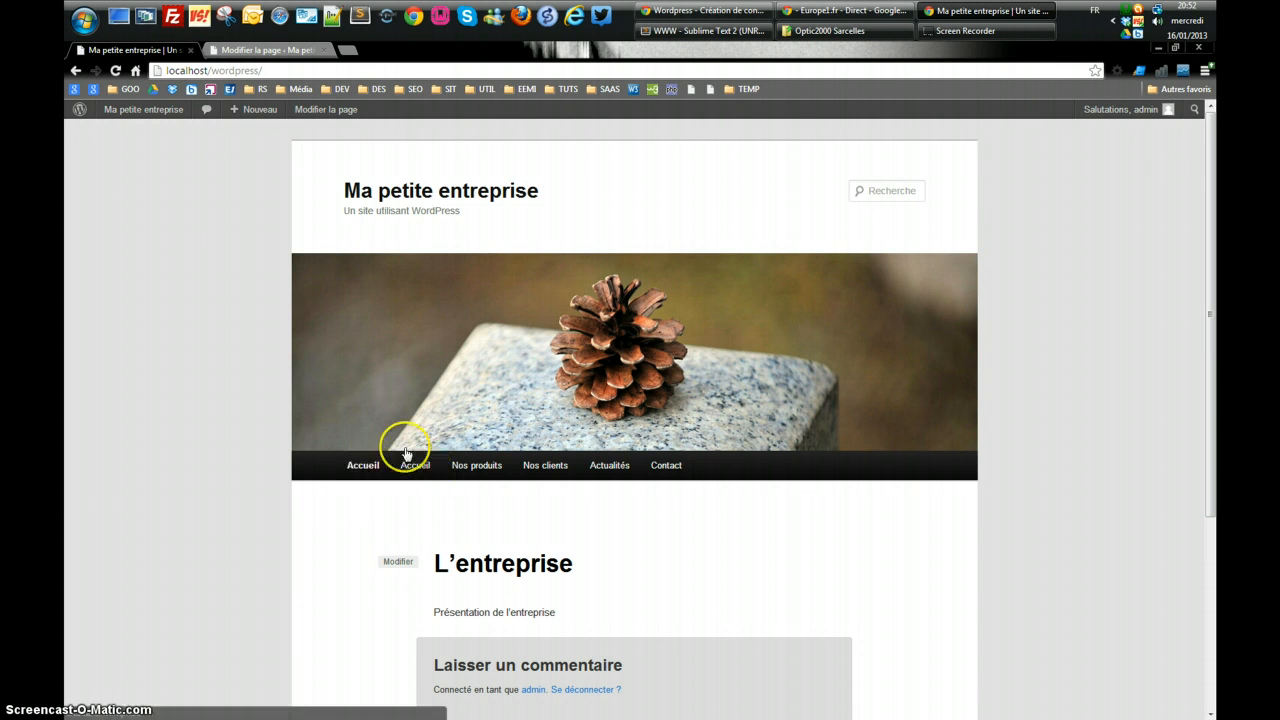
left_click(614, 472)
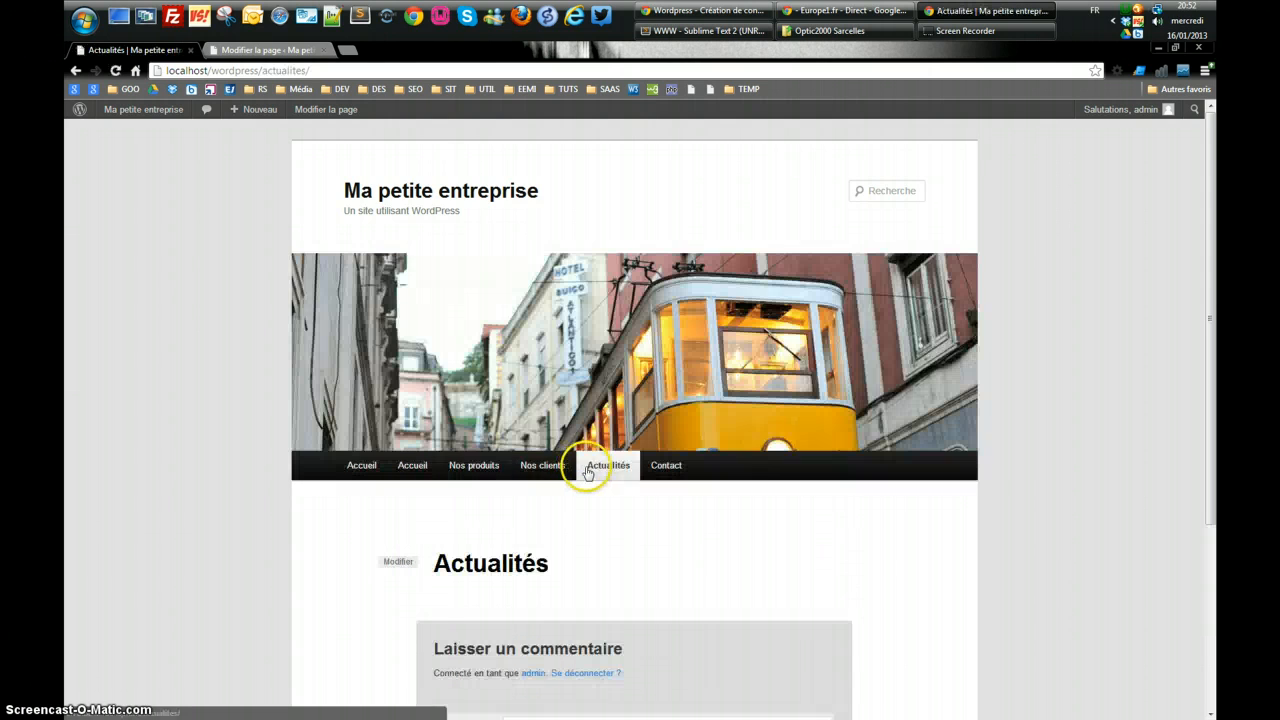
In the reading settings, set the static home page to Accueil and the articles page to Actualités, and save
left_click(276, 47)
mouse_move(100, 377)
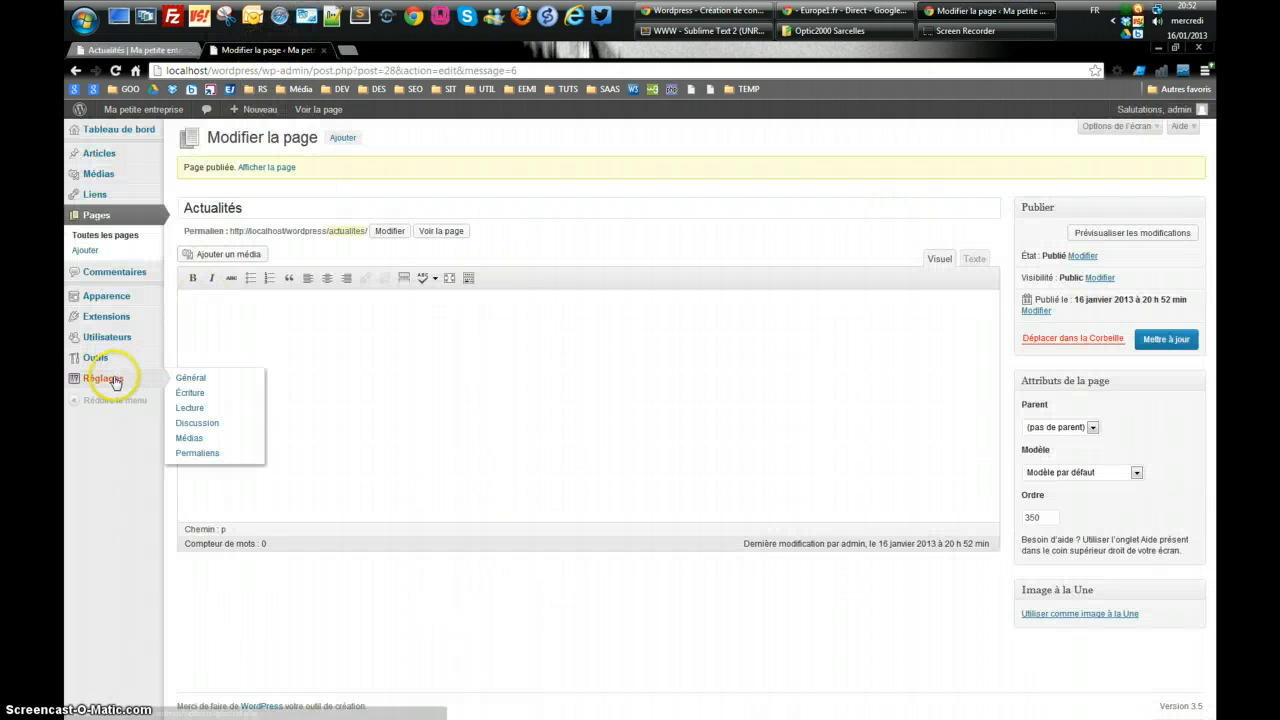
left_click(188, 409)
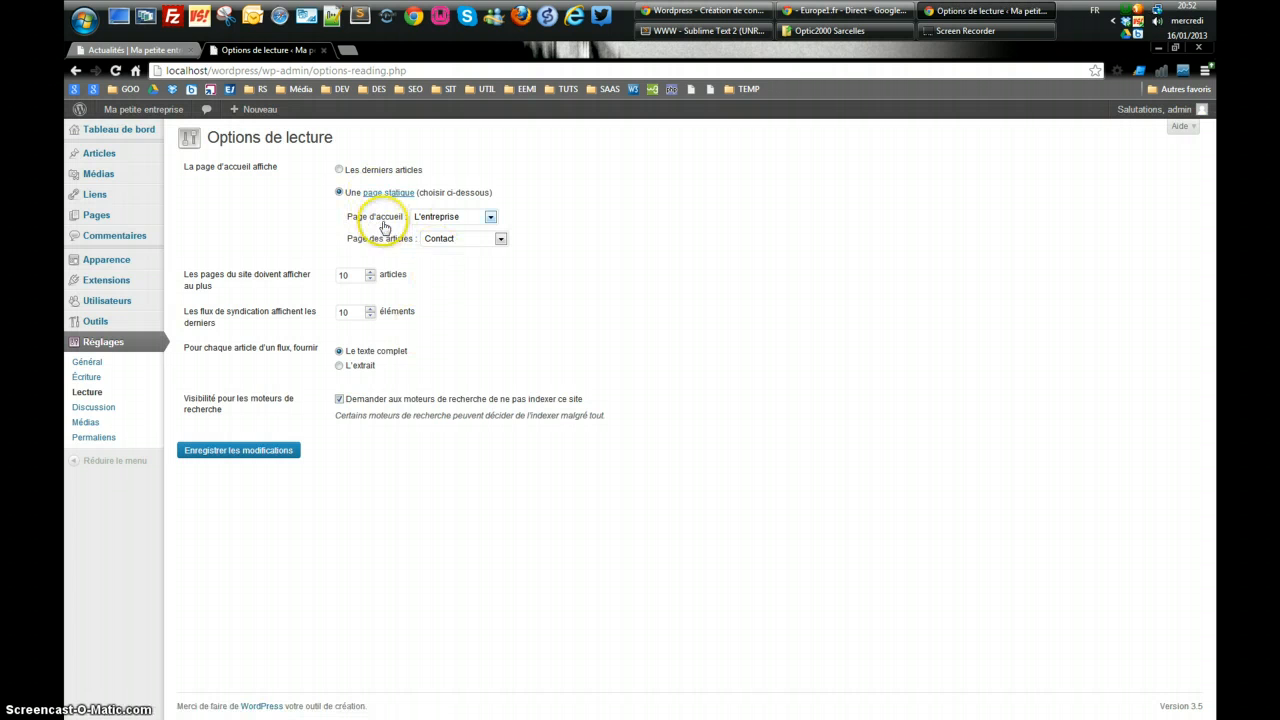
left_click(490, 216)
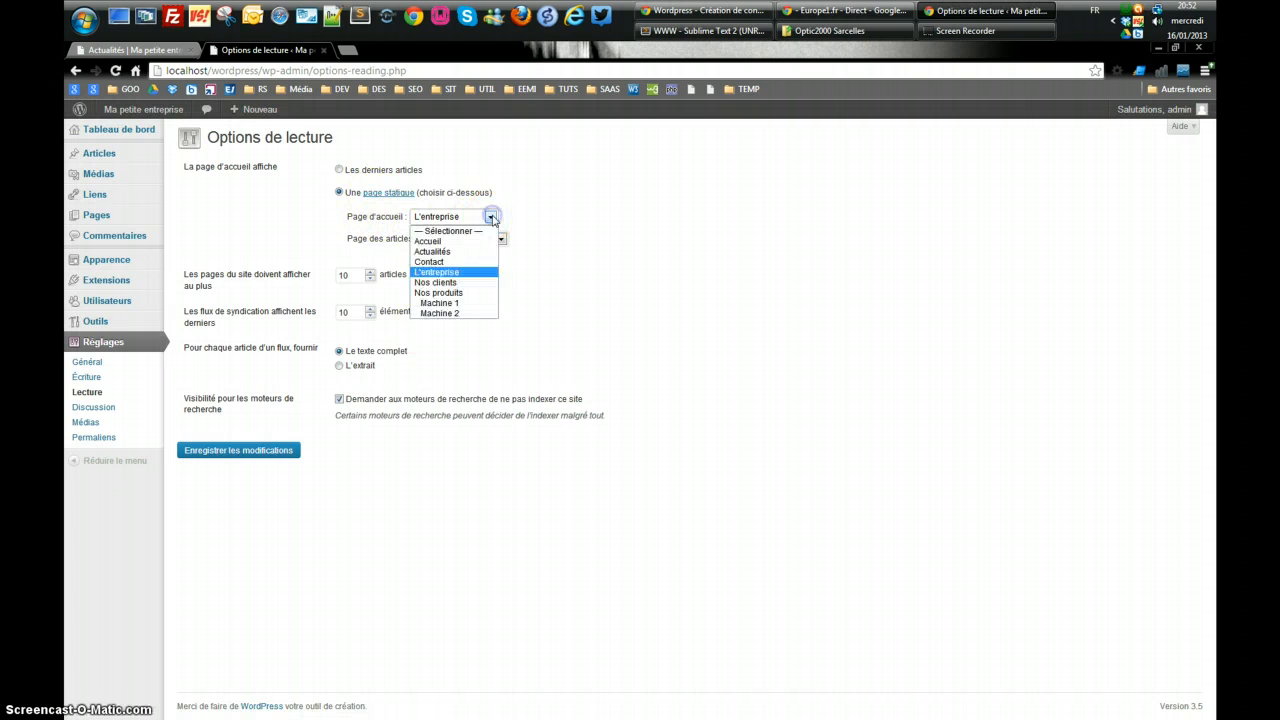
left_click(438, 242)
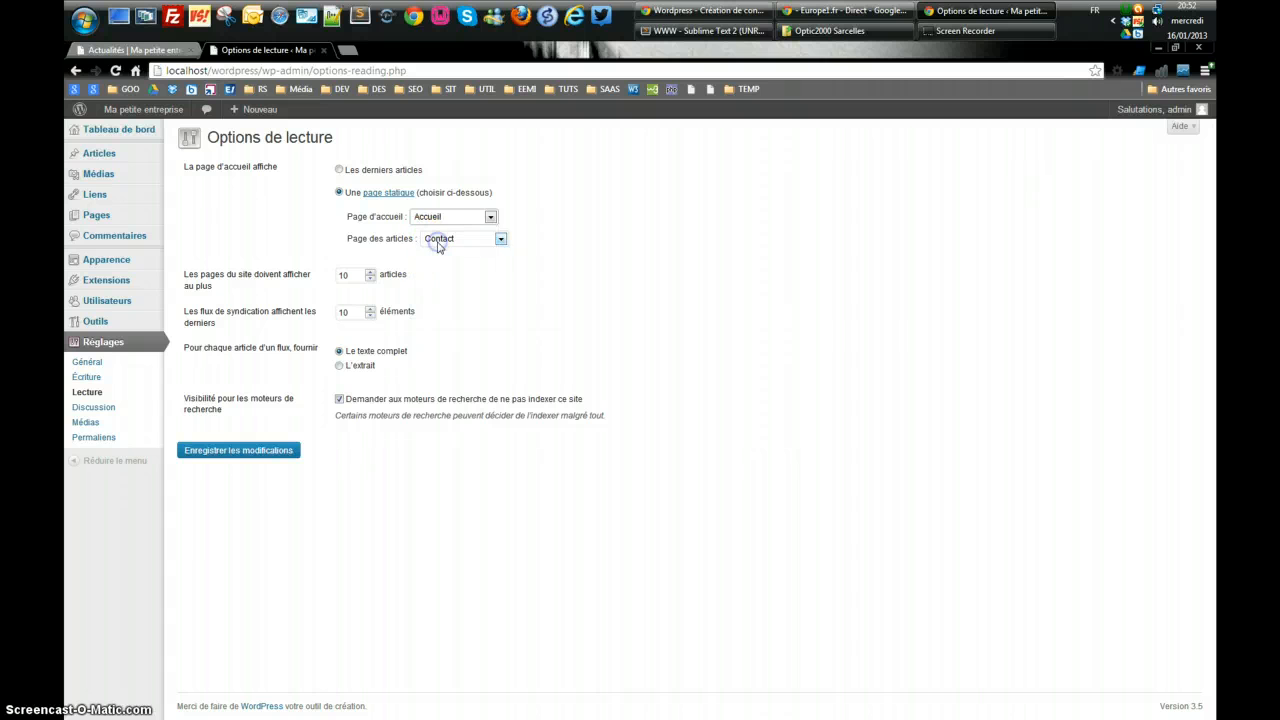
left_click(501, 240)
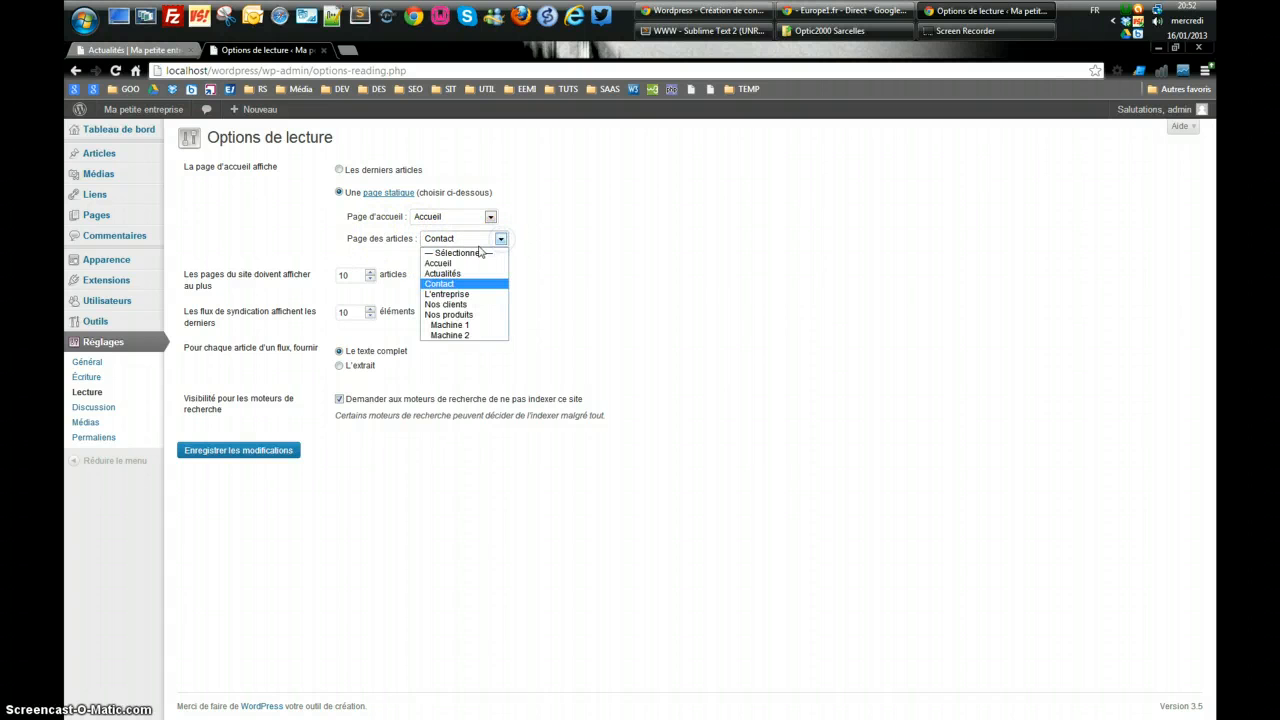
left_click(458, 274)
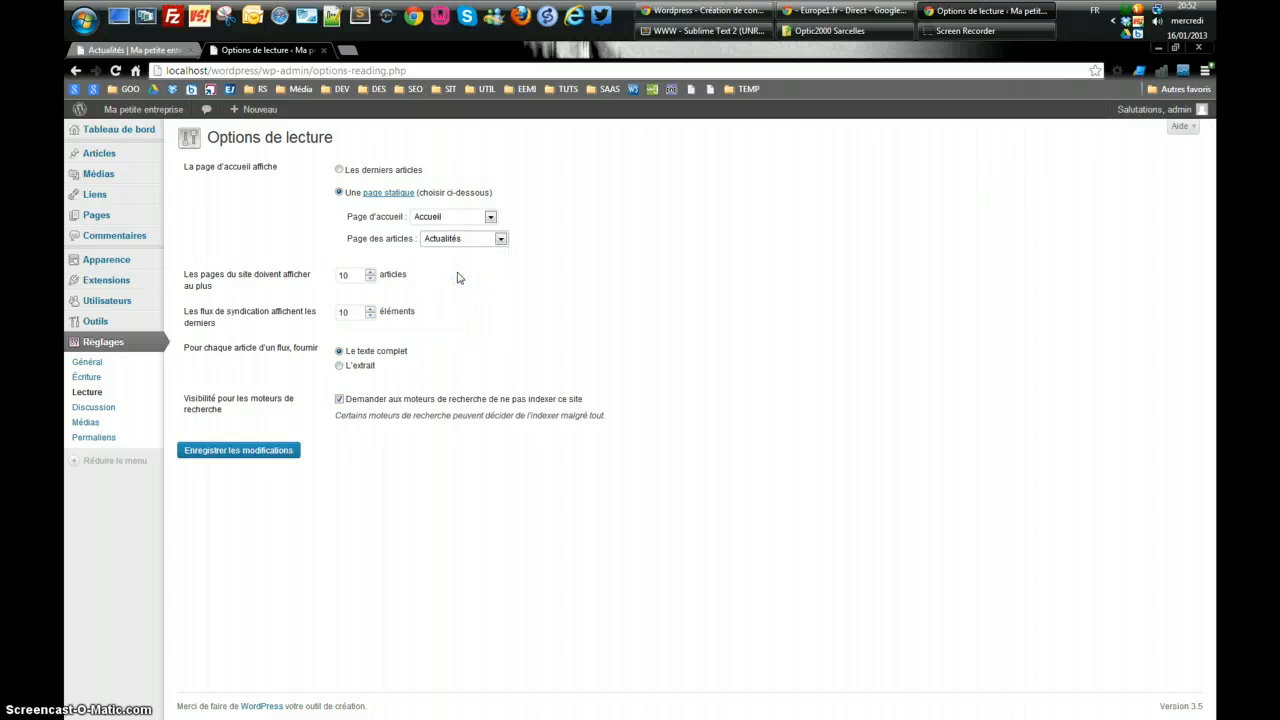
left_click(247, 452)
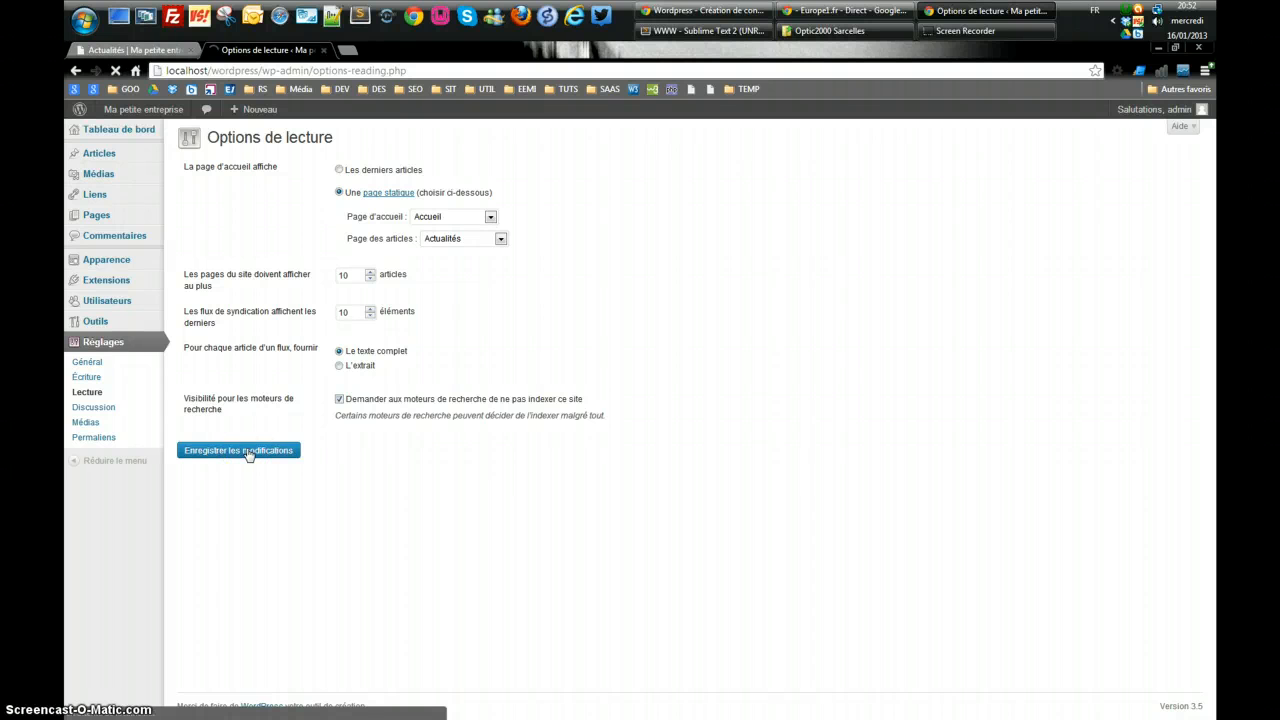
Review the public site with the saved reading settings, viewing the home page and the Actualités article listing
left_click(133, 51)
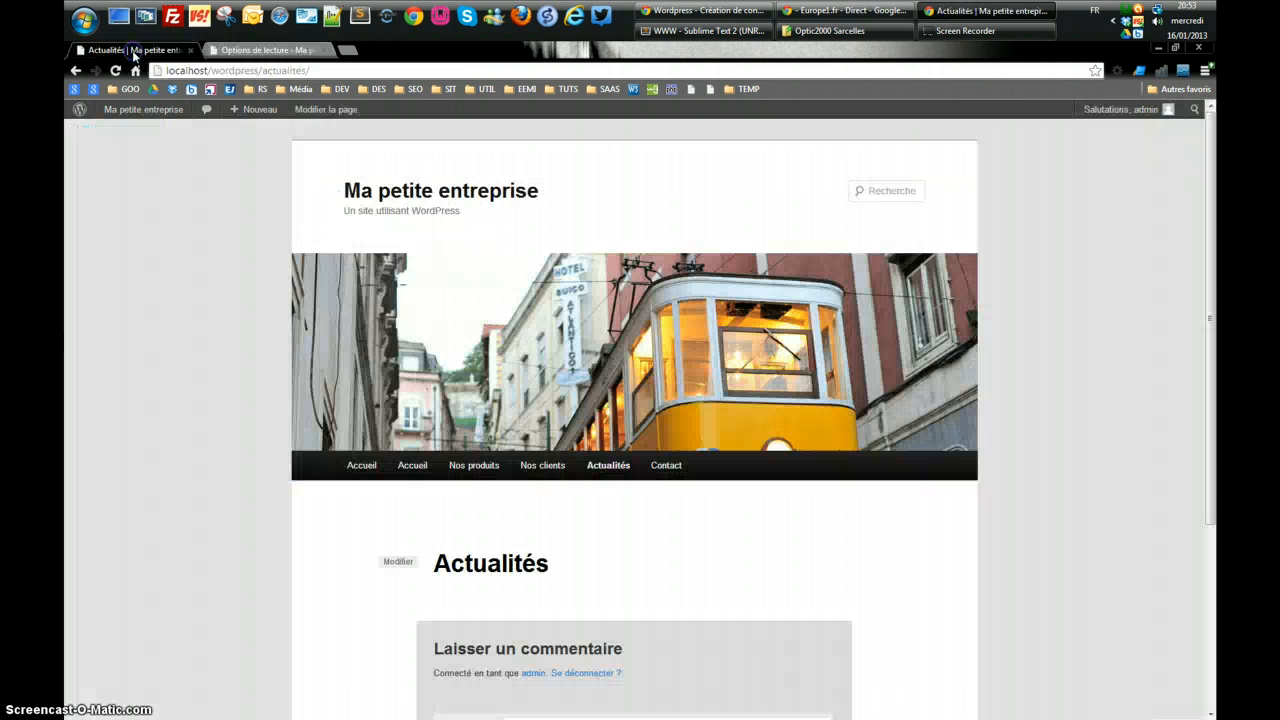
left_click(403, 198)
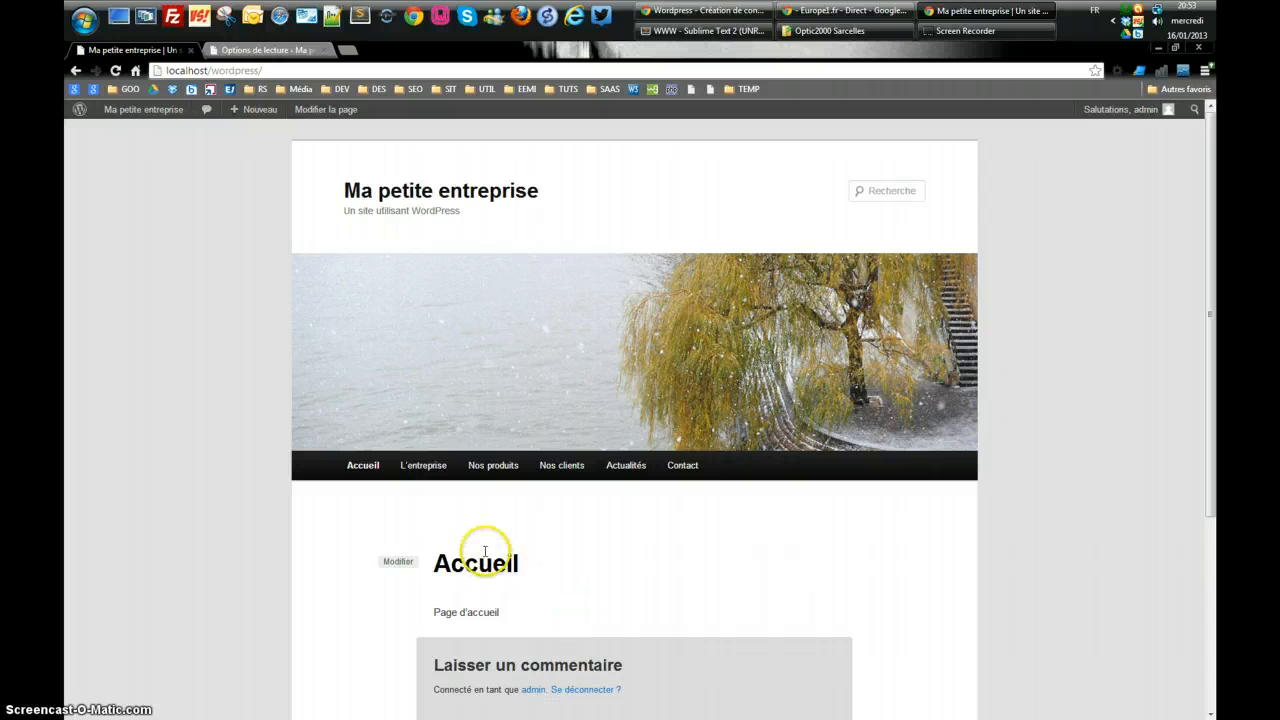
mouse_move(479, 468)
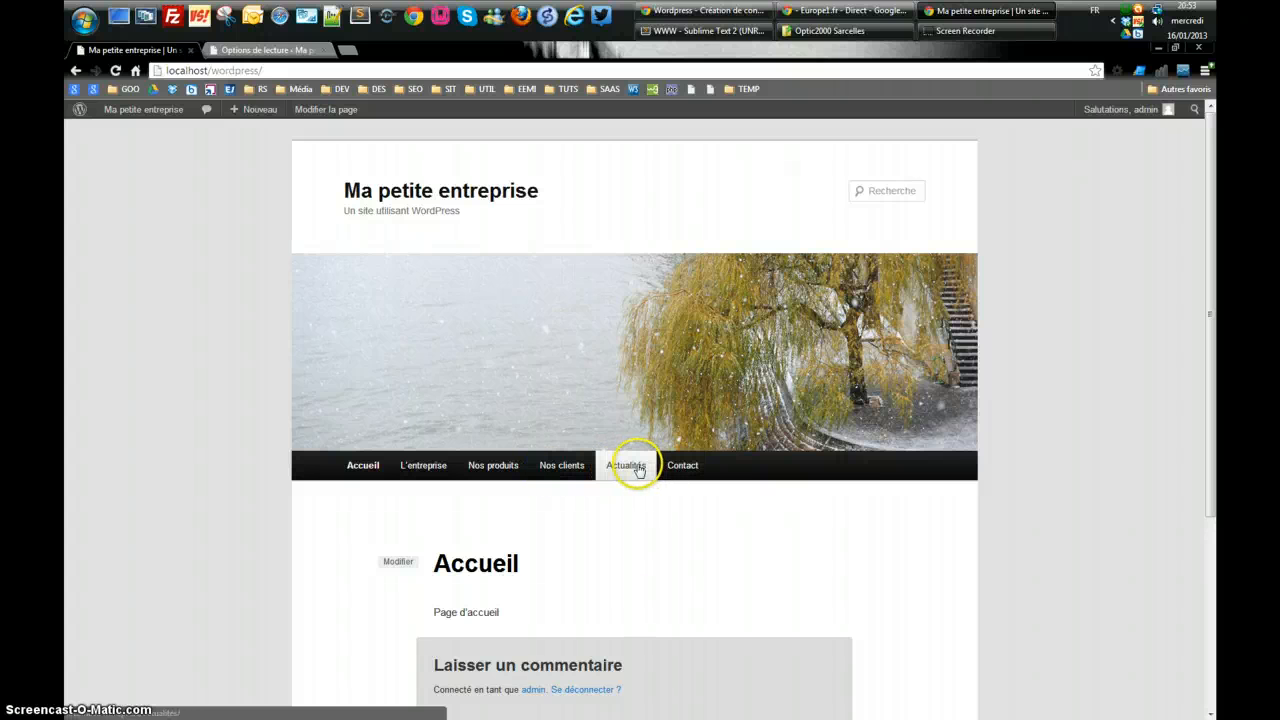
left_click(638, 470)
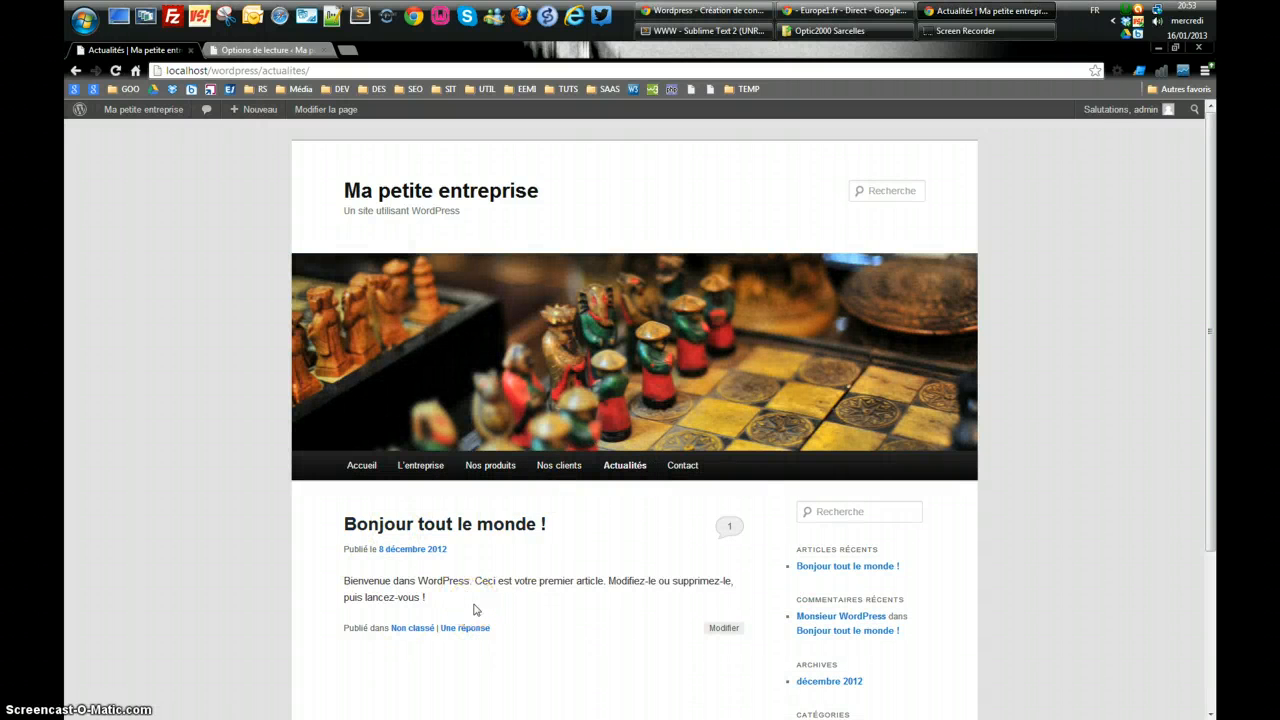
Move the article "Bonjour tout le monde !" to the trash from the list of all articles
left_click(258, 50)
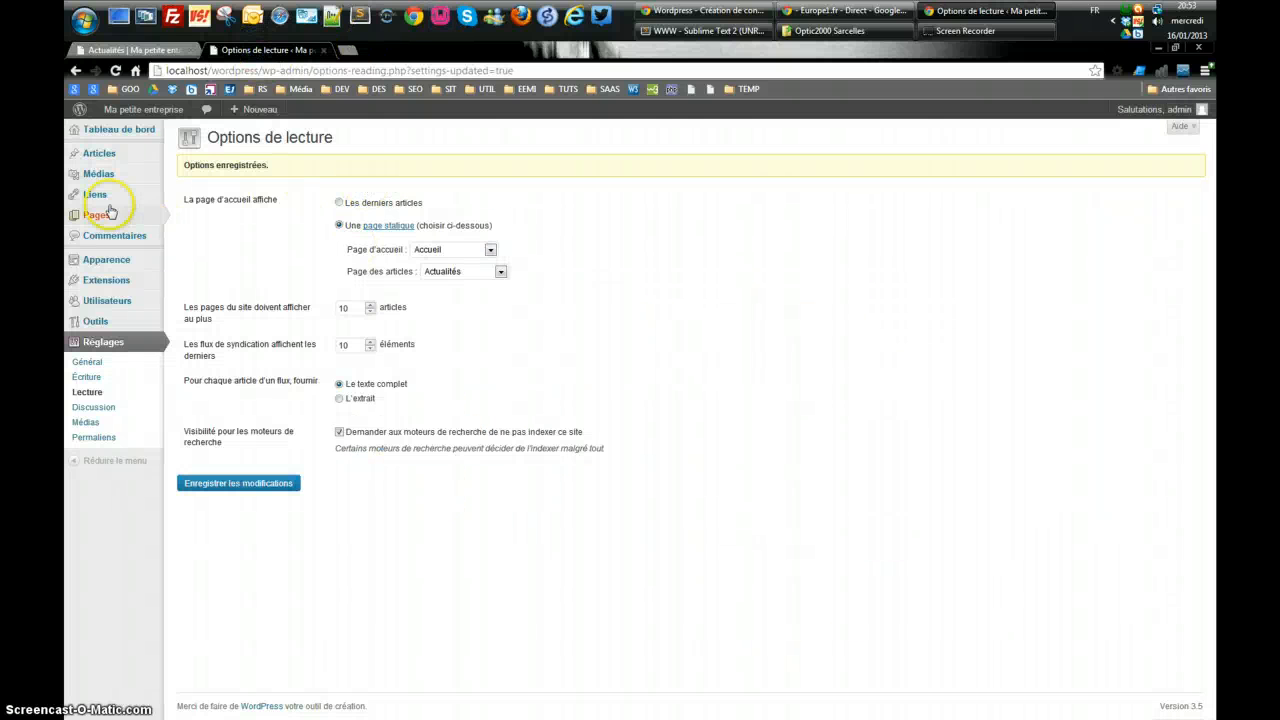
mouse_move(110, 160)
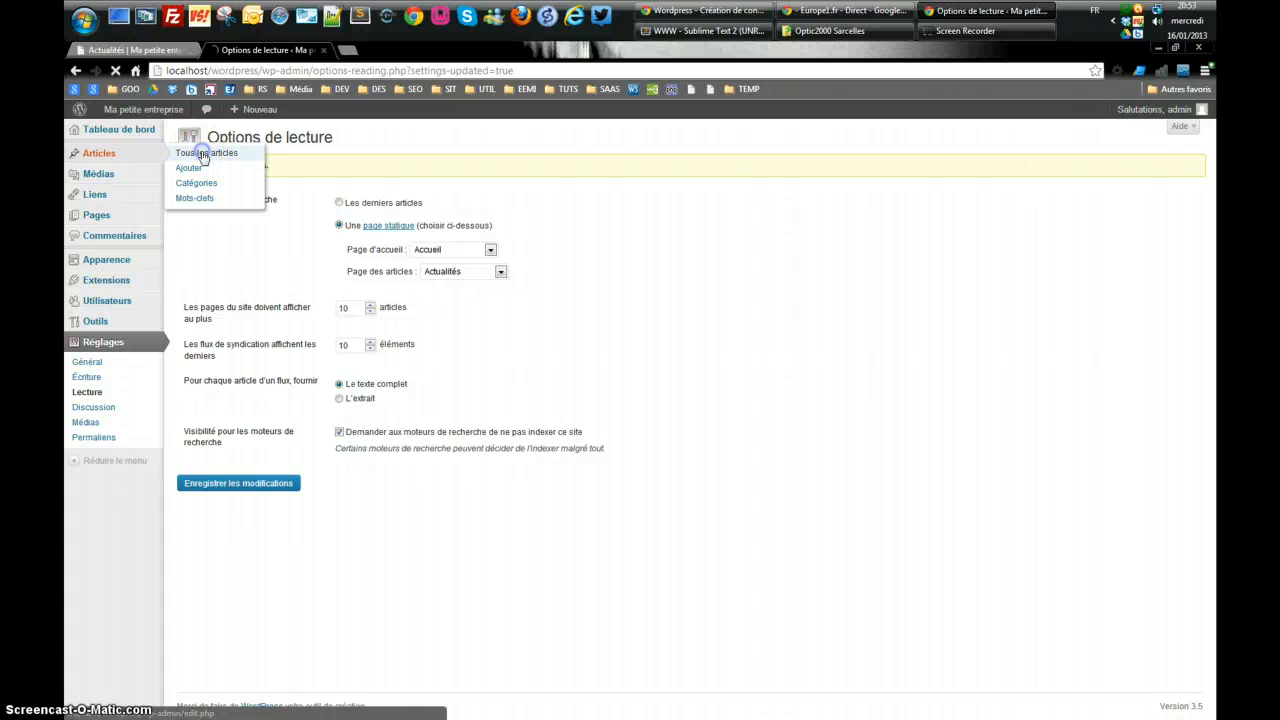
left_click(200, 152)
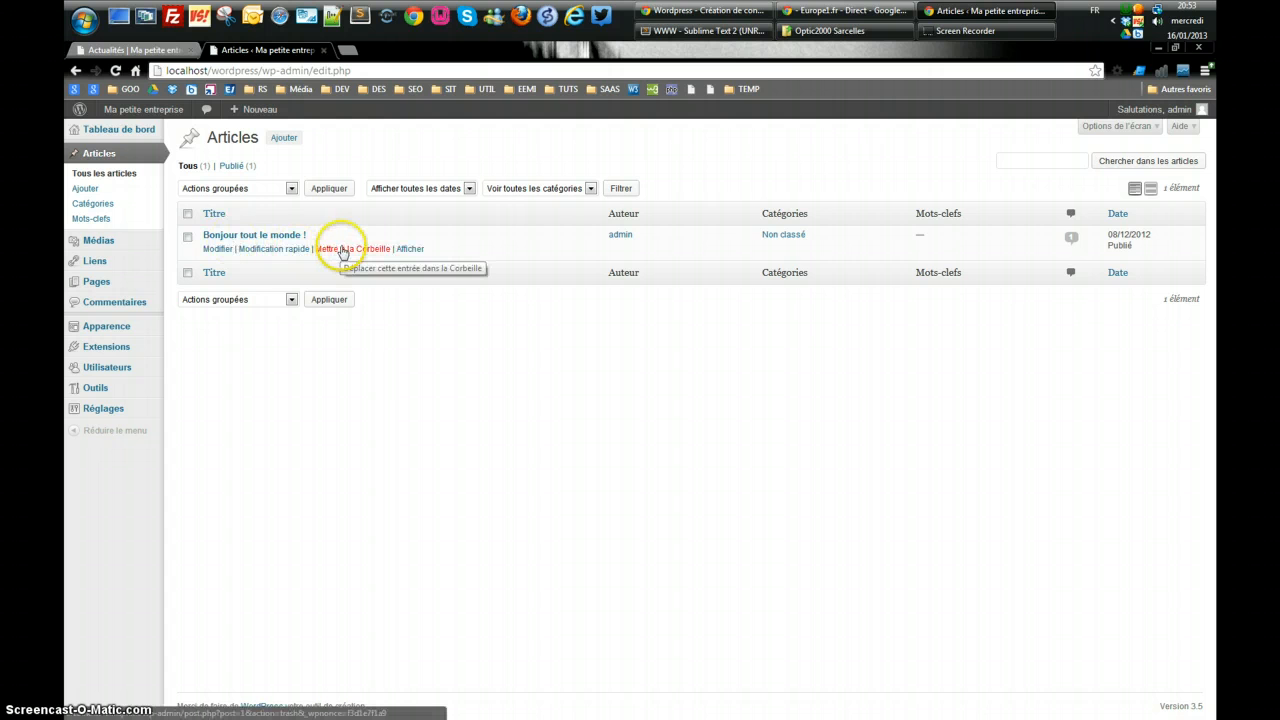
left_click(341, 250)
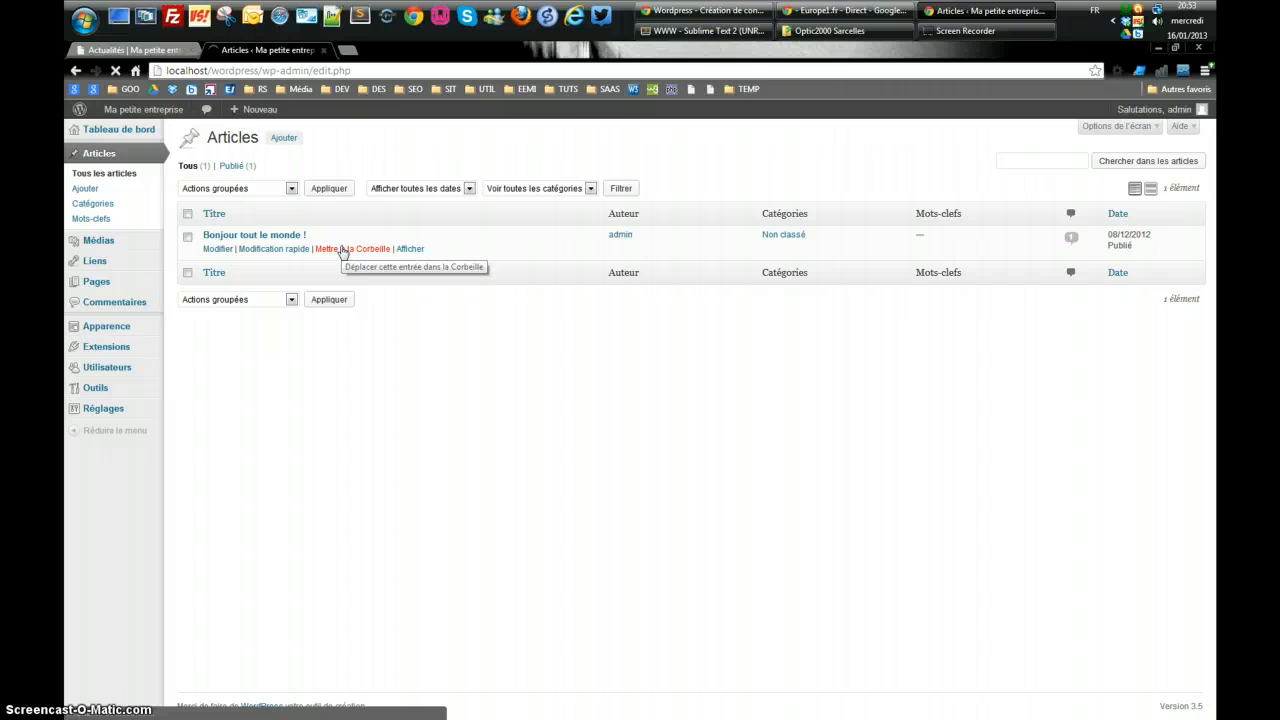
Create a new article titled "Nouveau produit" with the body text "Lancement d'une nouvelle machine"
left_click(280, 136)
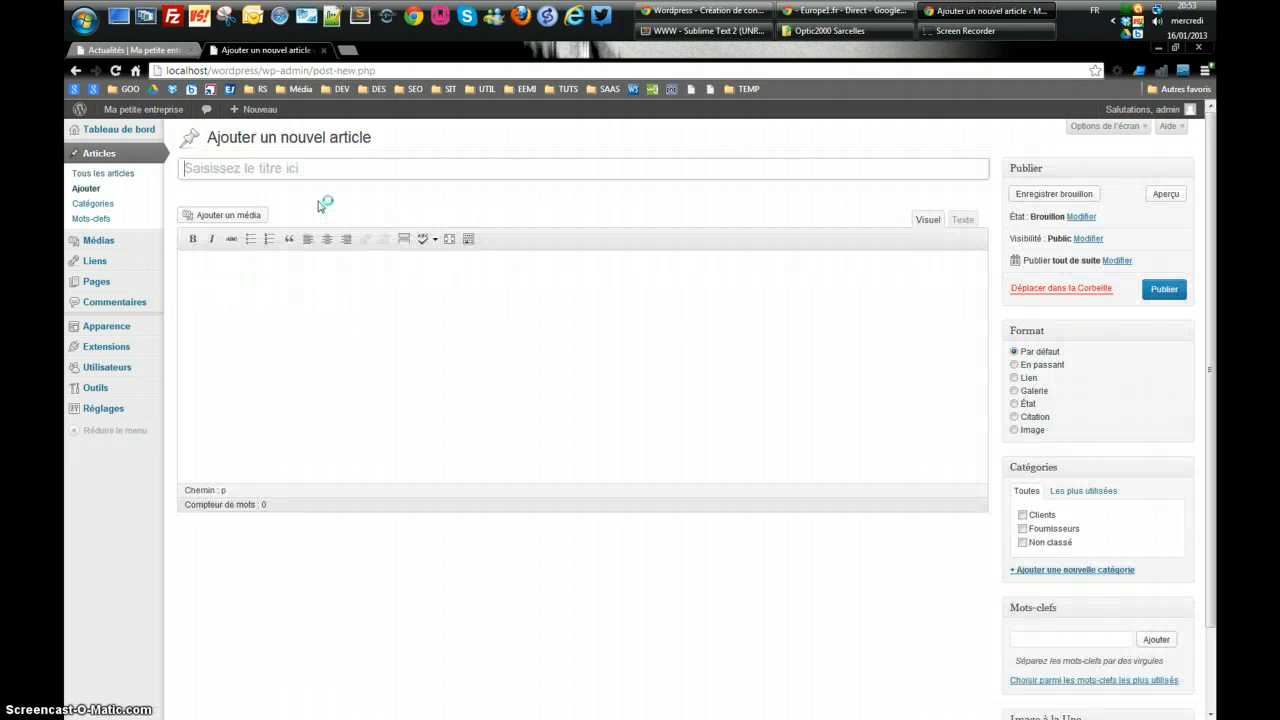
left_click(229, 167)
type("Nouveau ")
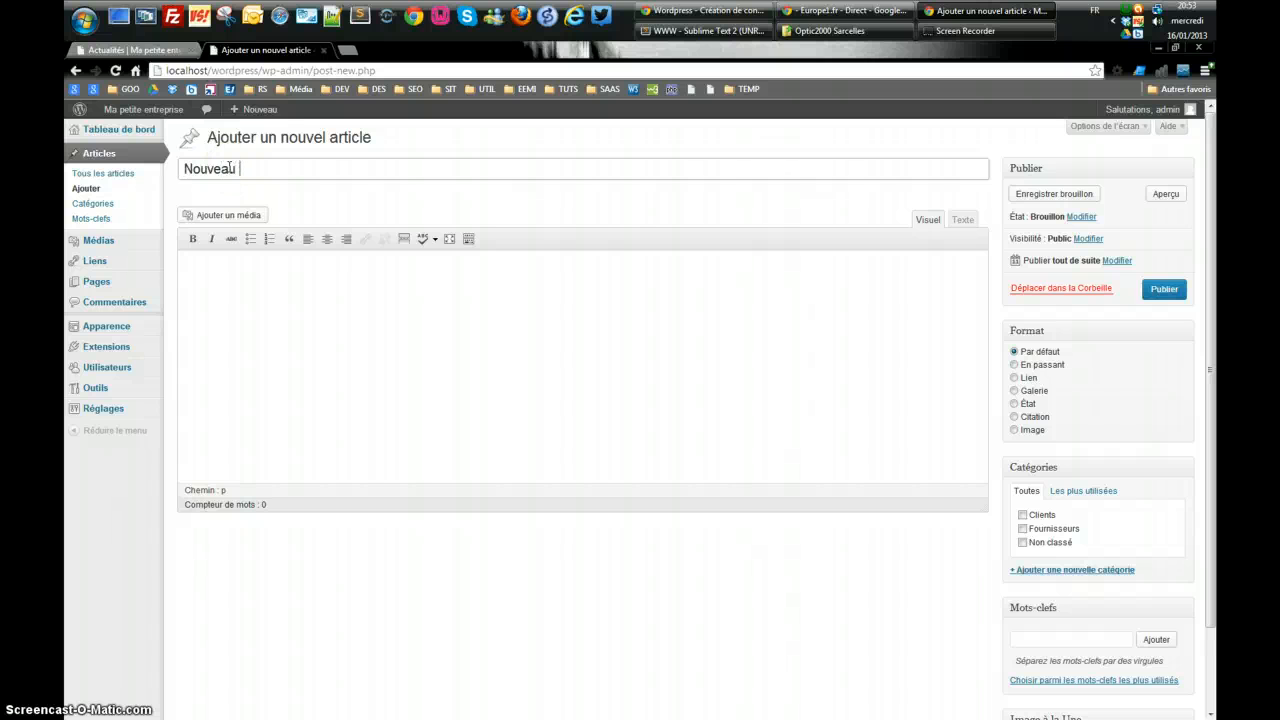
type("produit")
key("Tab")
type("Lance")
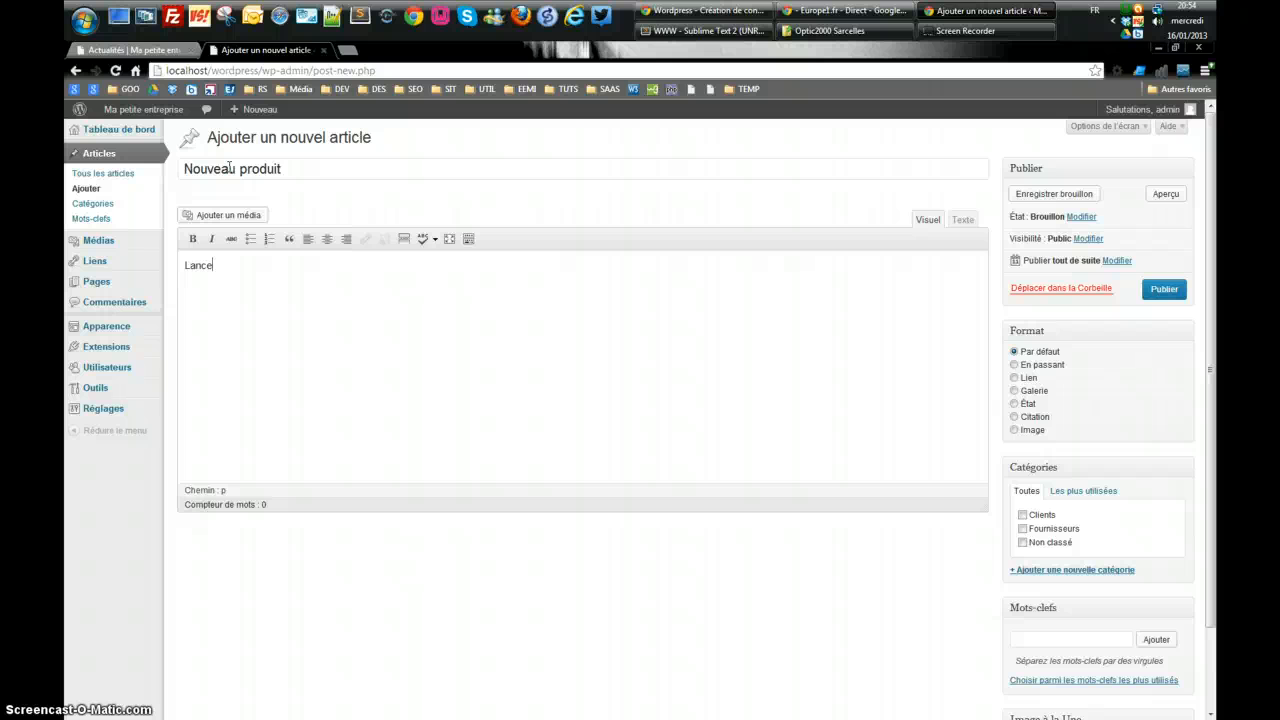
type("ment d'une nouvelle machine")
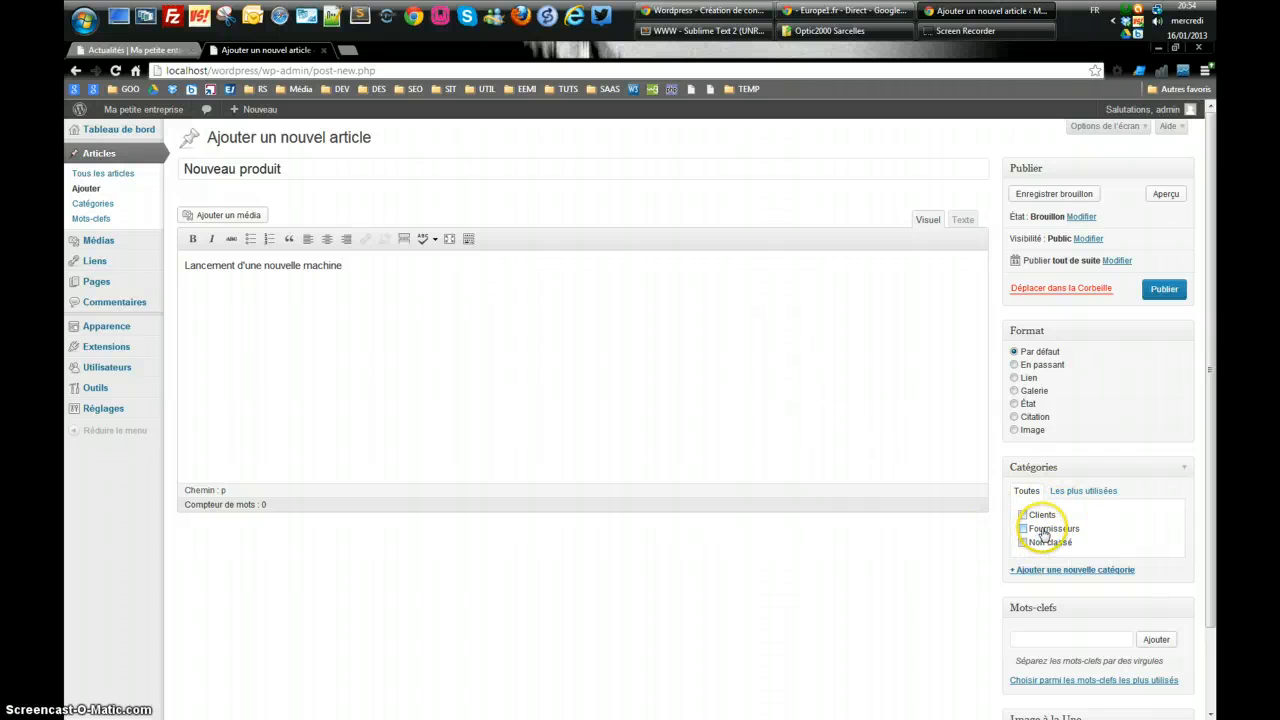
Assign the article to the Clients category, add the keywords "Lancement, machine", and publish it
left_click(1022, 515)
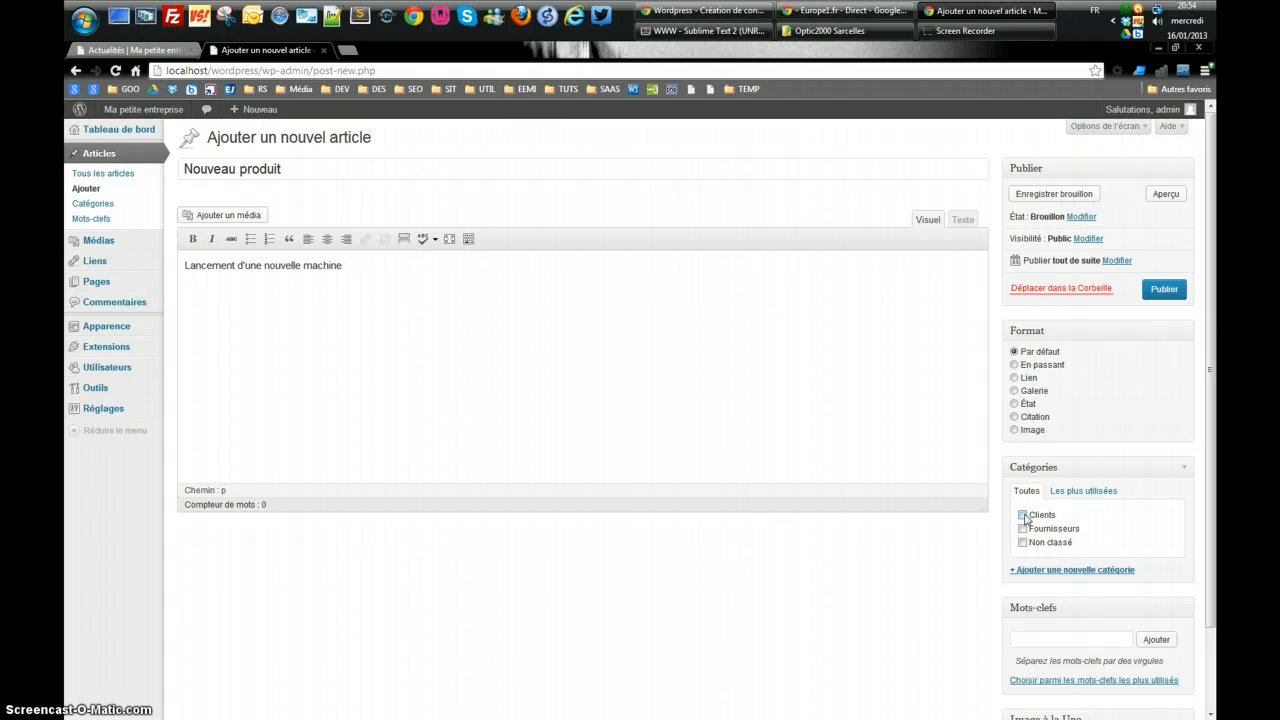
left_click(1023, 516)
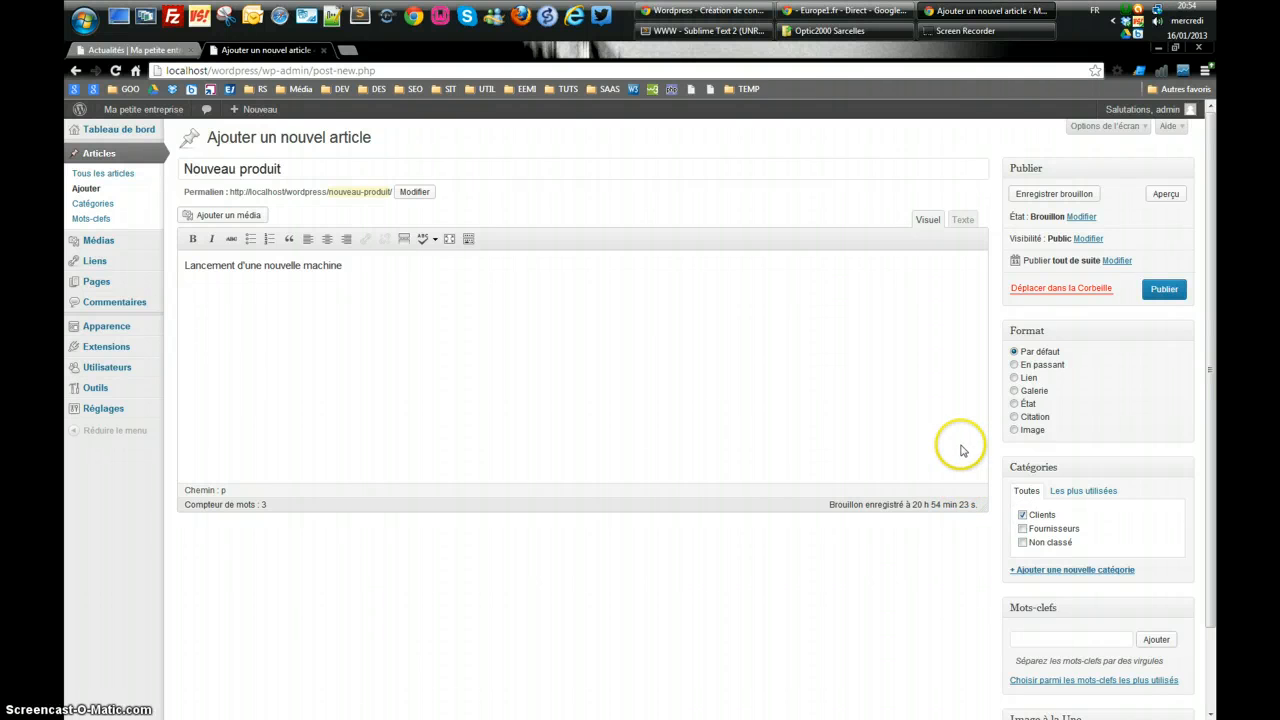
left_click(1036, 639)
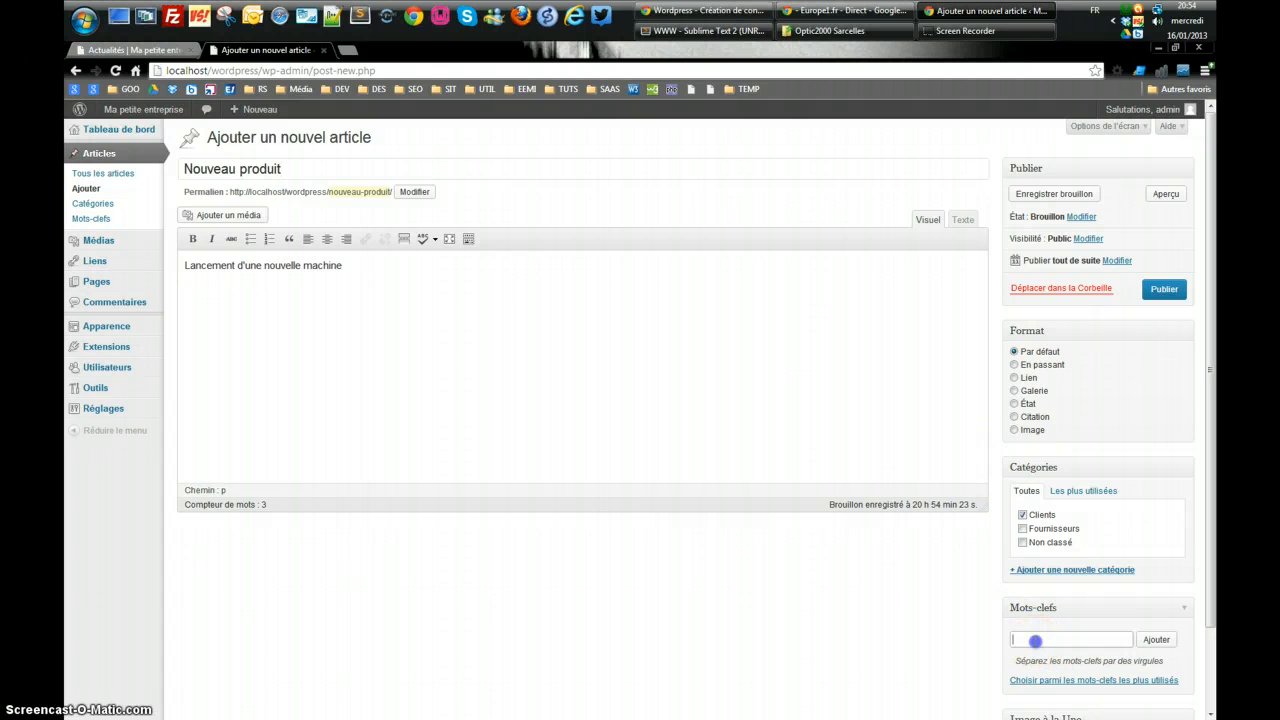
type("Lancement, machine")
left_click(1155, 640)
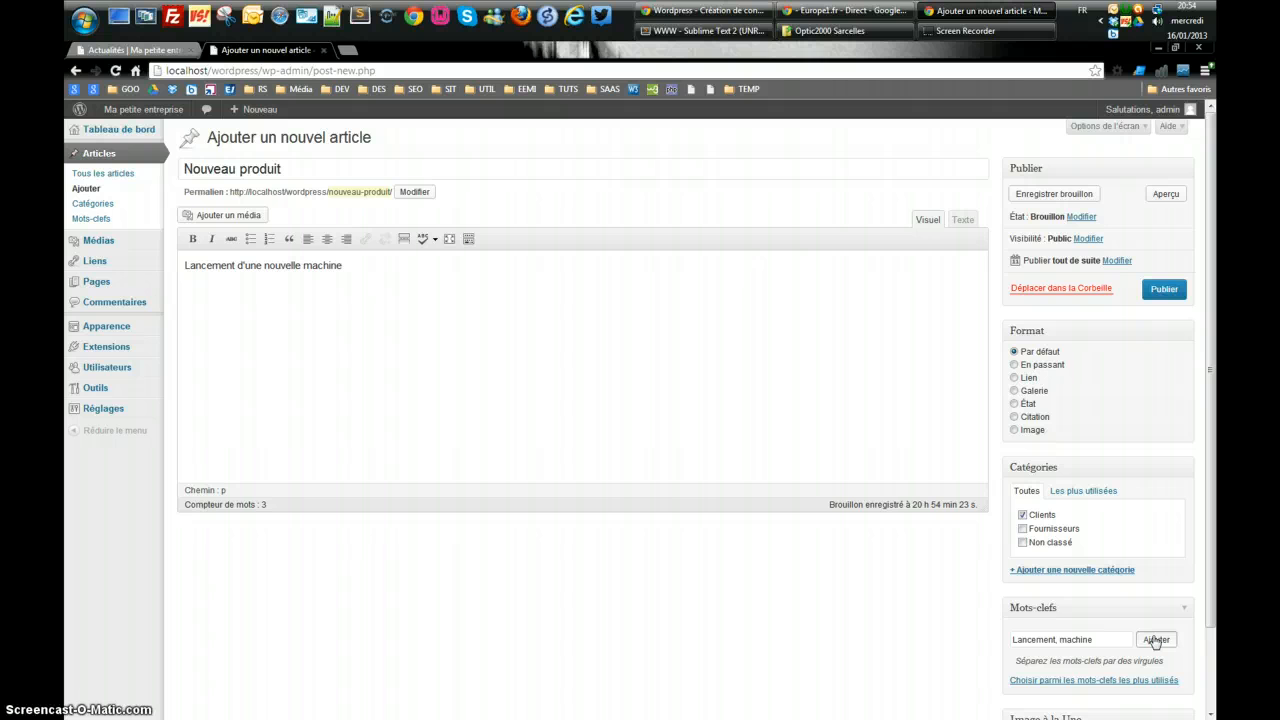
left_click(1155, 640)
left_click(1164, 290)
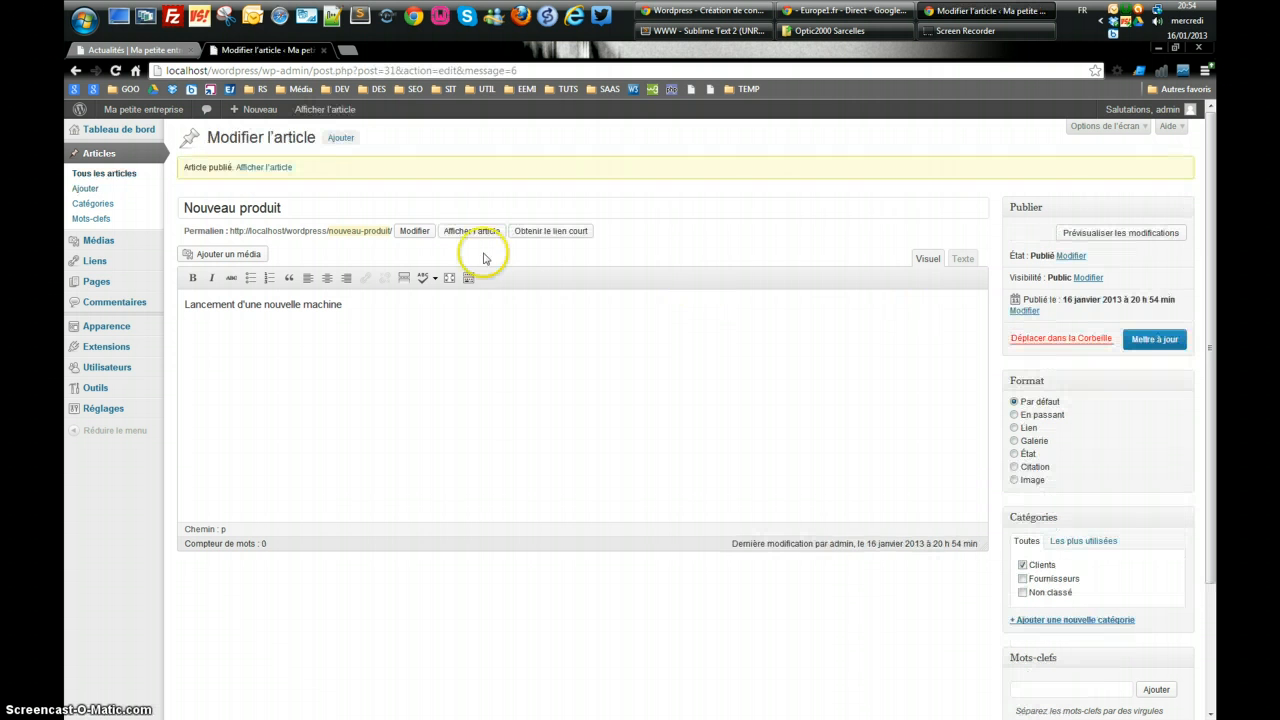
Start another new article and begin editing its title
left_click(88, 190)
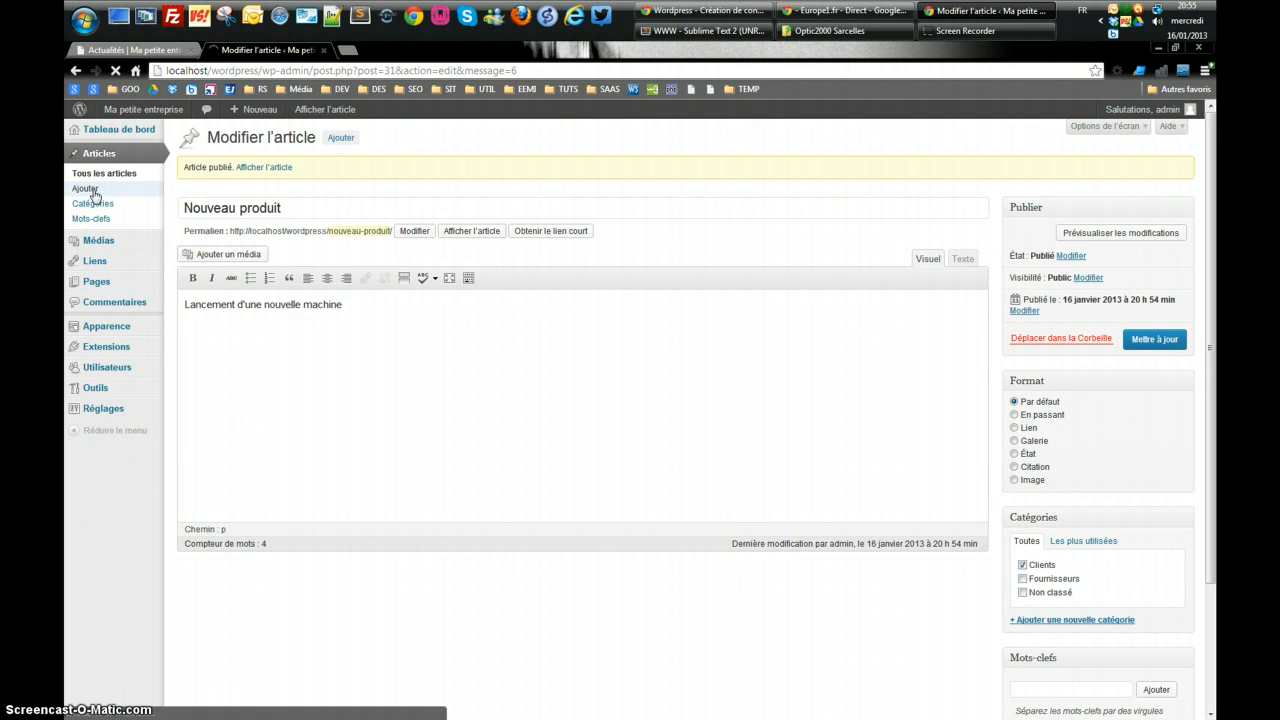
left_click(230, 205)
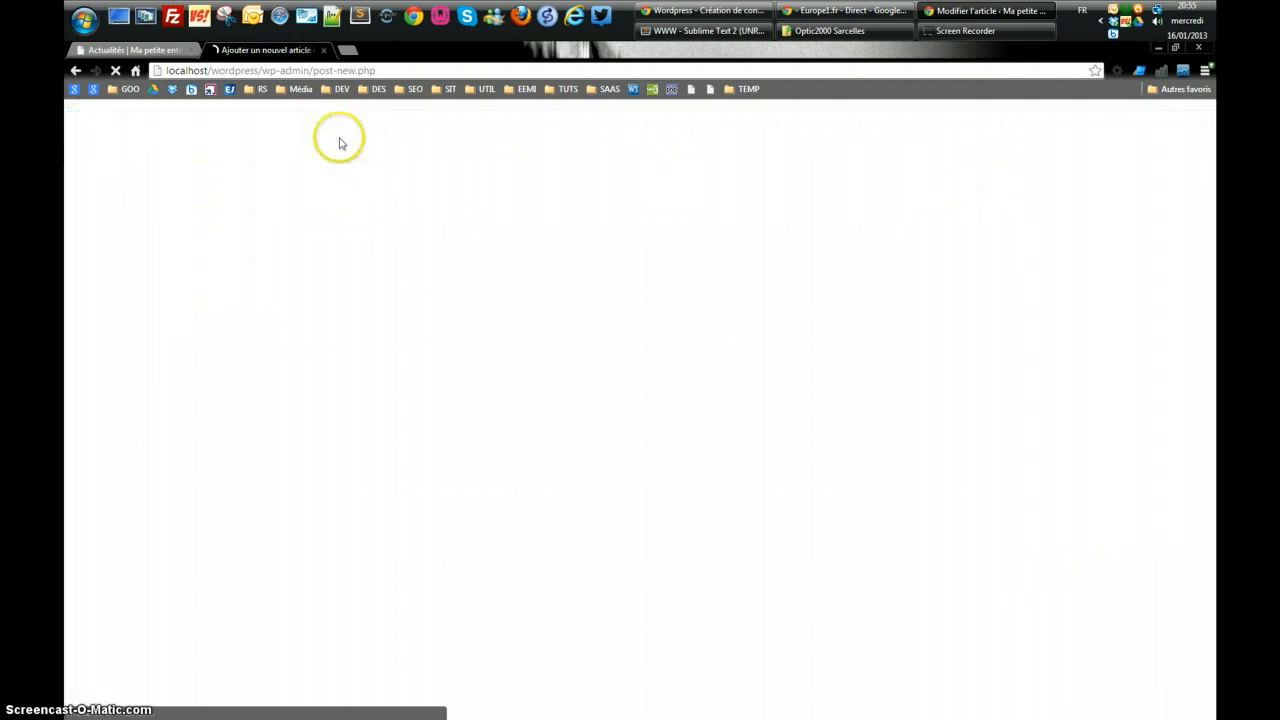
left_click(253, 170)
type("C")
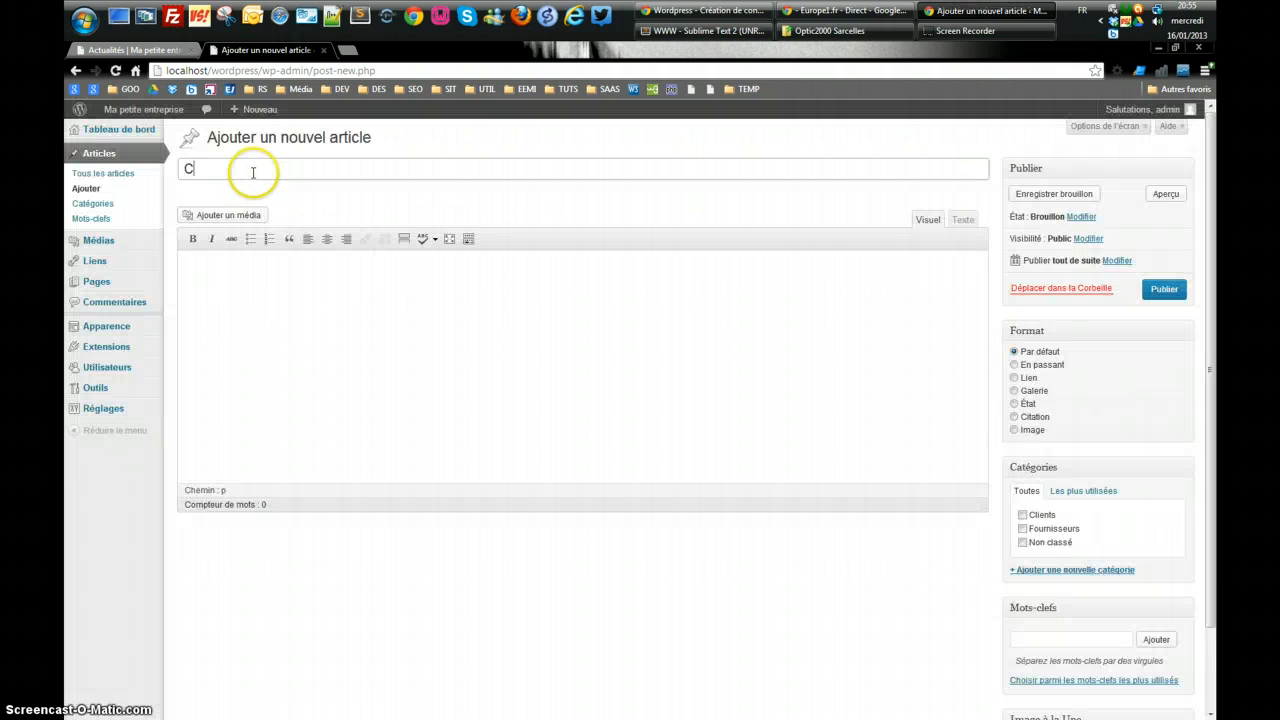
type("onstruct")
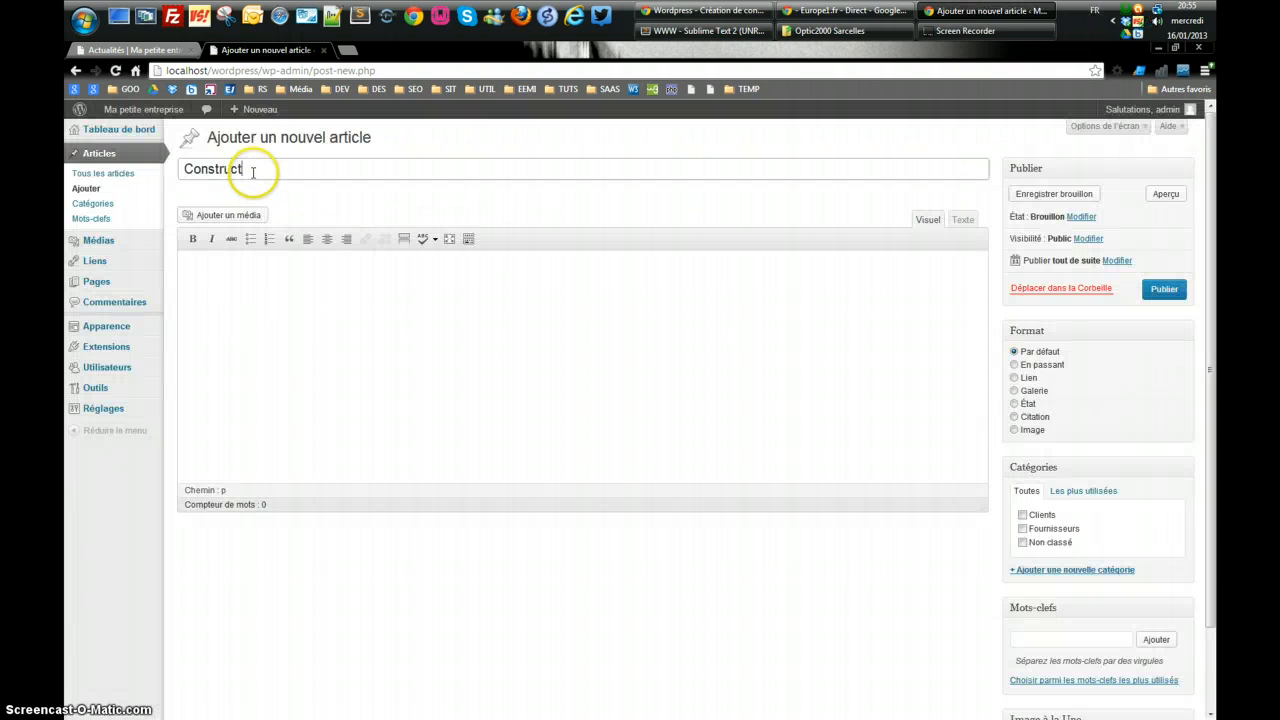
type("ion")
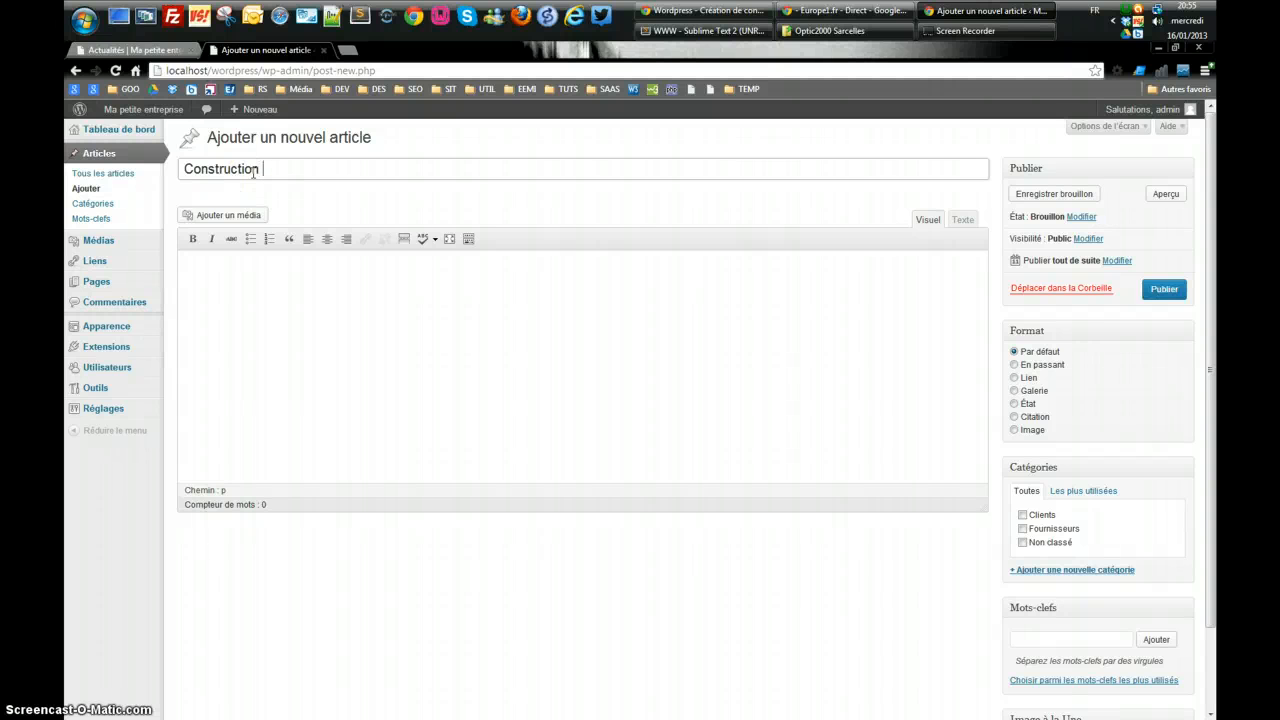
type(" d'une")
key("ctrl+a")
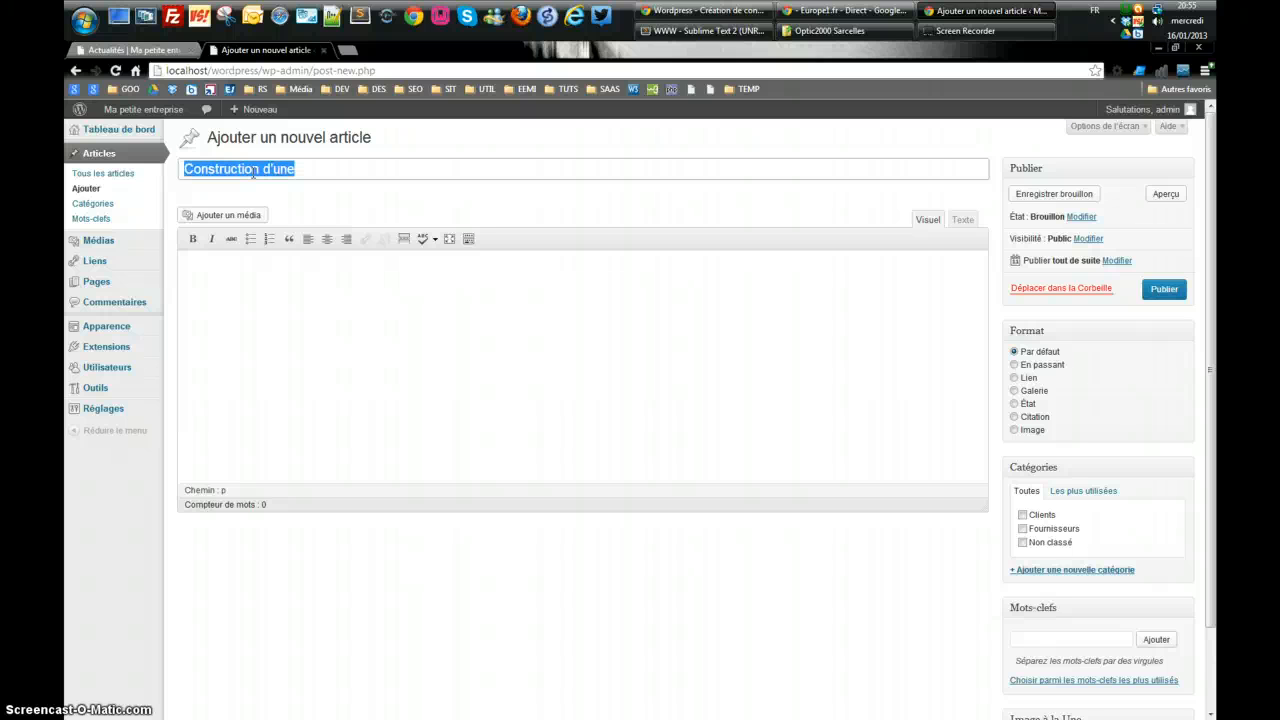
type("N")
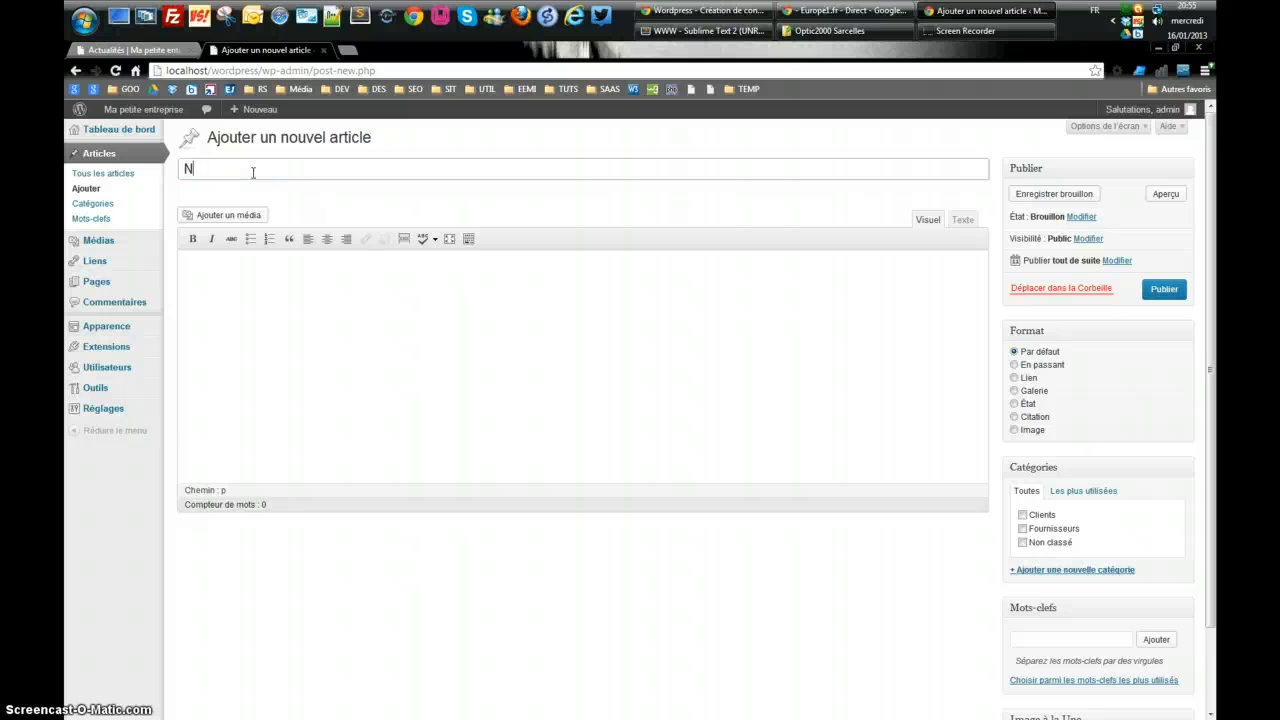
key("BackSpace")
Title the article "Implantation en asie" and write "Nous nous attaquons au marché chinois" as its body
type("Implantation en a")
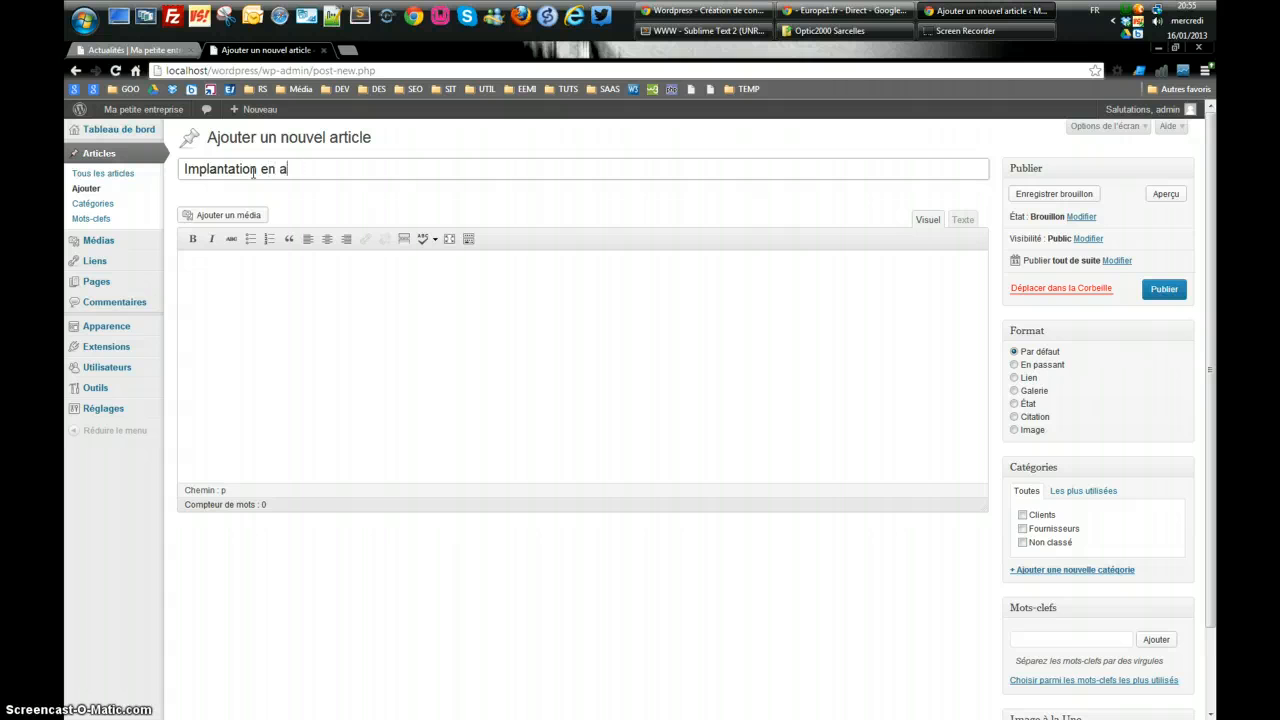
type("sie")
left_click(255, 261)
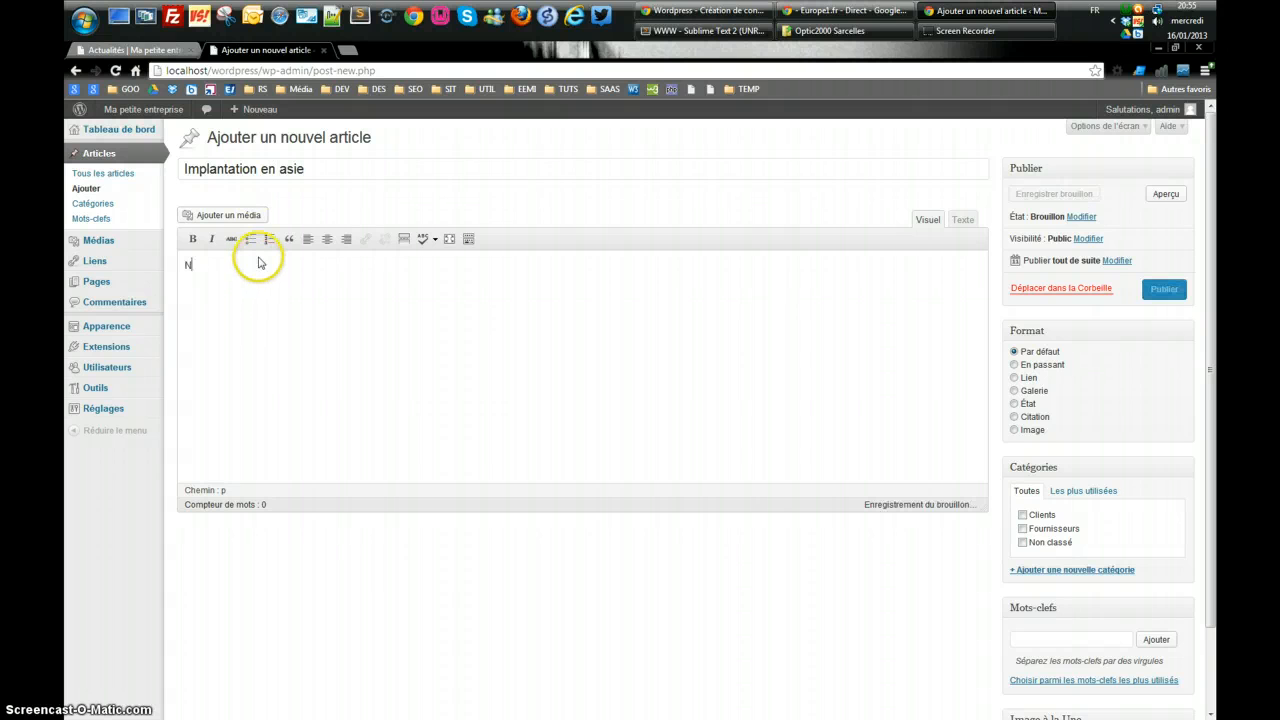
type("Nous nous attaquons")
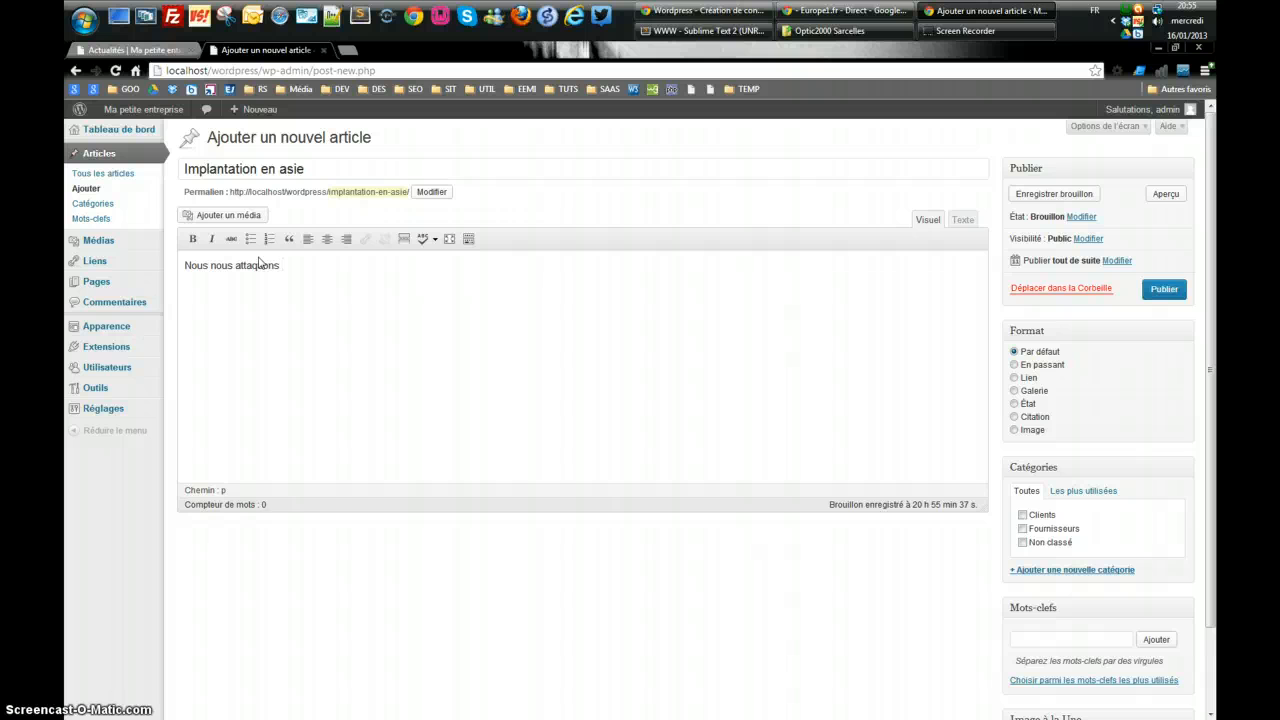
type(" au marché chinois")
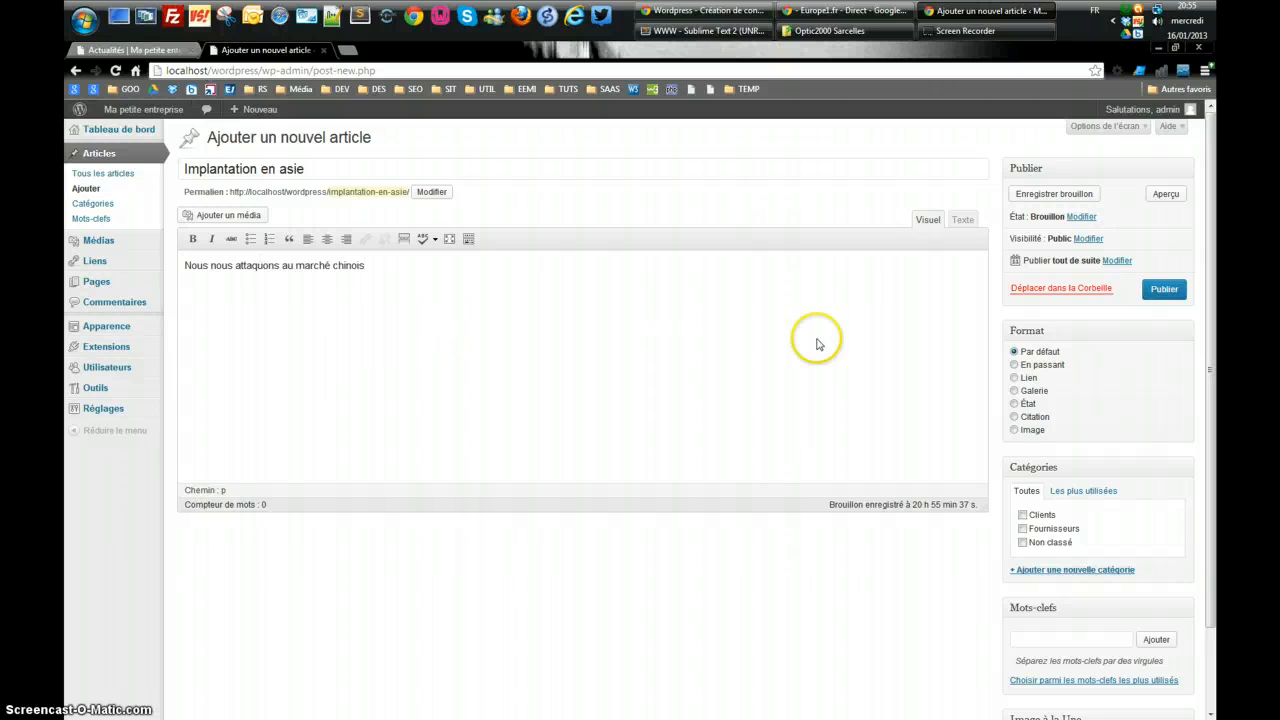
Assign the article to the Fournisseurs category, add the keyword "Chine", and publish it
left_click(1022, 528)
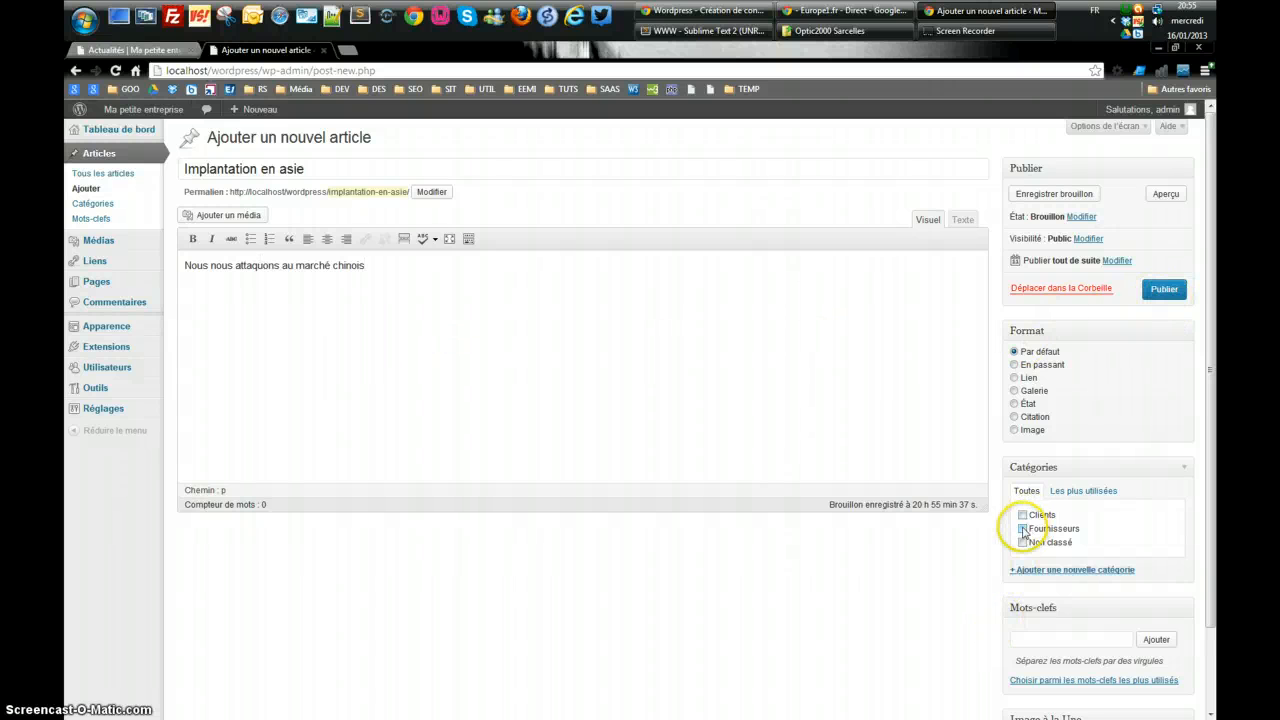
left_click(1164, 290)
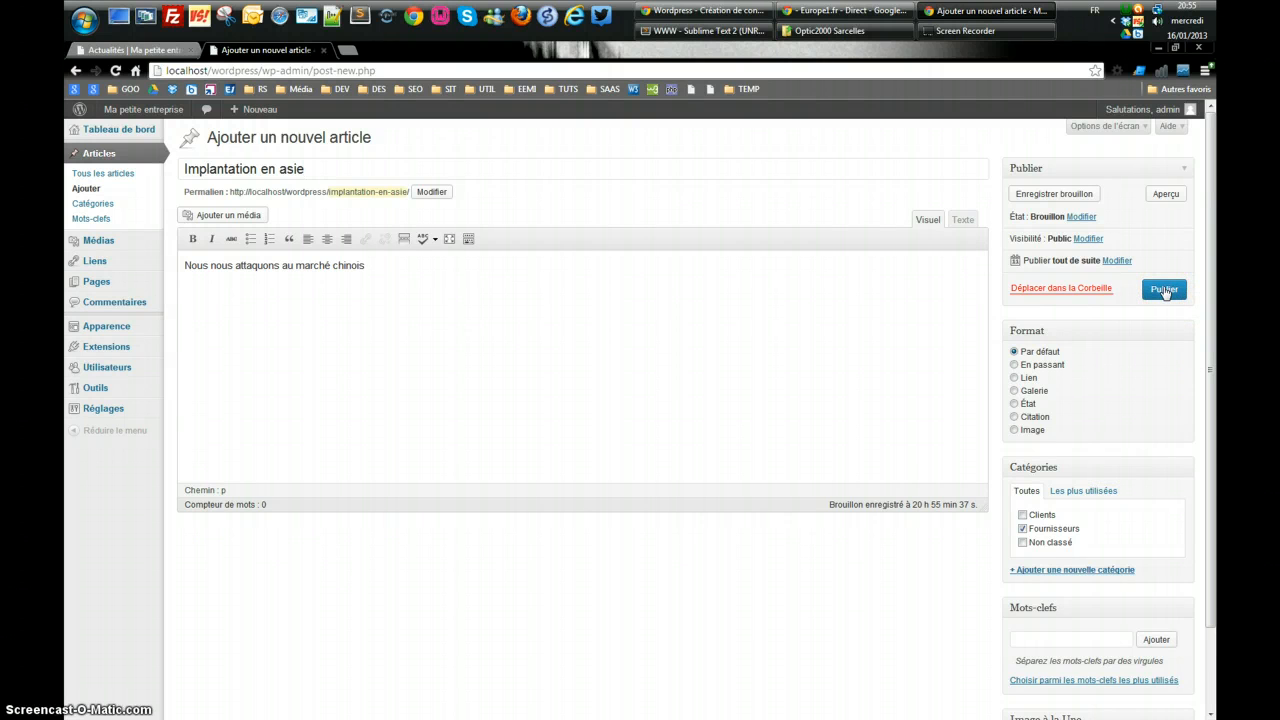
left_click(1044, 637)
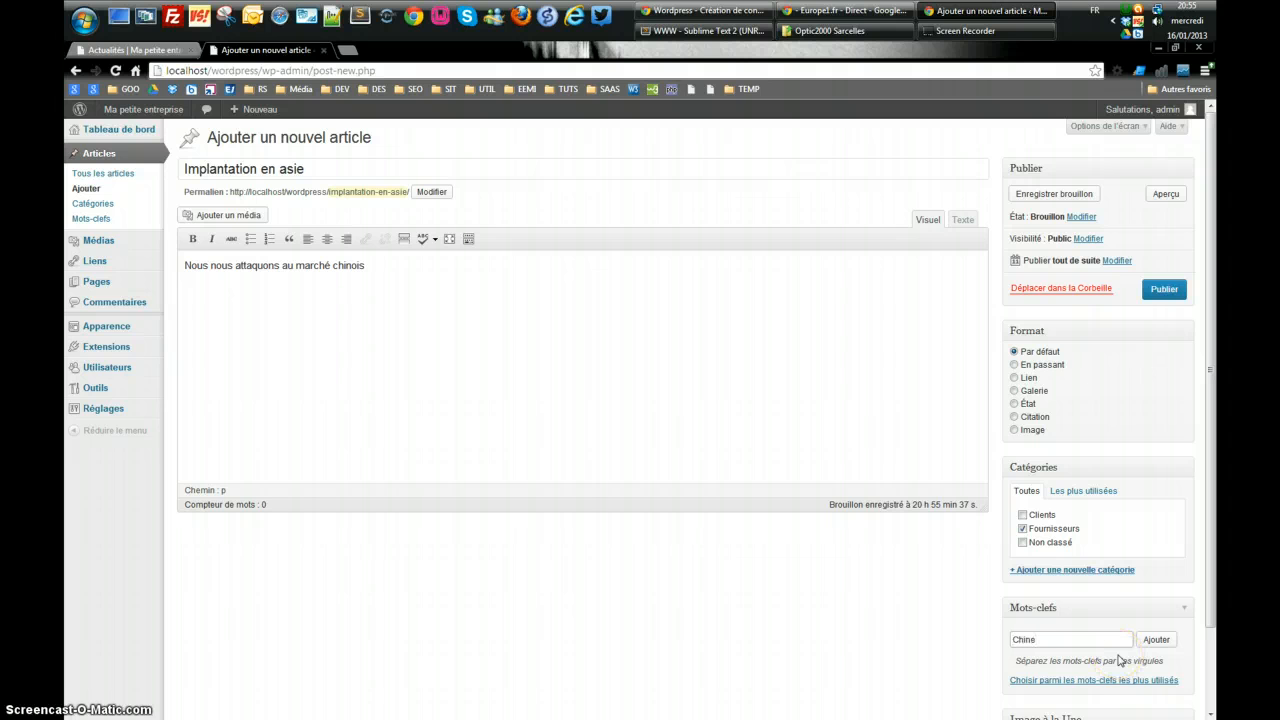
left_click(1156, 640)
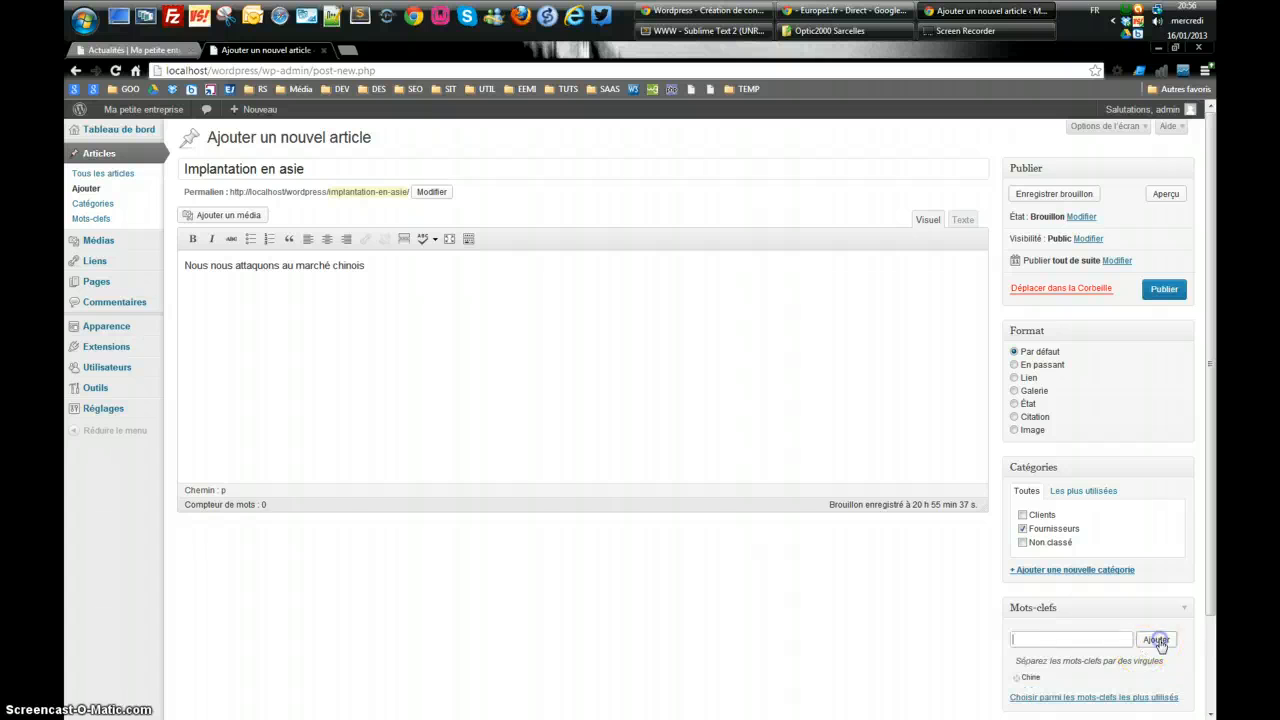
left_click(1160, 290)
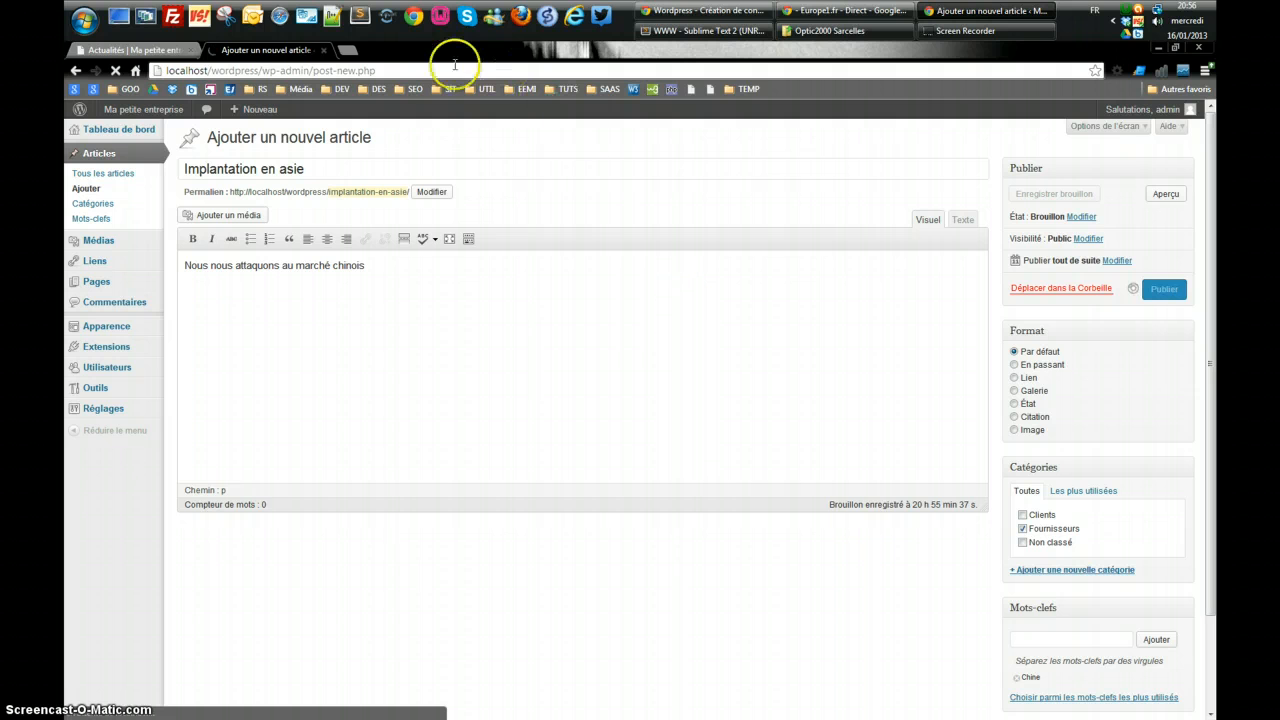
Check the new articles on the public site's Actualités page, including their categories and keywords
left_click(160, 50)
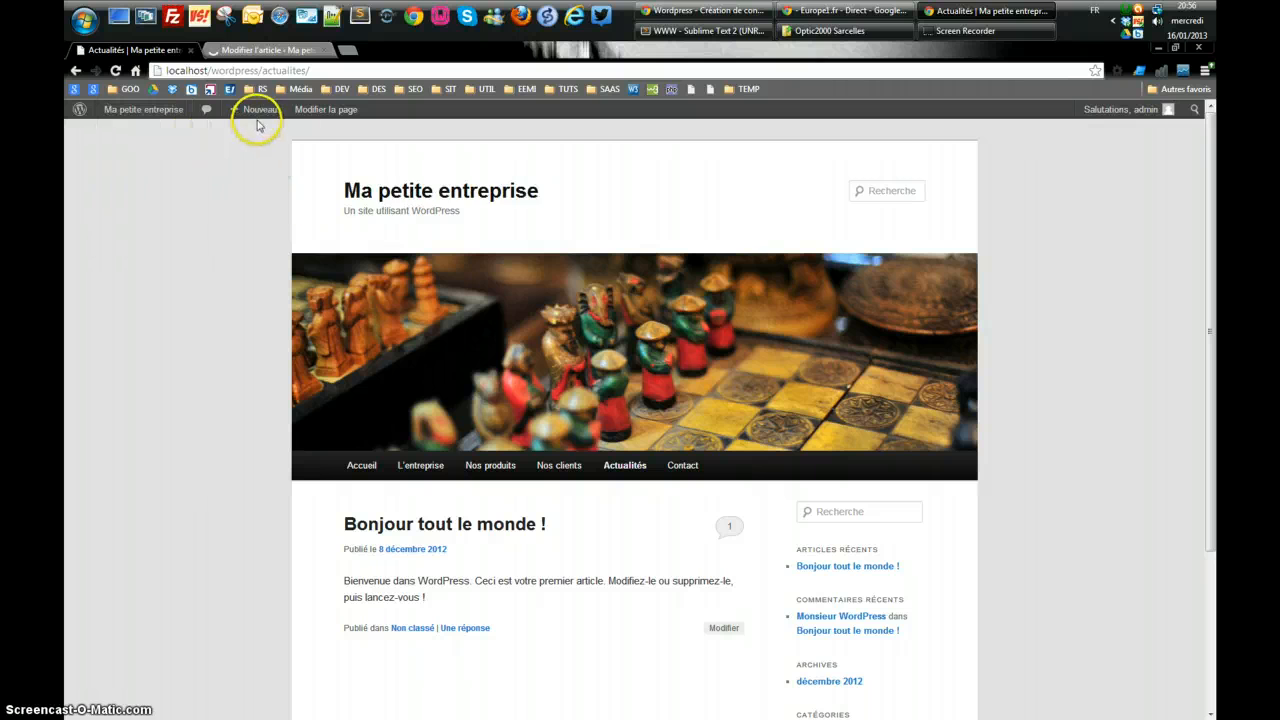
left_click(630, 482)
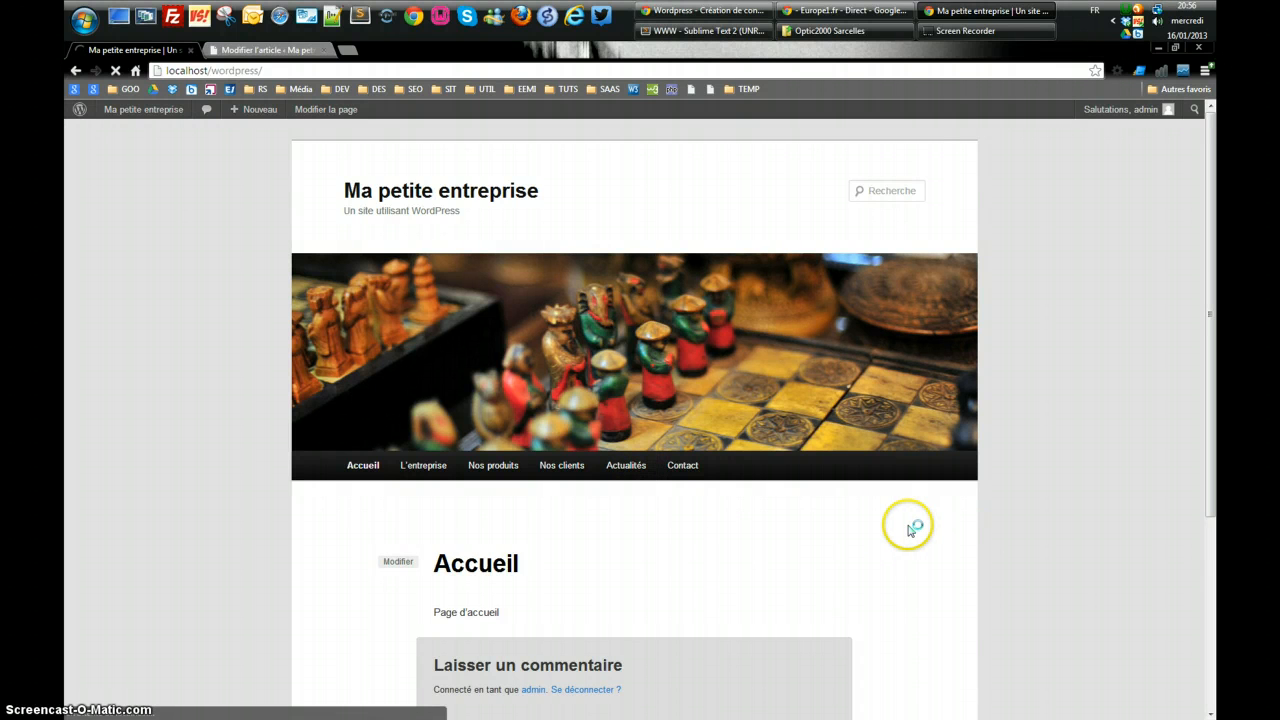
scroll(945, 528, "down", 3)
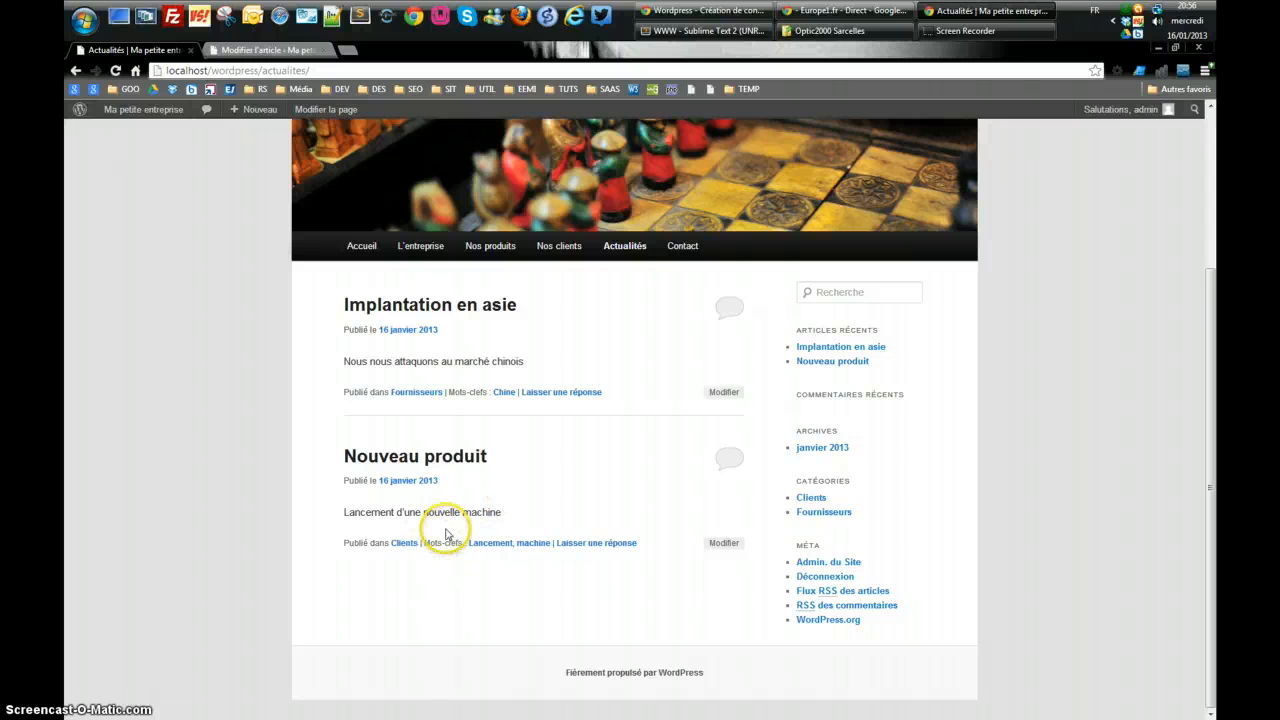
Examine the comment forms on the article "Implantation en asie" and on the L'entreprise page
left_click(404, 314)
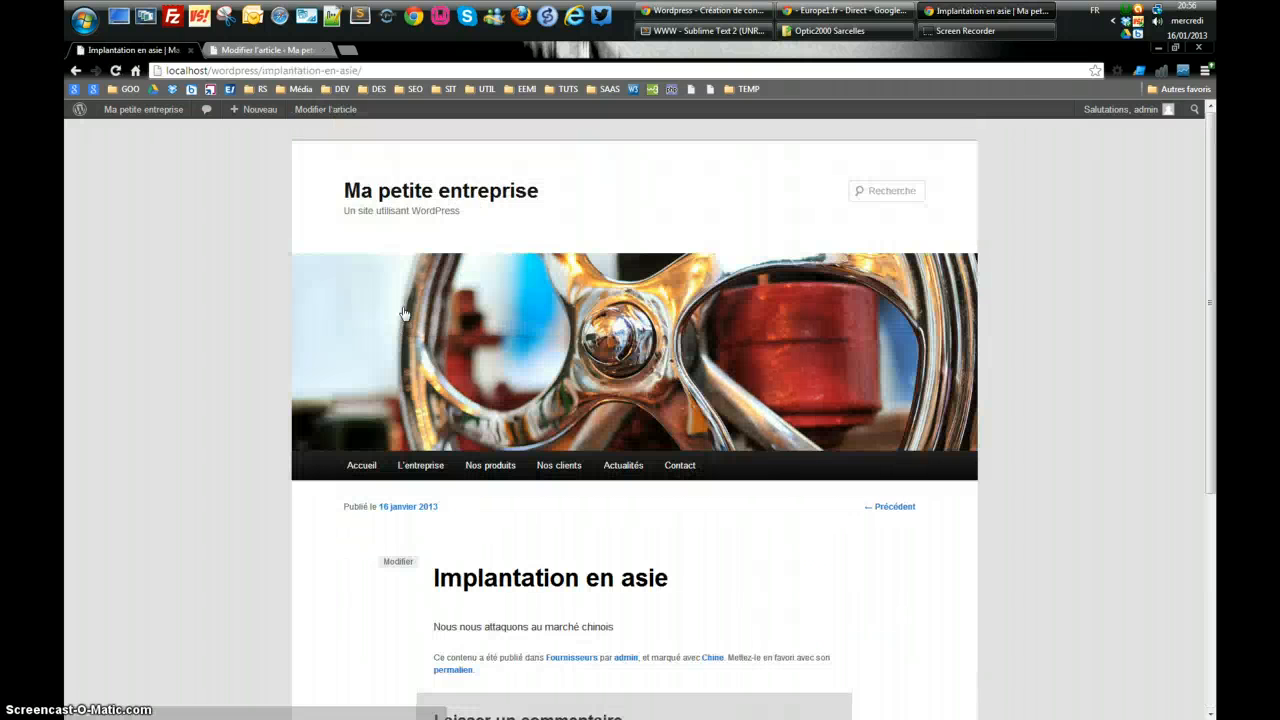
scroll(476, 452, "down", 3)
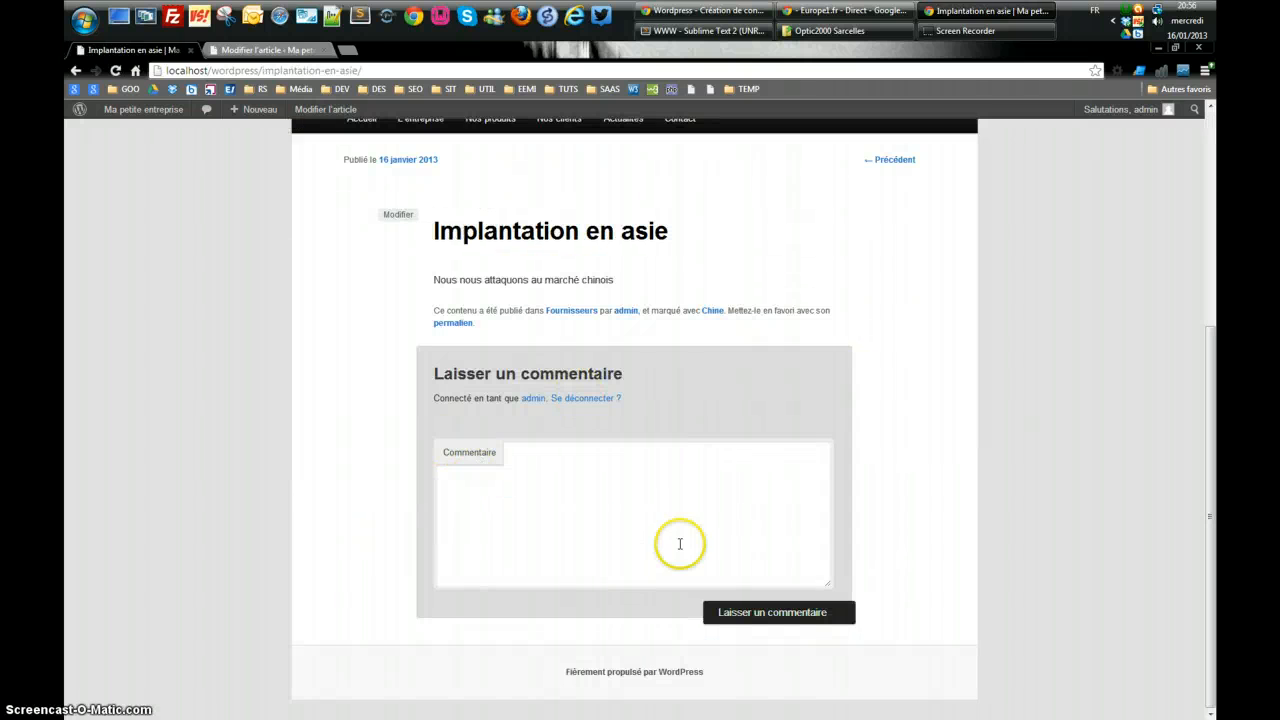
scroll(305, 290, "up", 4)
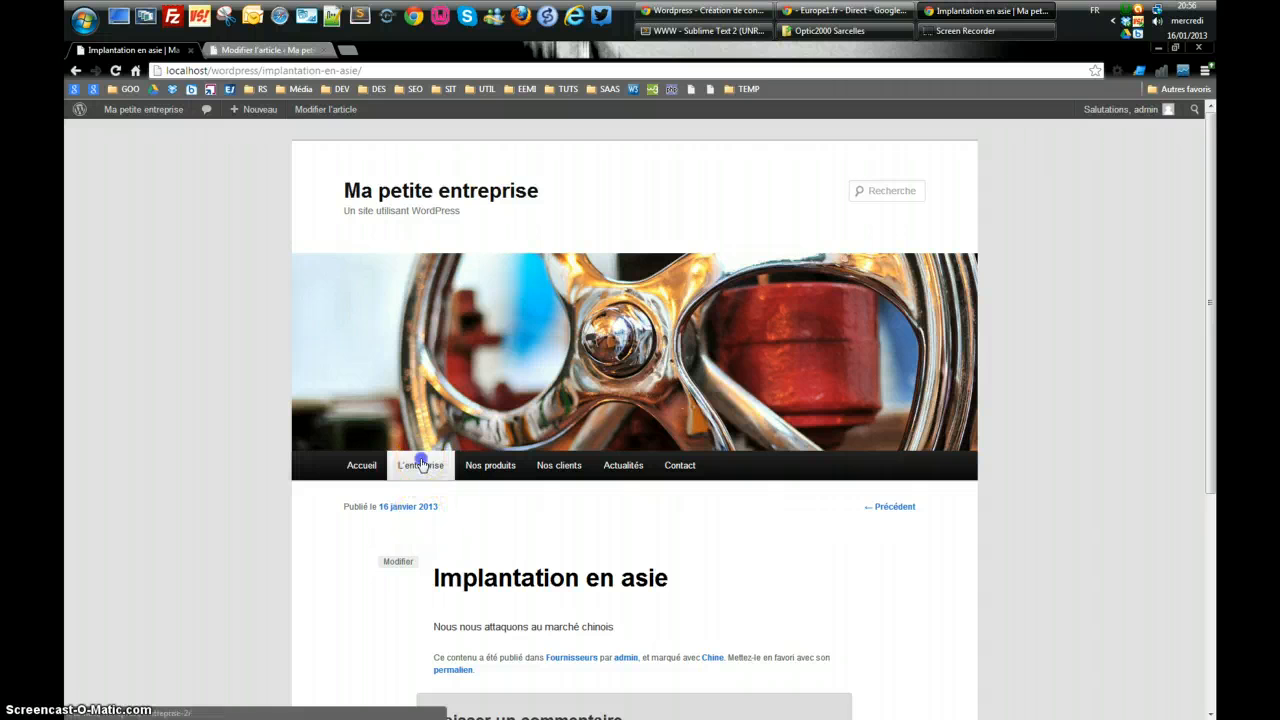
left_click(420, 561)
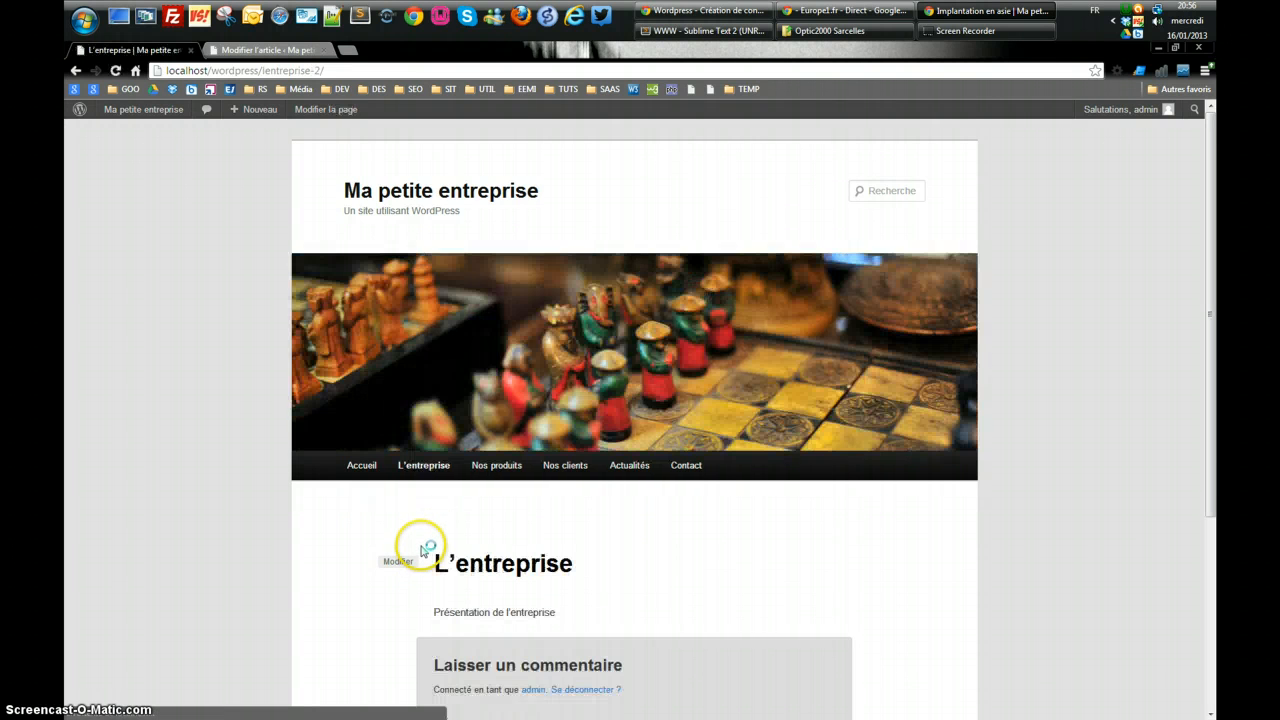
scroll(424, 548, "down", 3)
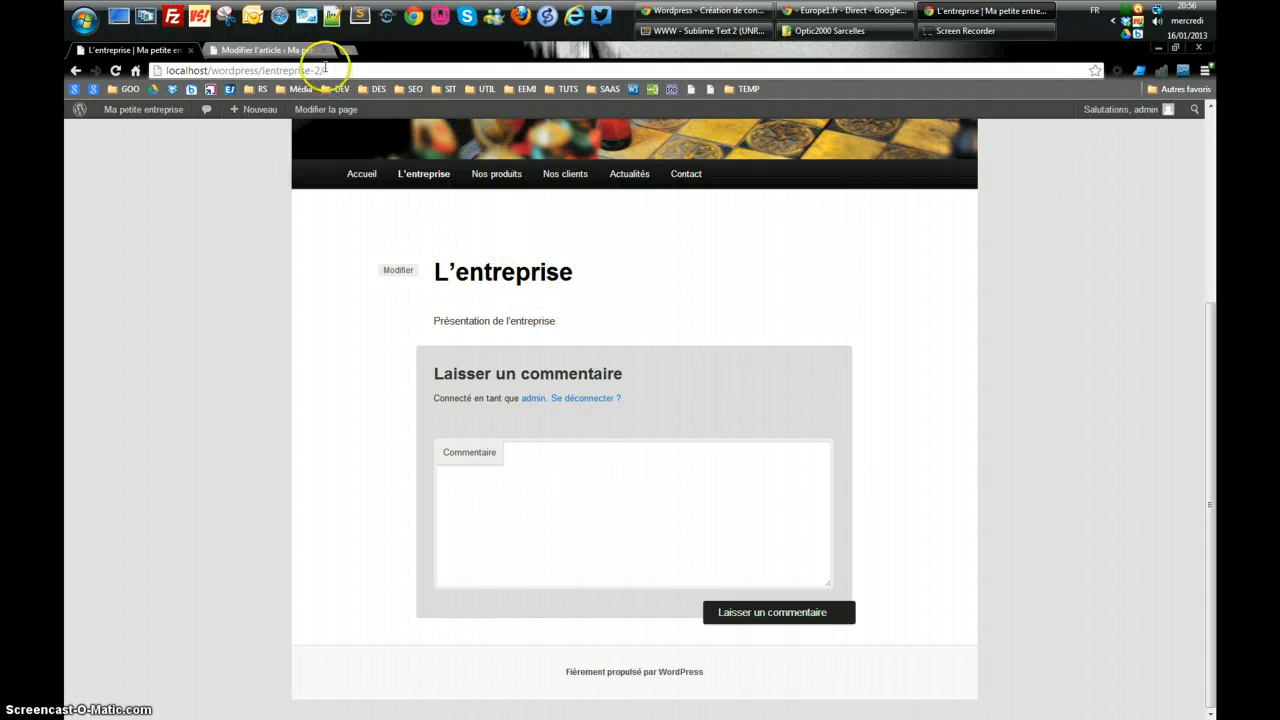
Return to the site administration and open the L'entreprise page for editing
left_click(280, 49)
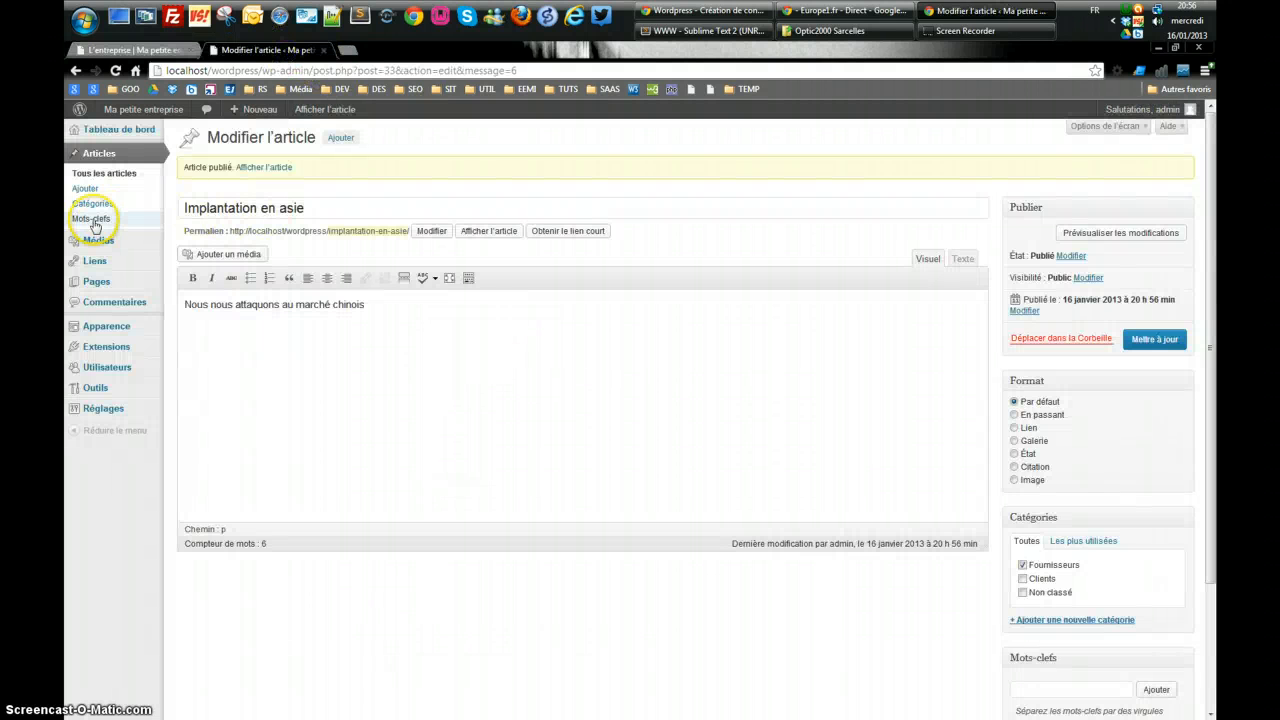
mouse_move(96, 281)
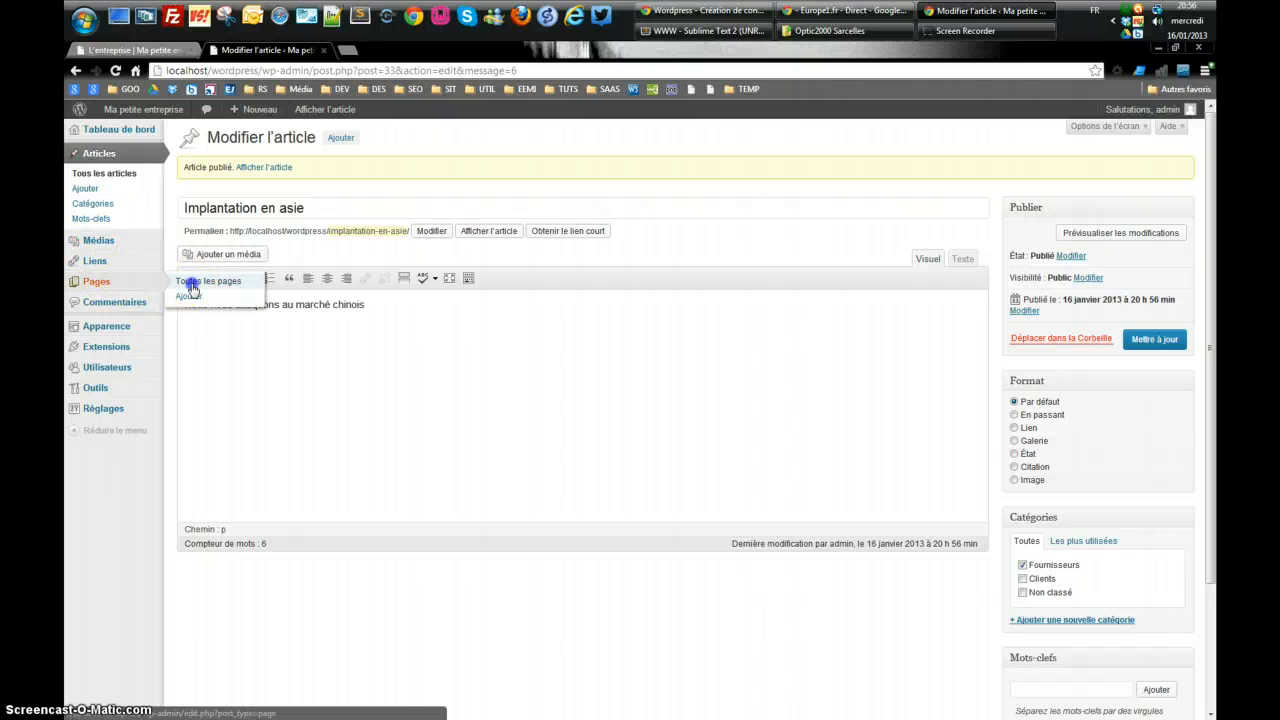
left_click(192, 283)
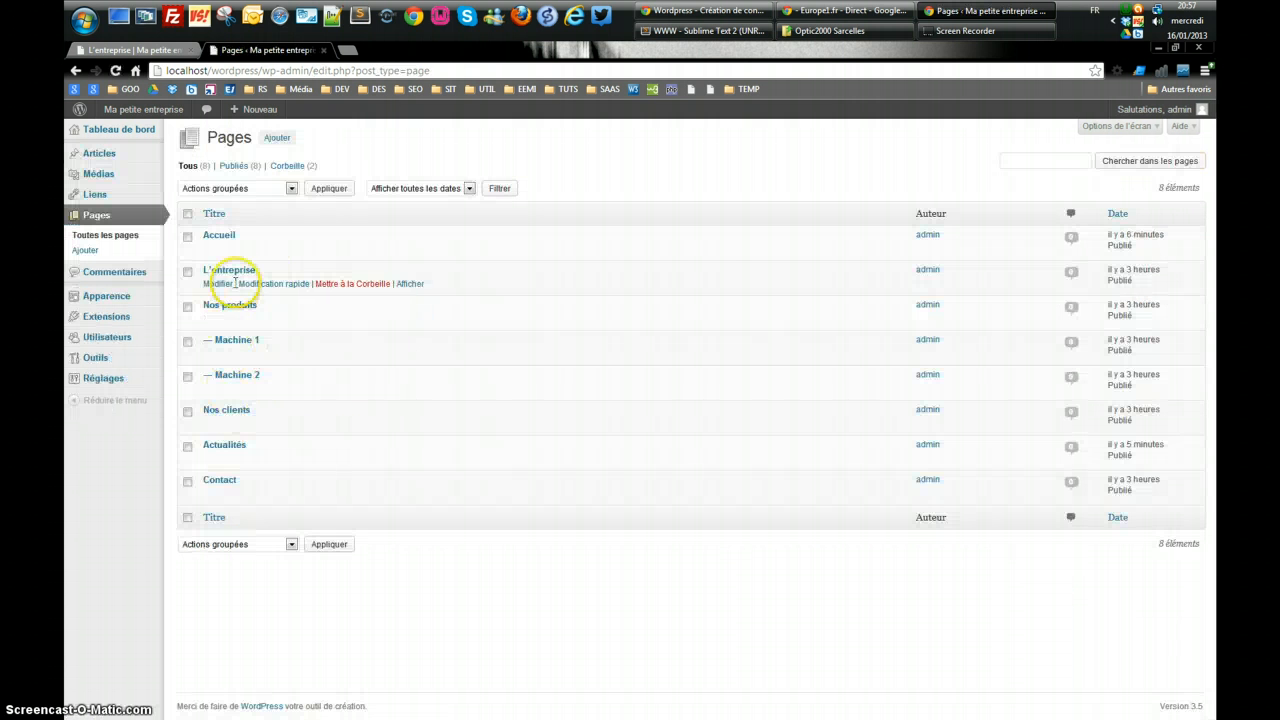
left_click(216, 289)
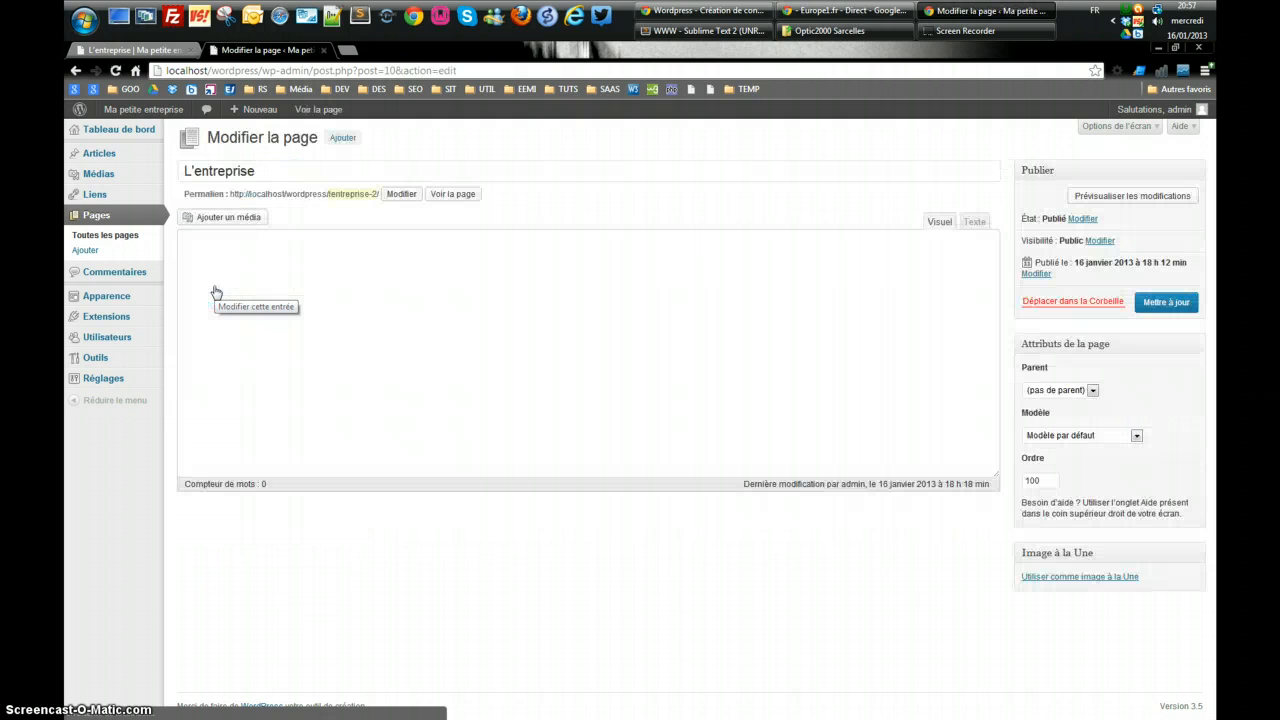
left_click(233, 491)
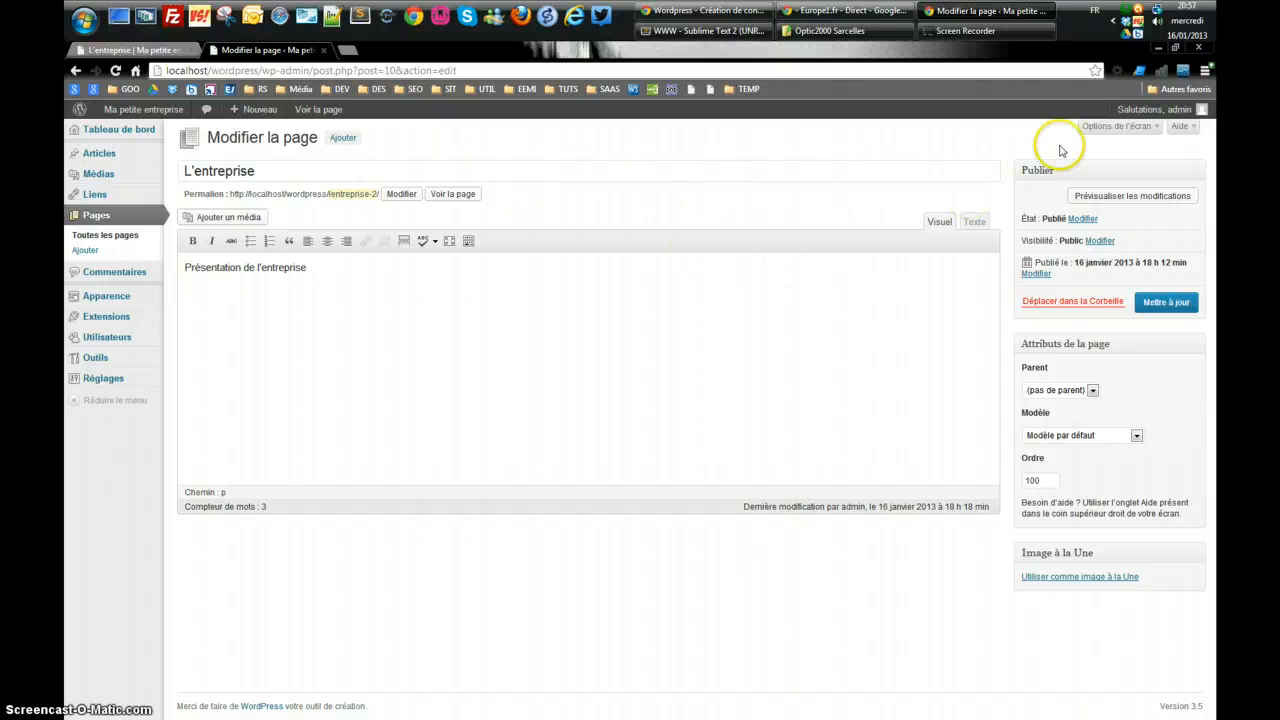
Display the Discussion section in the page editor, disallow comments on the L'entreprise page, and update it
left_click(1120, 128)
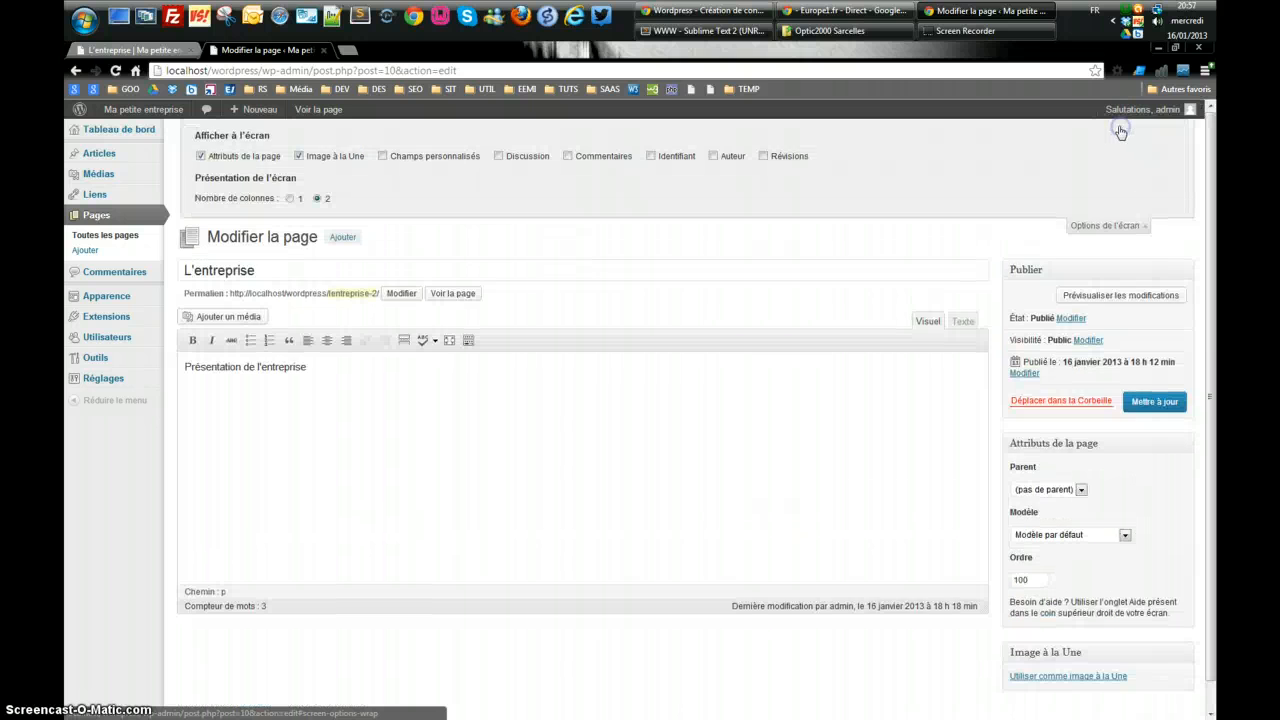
left_click(568, 157)
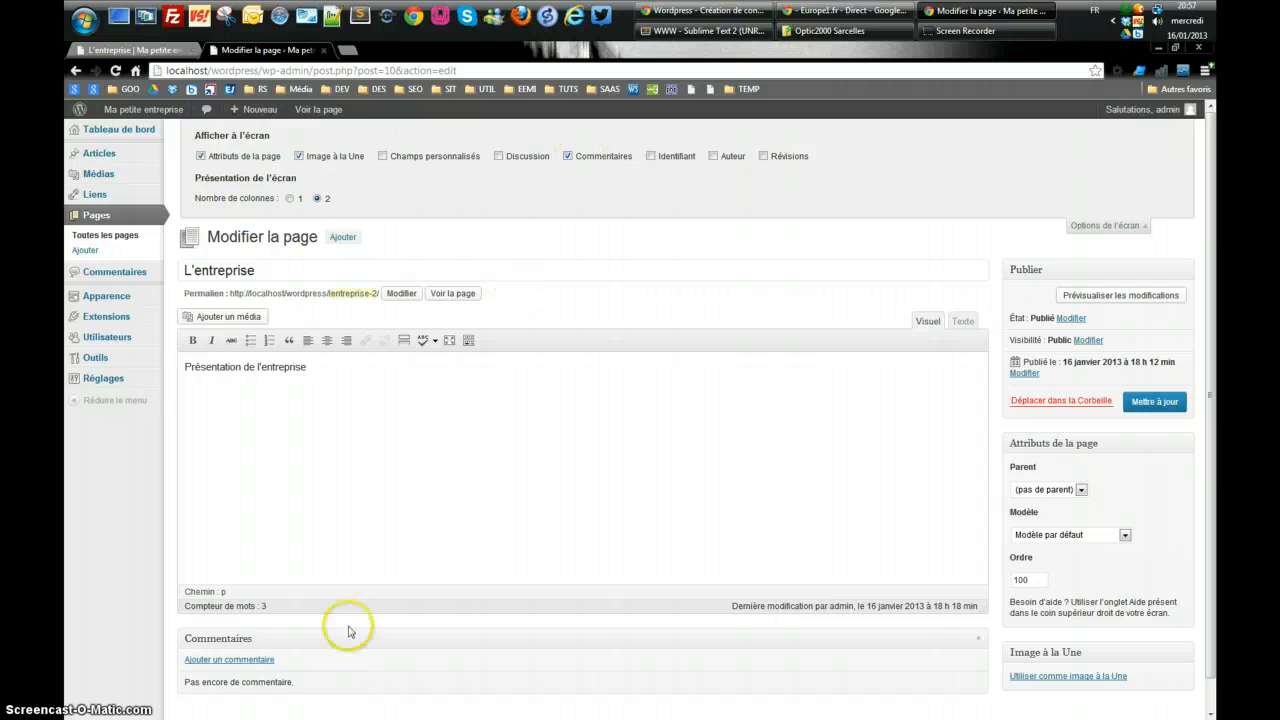
scroll(350, 610, "down", 1)
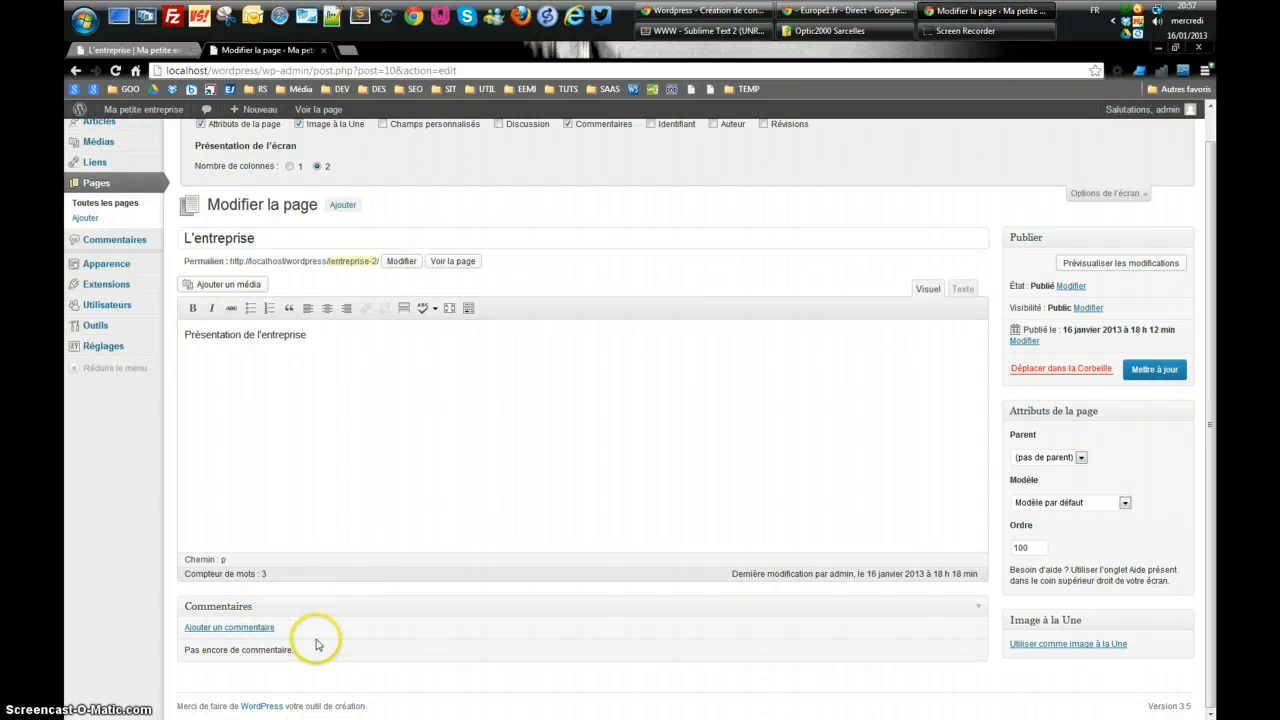
left_click(568, 124)
left_click(498, 125)
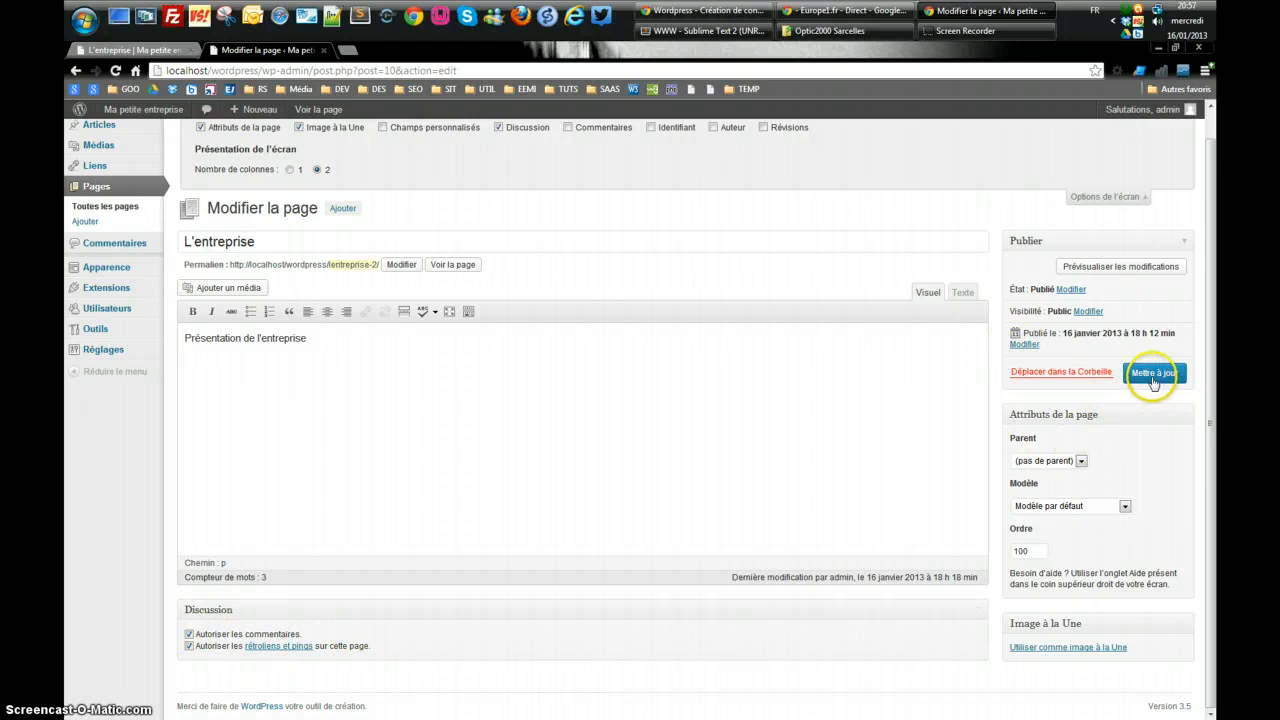
left_click(187, 633)
left_click(1153, 375)
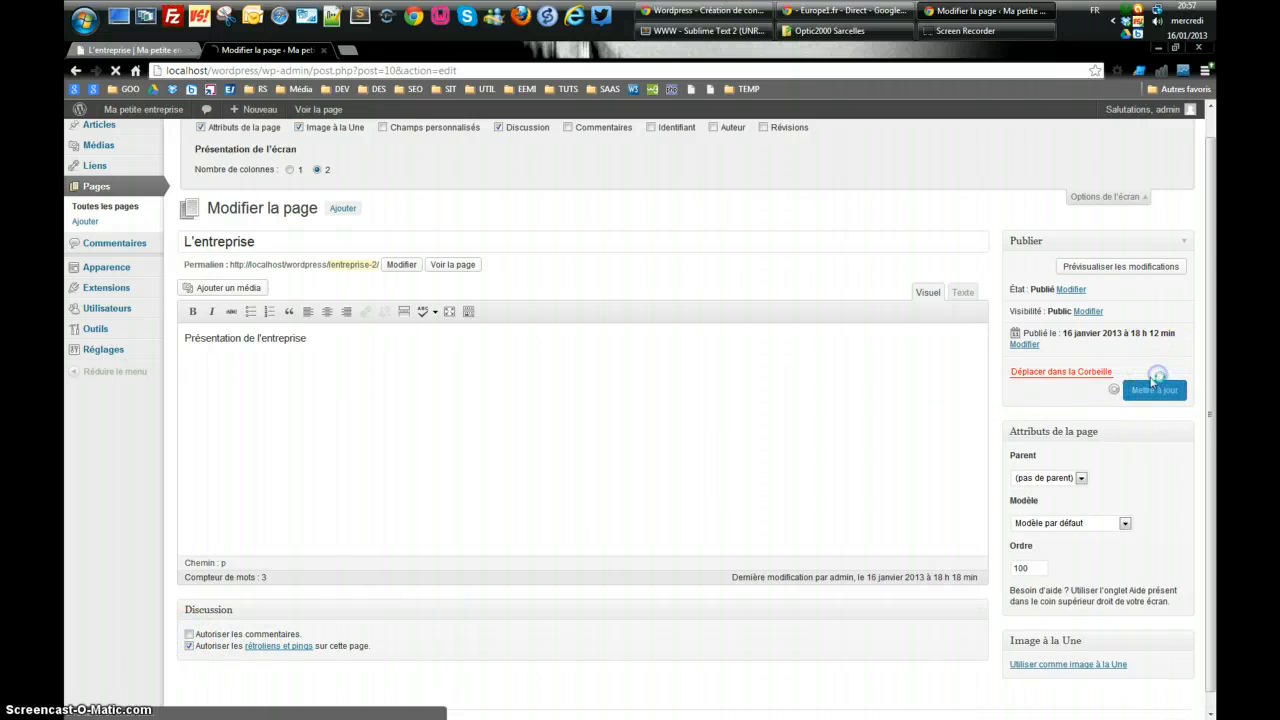
Check the public L'entreprise and Accueil pages for a comment form, reloading L'entreprise first
left_click(146, 55)
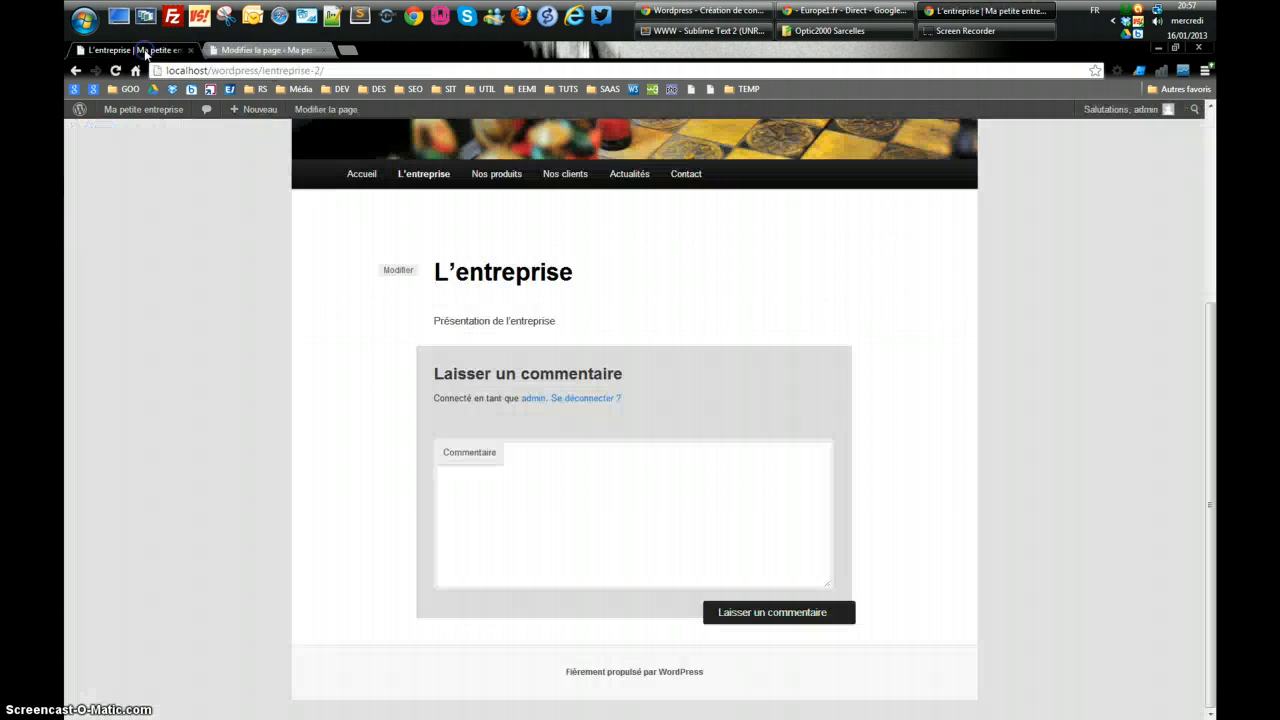
key("F5")
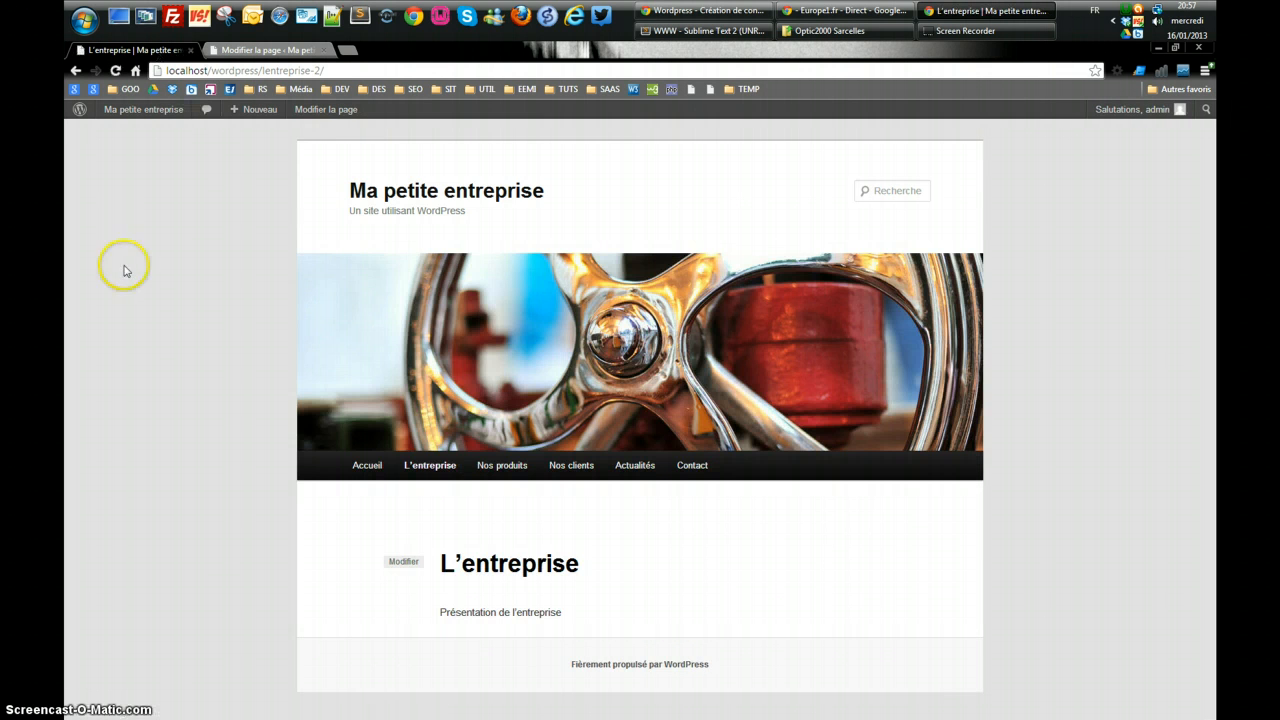
left_click(367, 465)
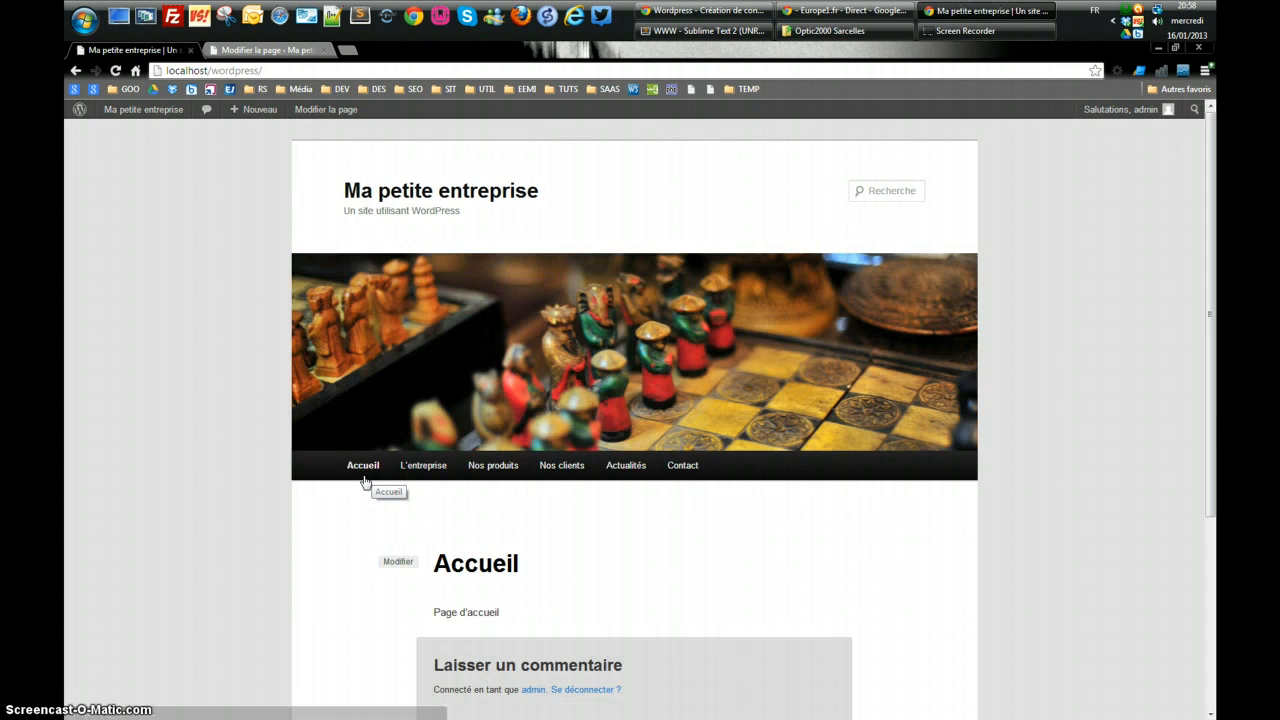
scroll(363, 480, "down", 3)
scroll(298, 318, "up", 3)
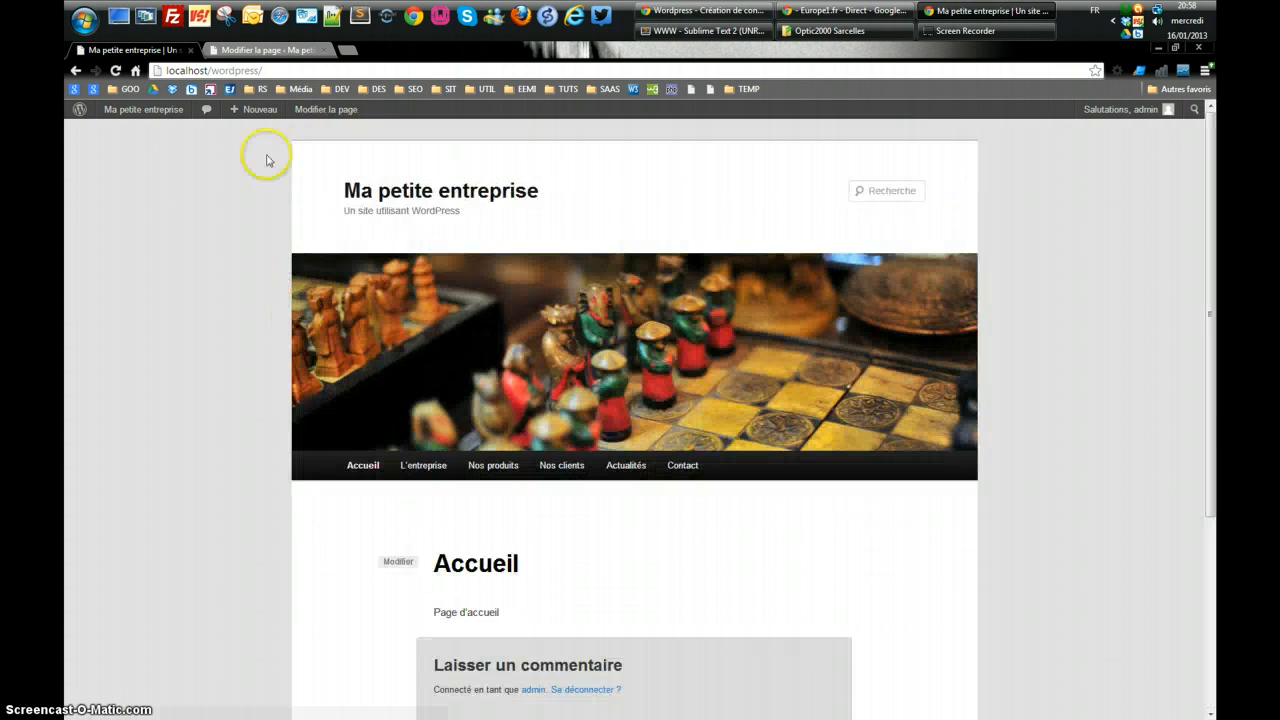
Disallow comments on the Accueil page and update it
left_click(258, 49)
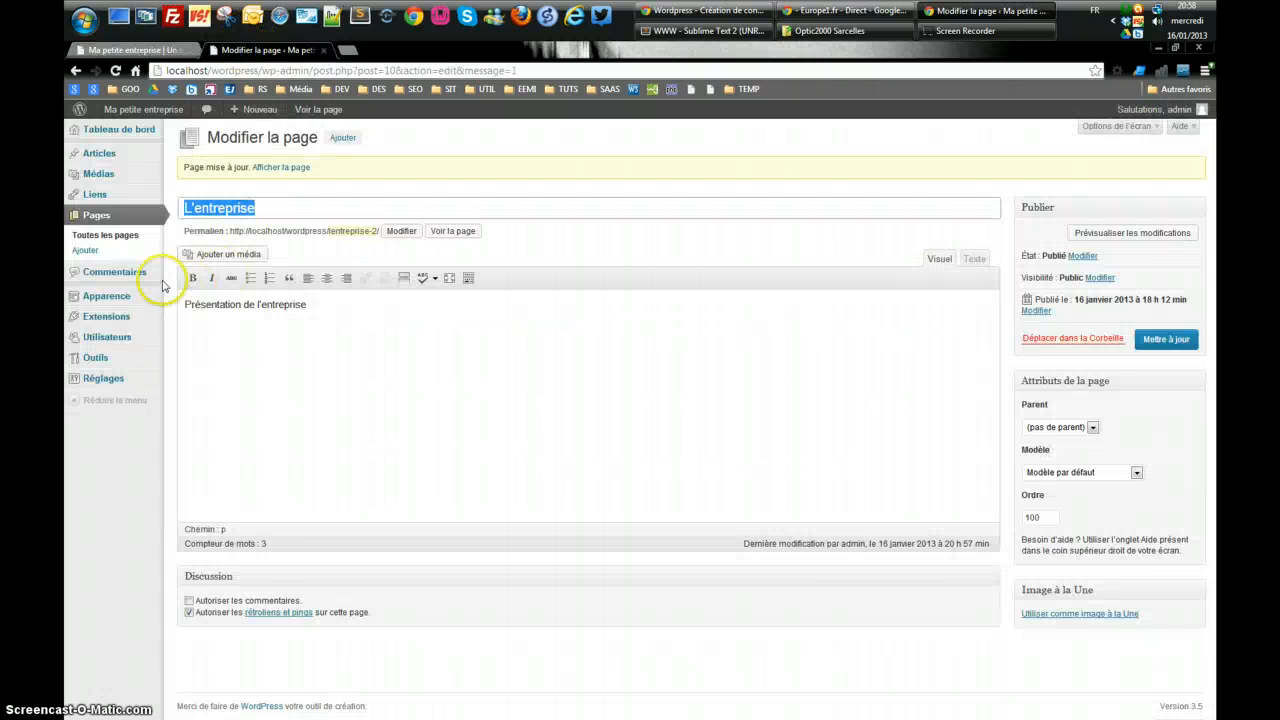
left_click(105, 234)
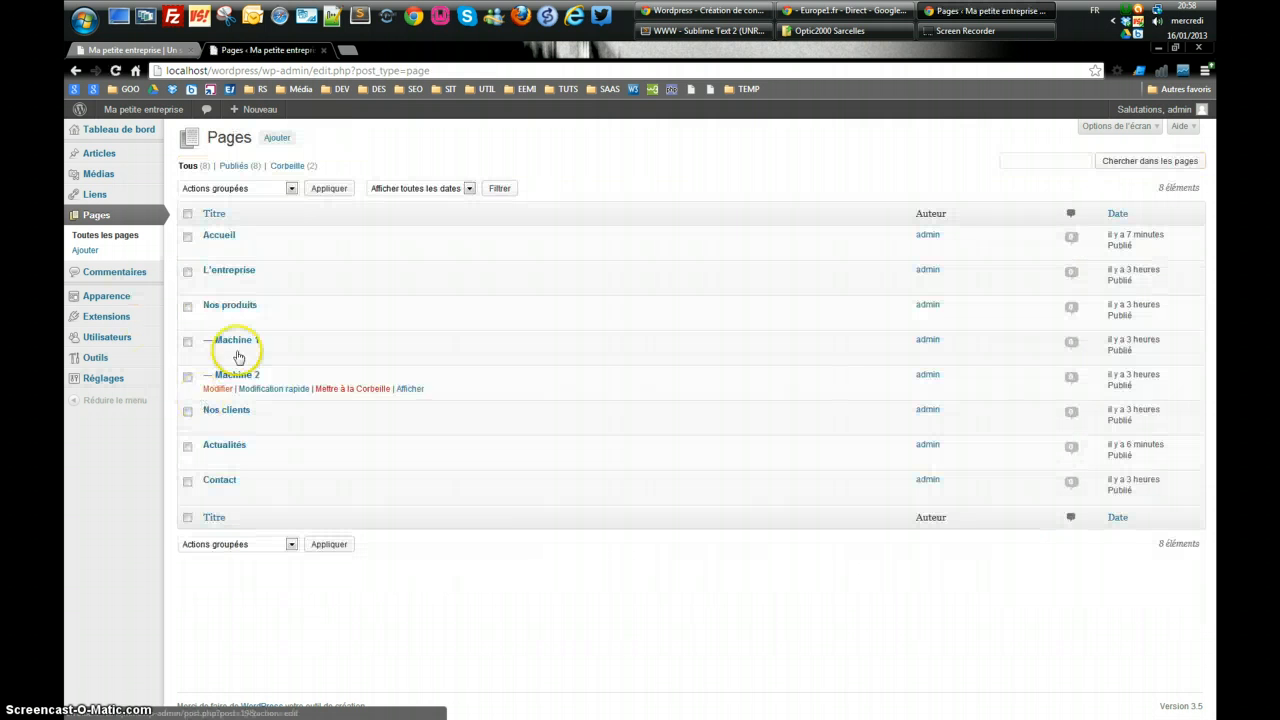
left_click(219, 249)
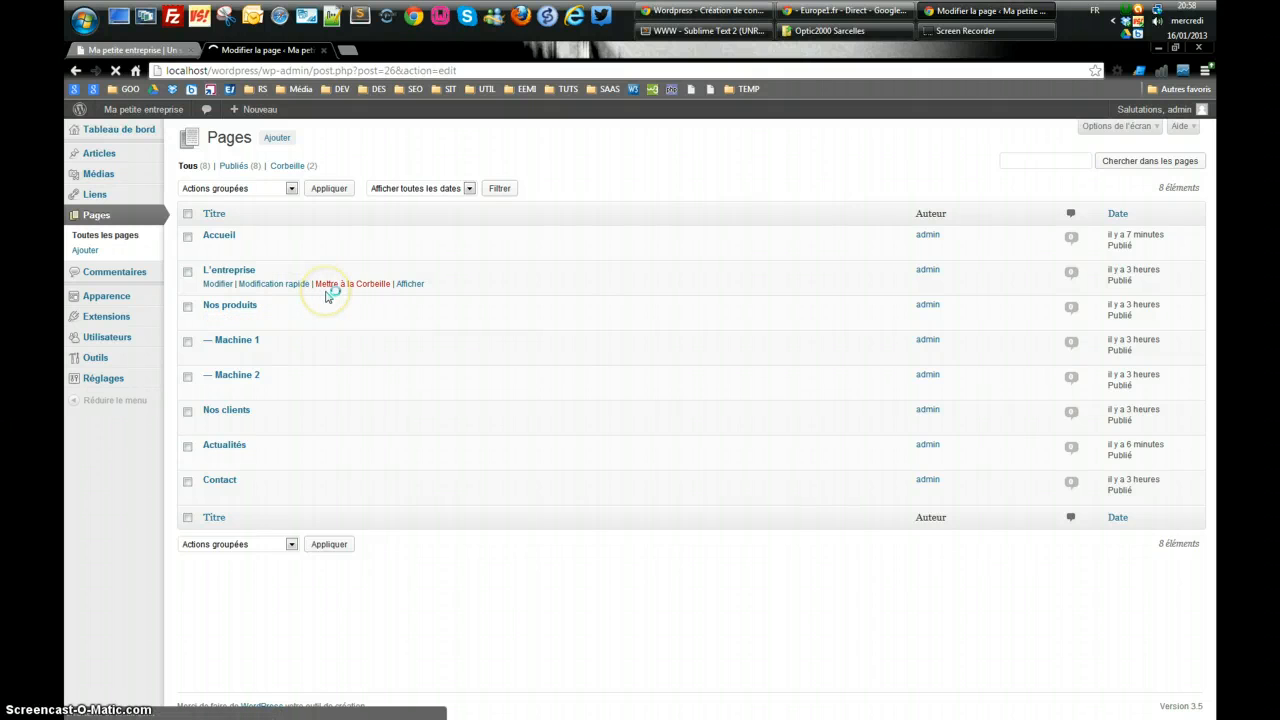
left_click(189, 564)
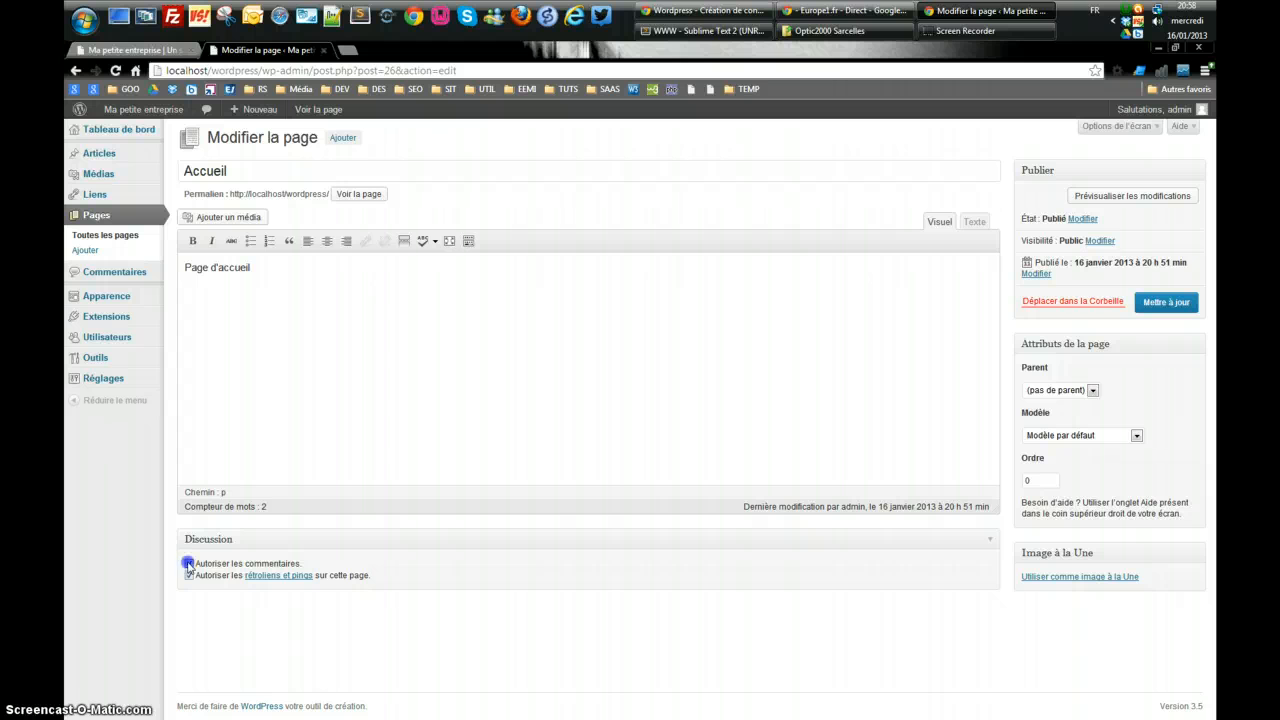
left_click(1156, 303)
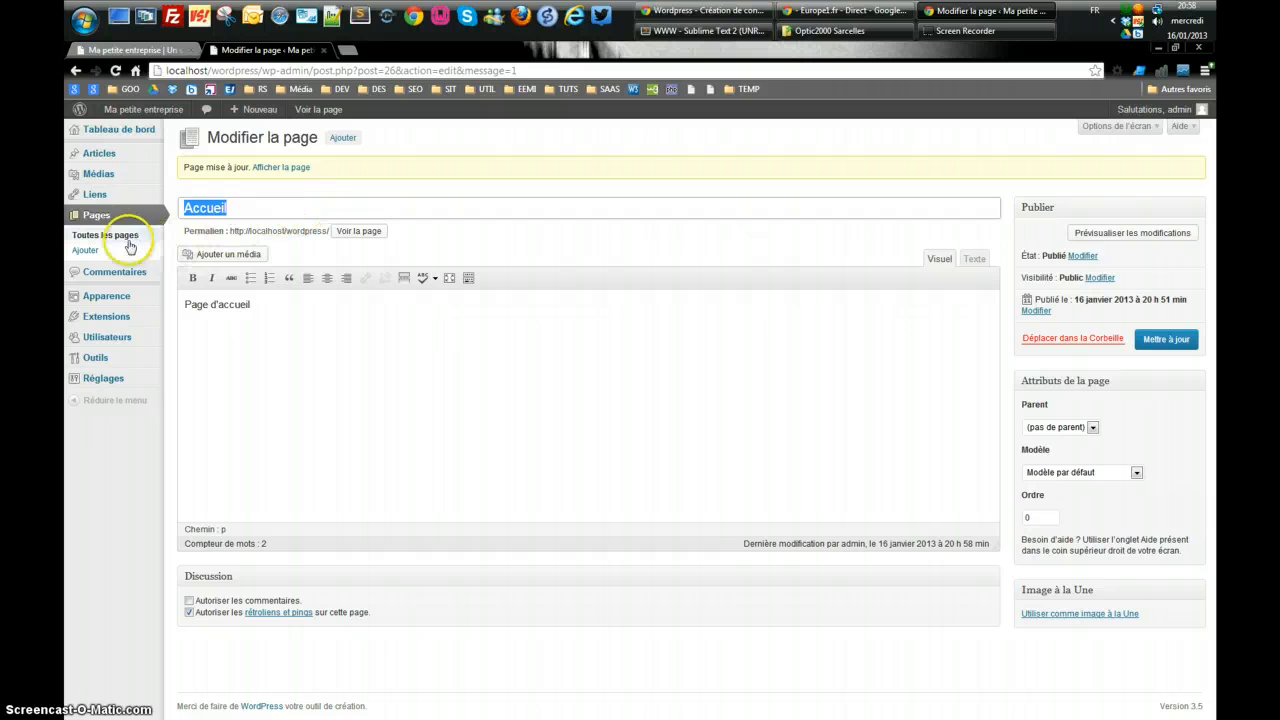
Create a custom navigation menu named "Principal" and add all the listed pages to it
left_click(160, 50)
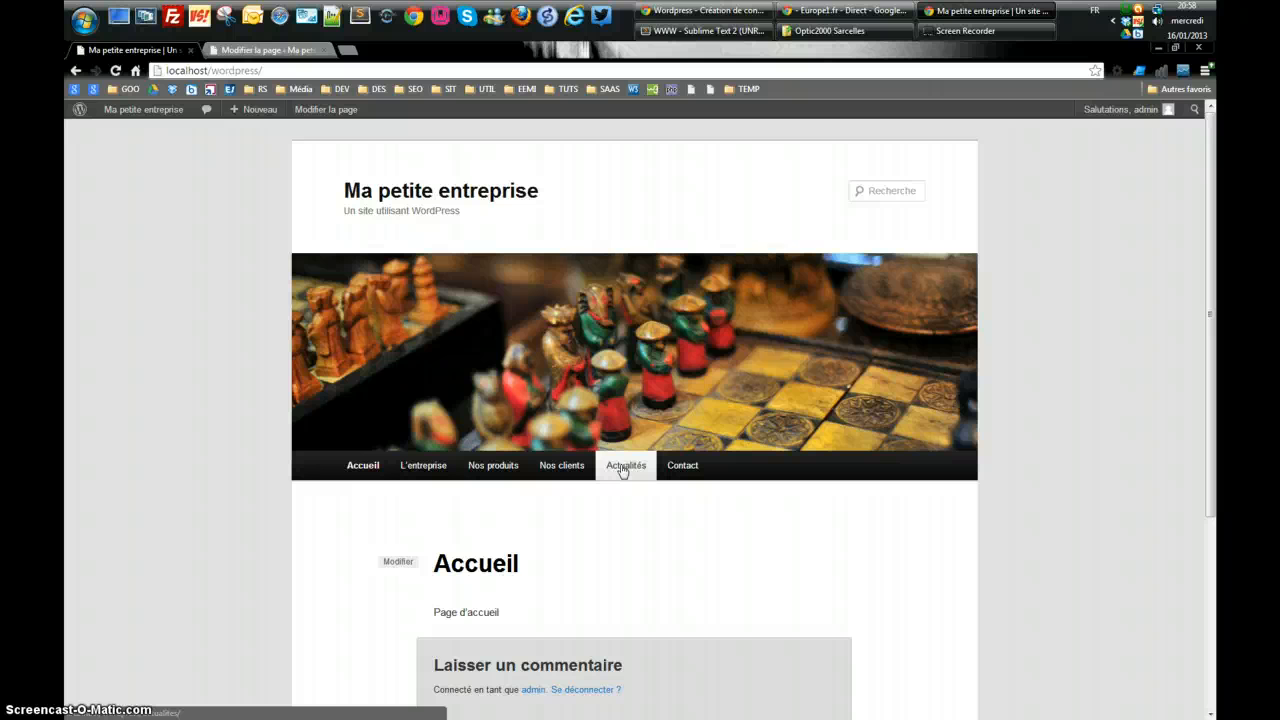
left_click(262, 50)
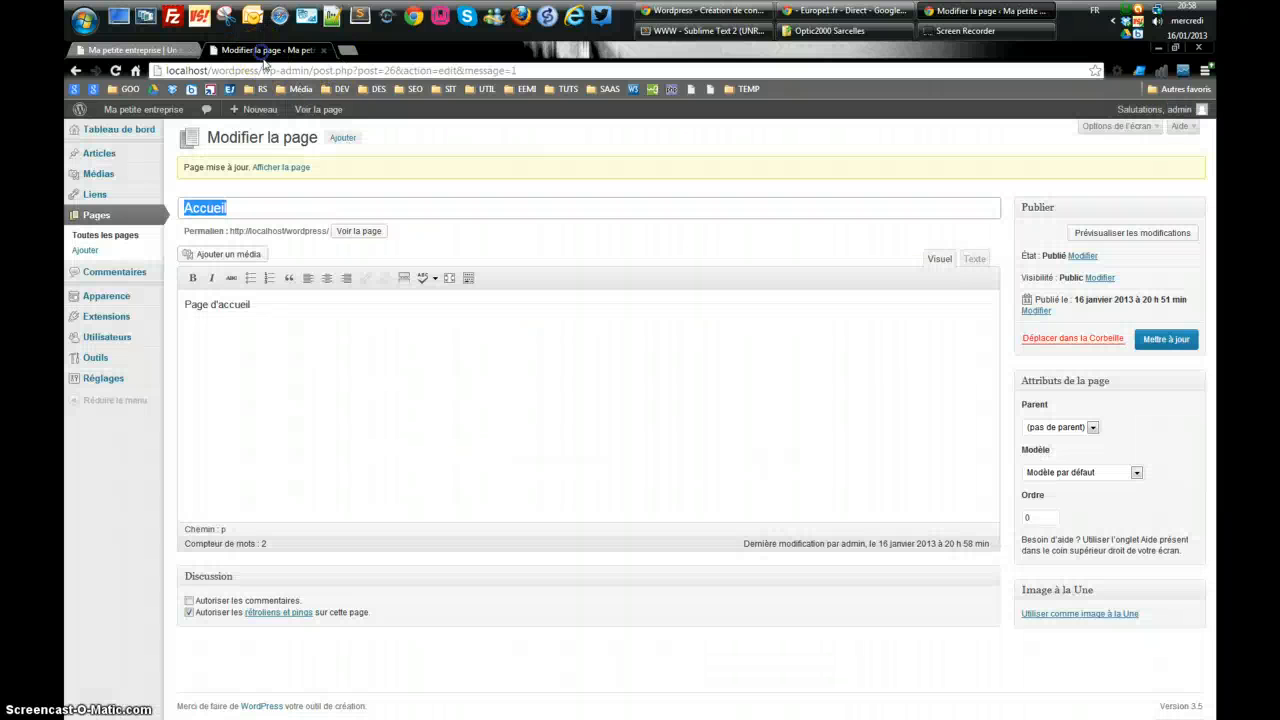
mouse_move(92, 296)
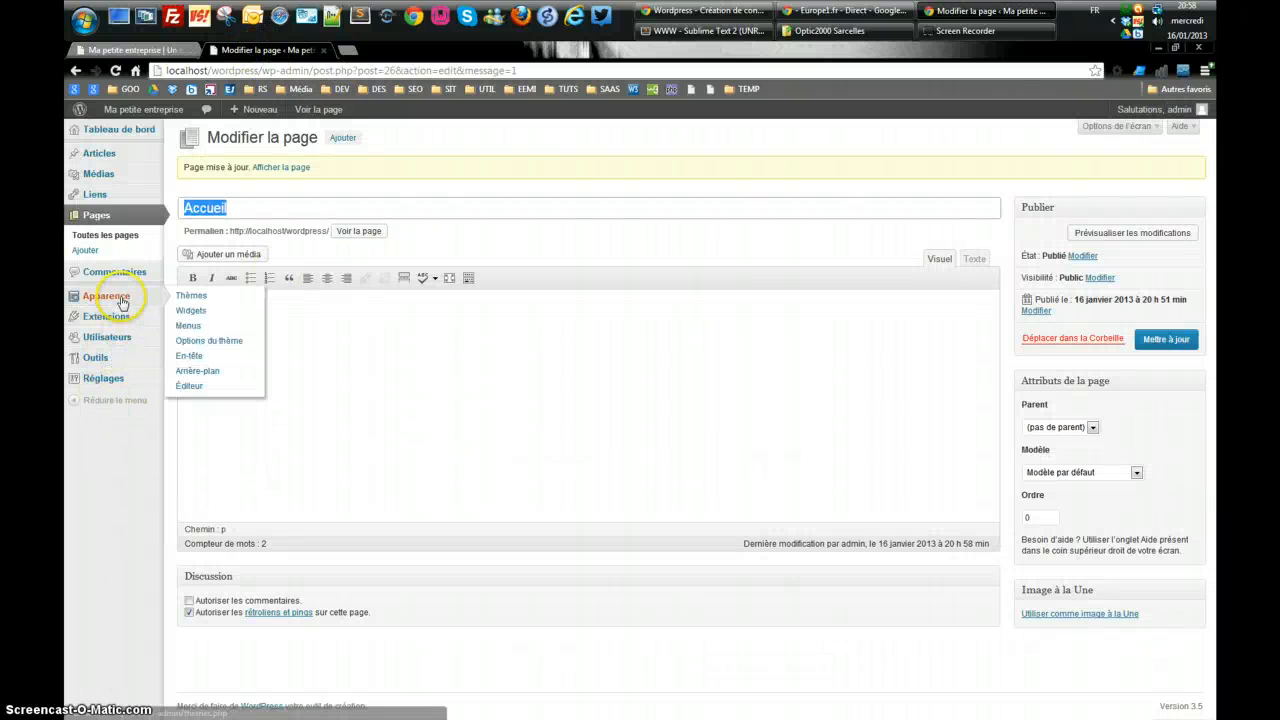
left_click(189, 326)
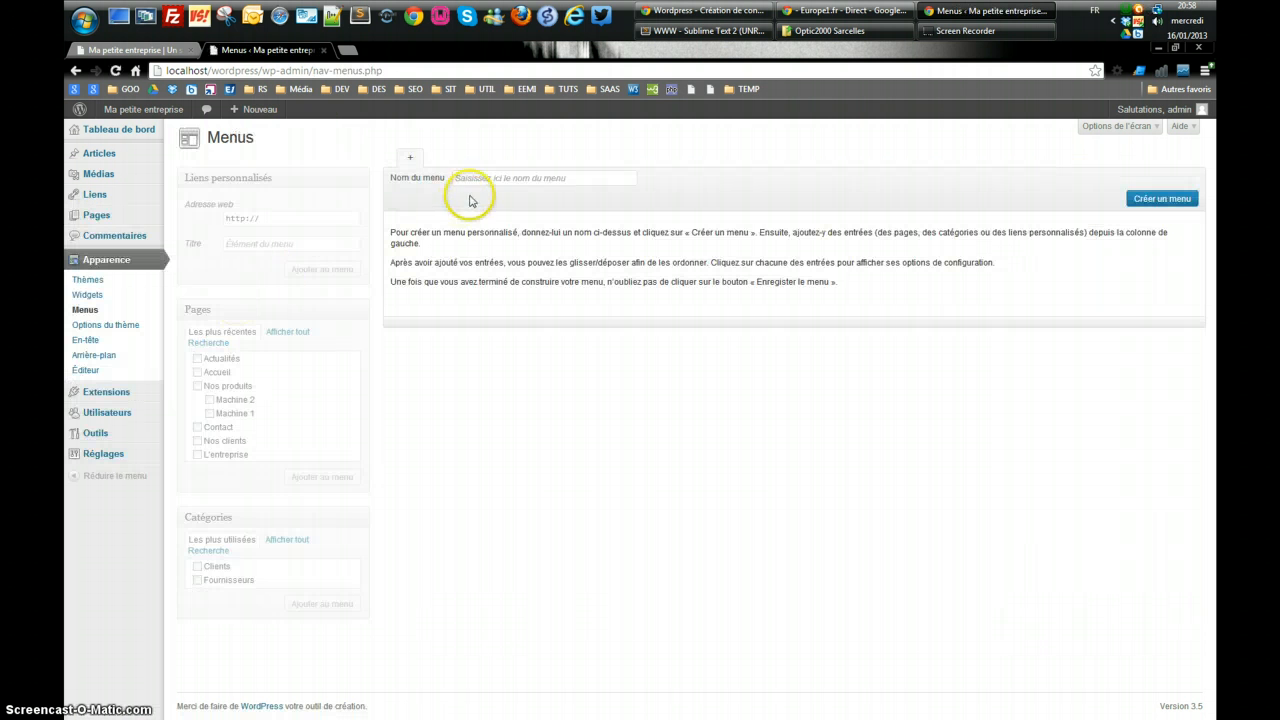
left_click(481, 178)
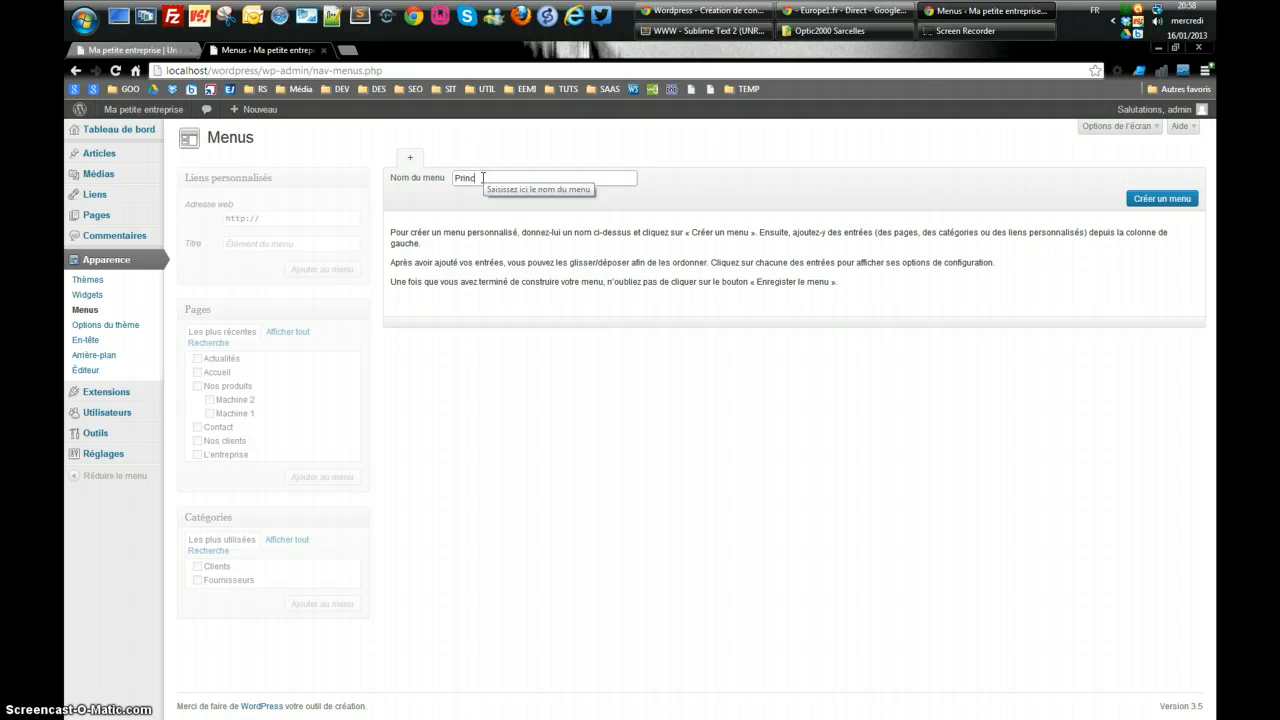
type("Principal")
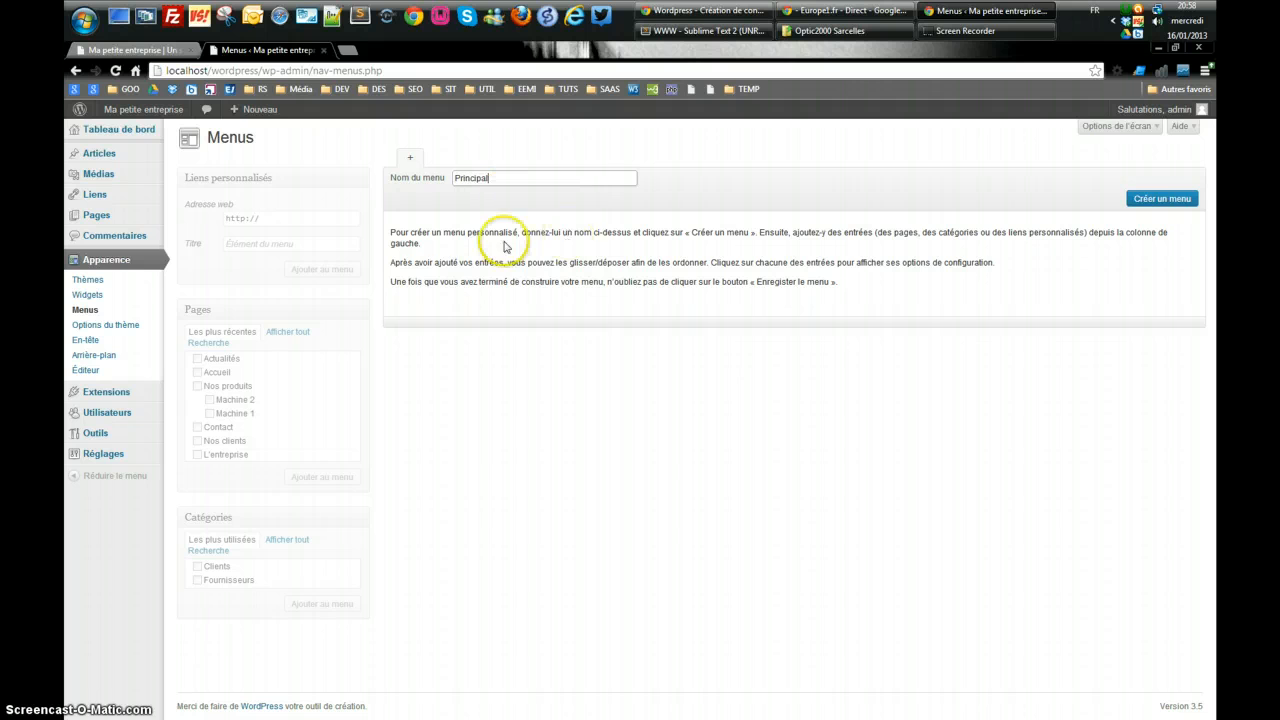
left_click(1150, 198)
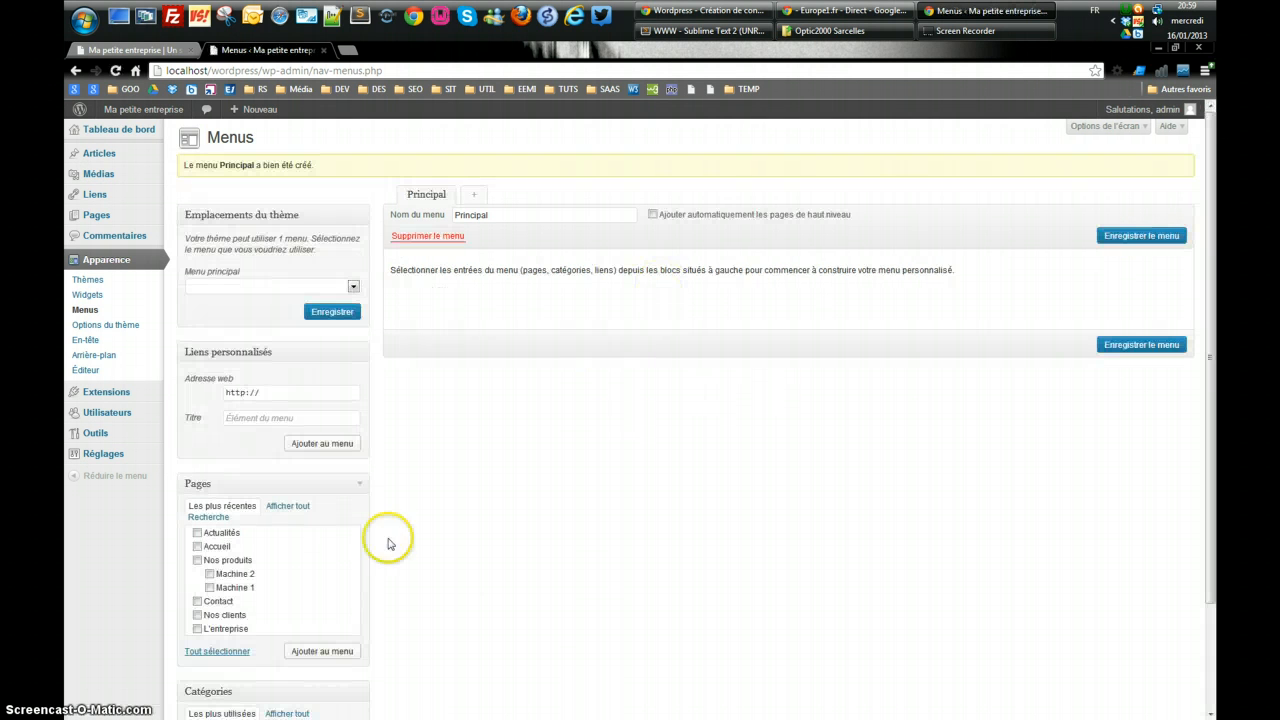
left_click(208, 651)
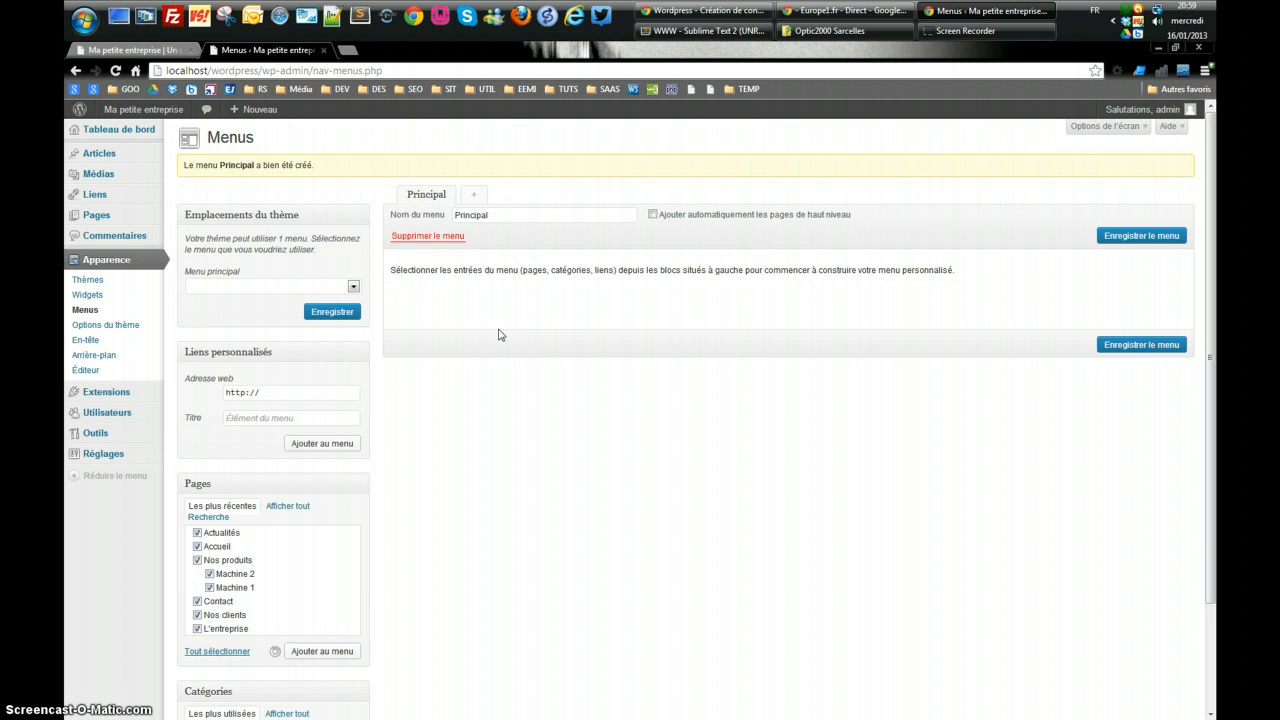
left_click(337, 651)
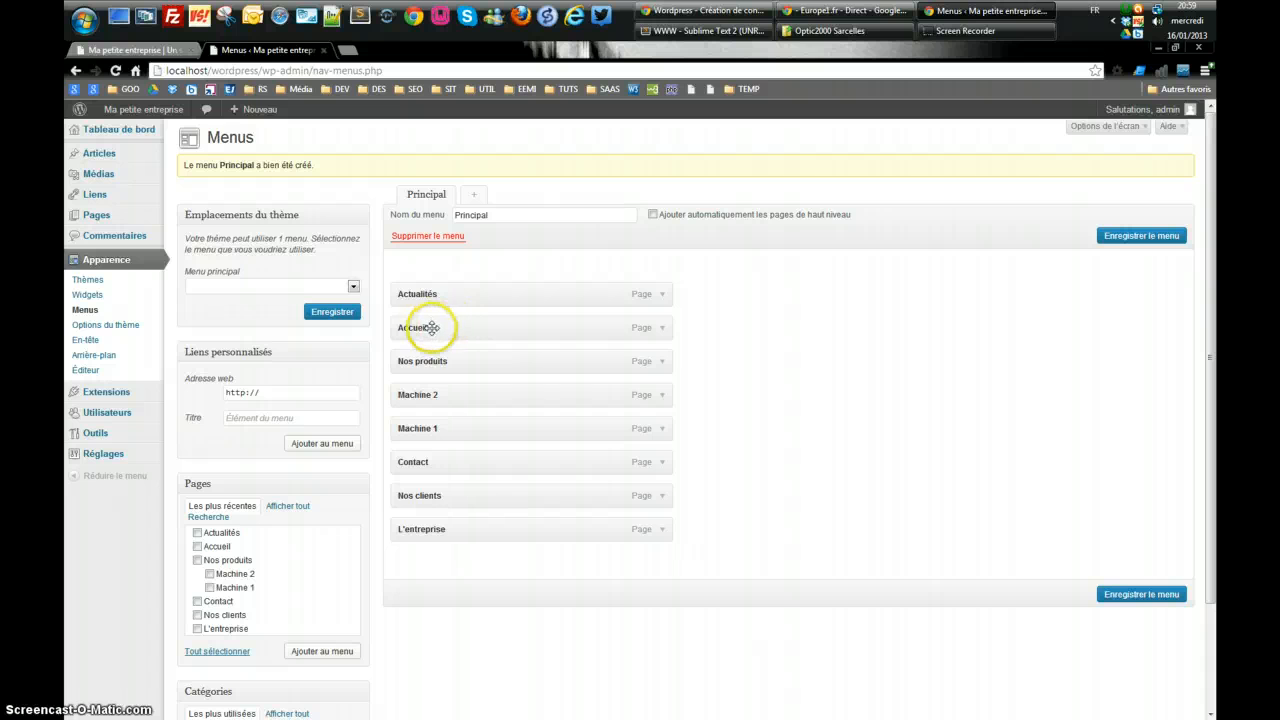
Order the menu as Accueil, L'entreprise, Nos produits, Nos clients, Actualités, Contact, nesting Machine 2 and Machine 1 under Nos produits
left_click_drag(431, 327, 432, 293)
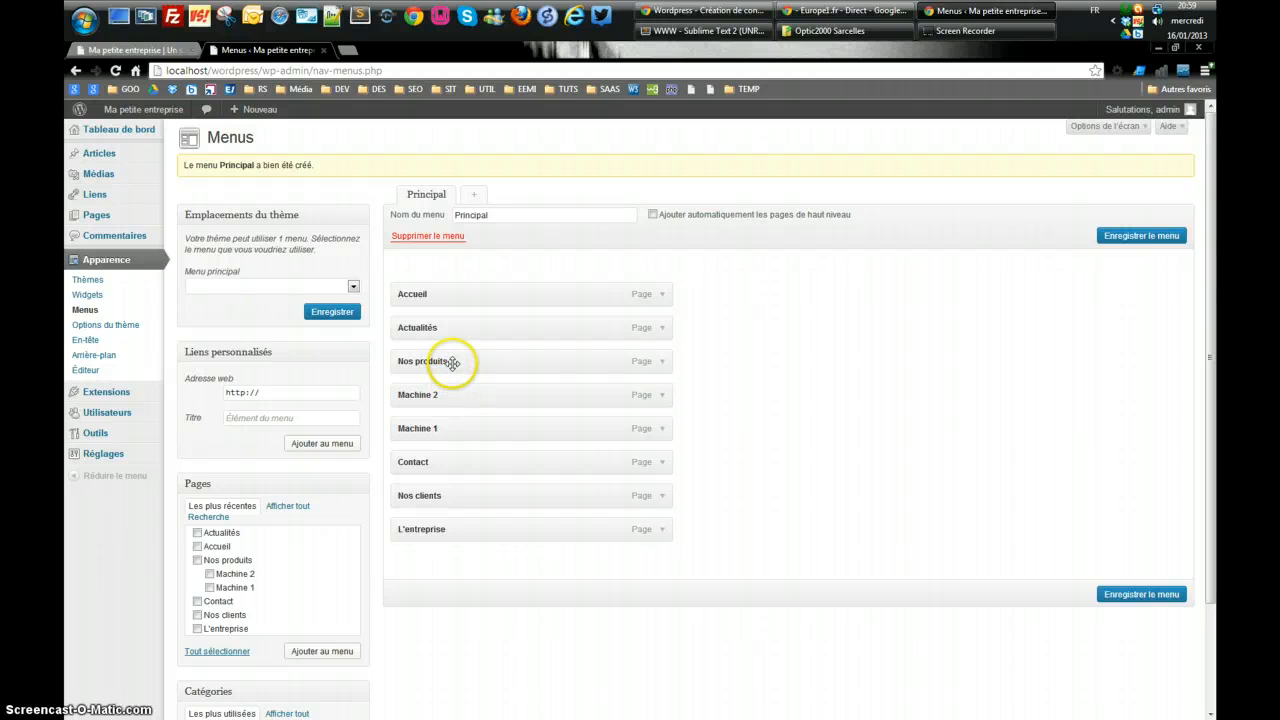
left_click_drag(460, 392, 484, 423)
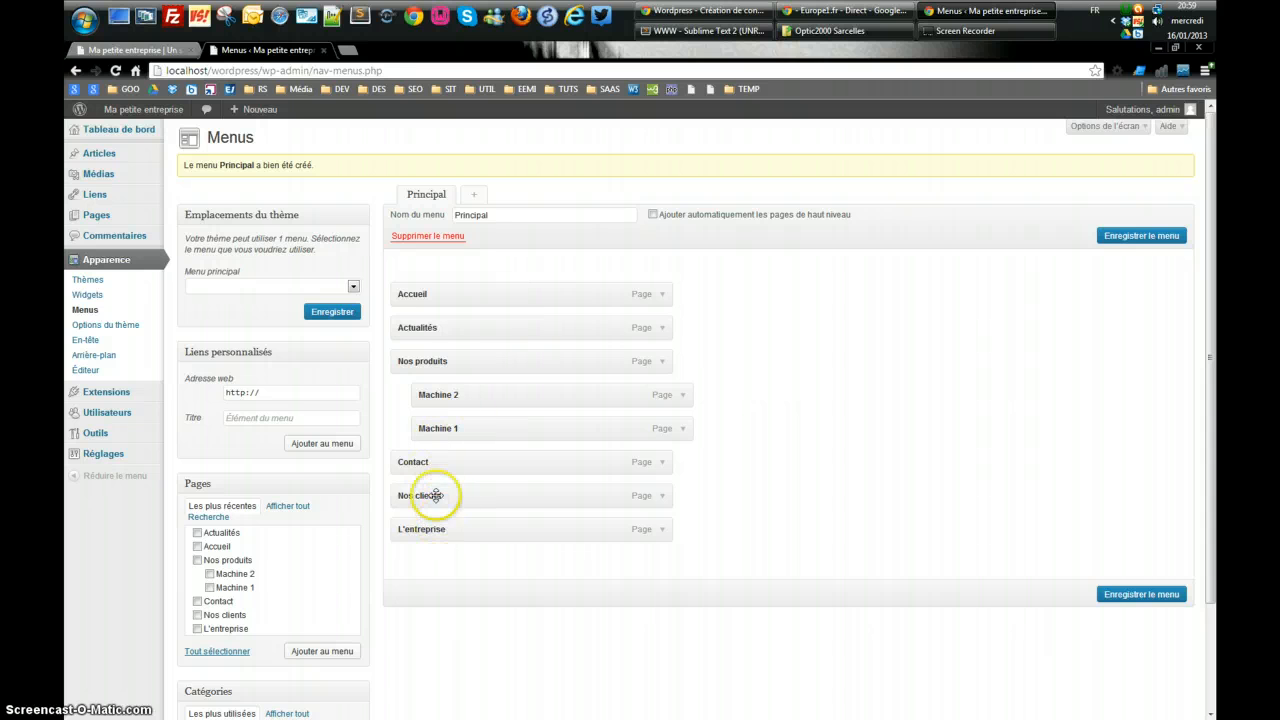
mouse_move(450, 460)
left_mouse_down()
mouse_move(449, 543)
mouse_move(443, 314)
mouse_move(446, 511)
mouse_move(426, 460)
mouse_move(428, 383)
mouse_move(421, 478)
mouse_move(425, 461)
left_mouse_up()
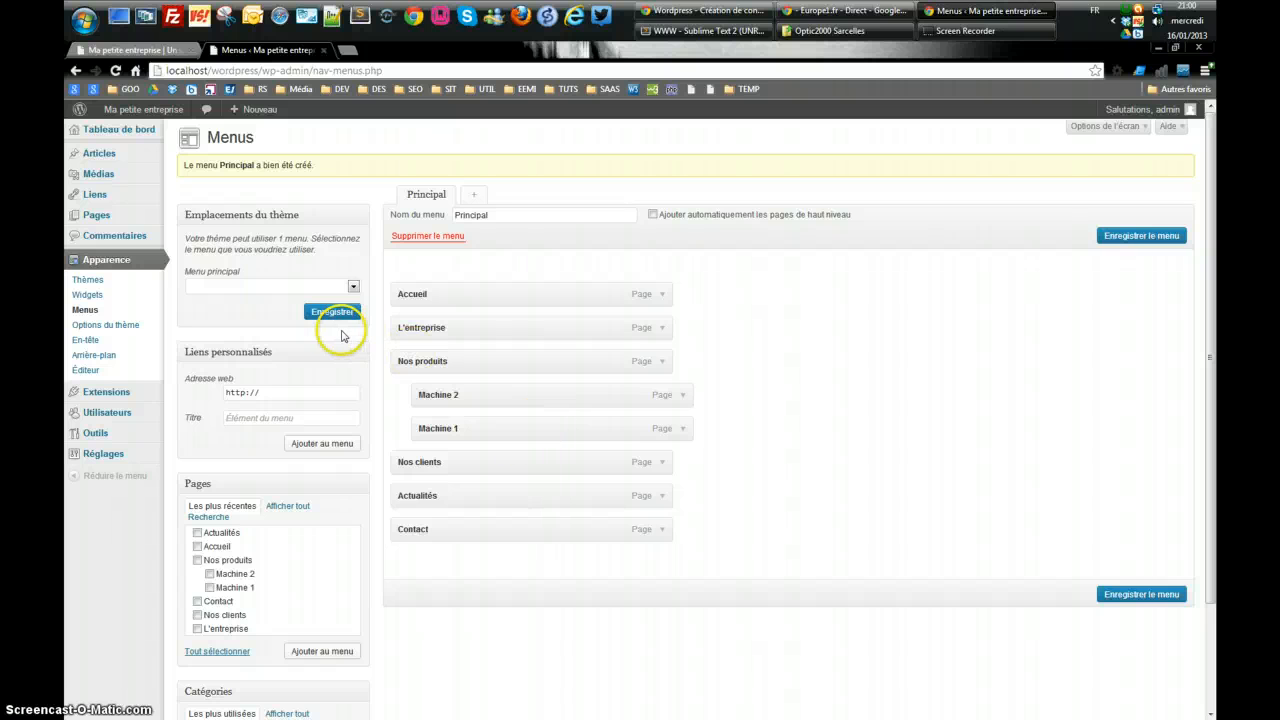
left_click(282, 394)
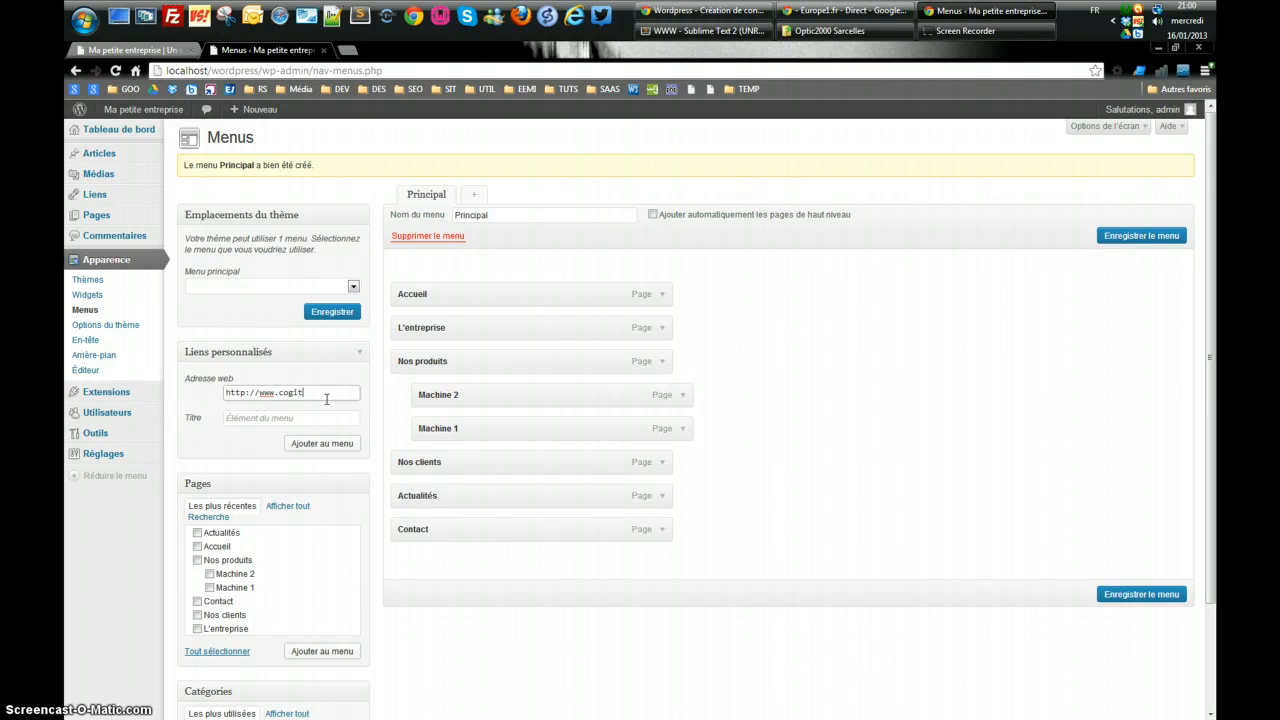
type("om")
key("Tab")
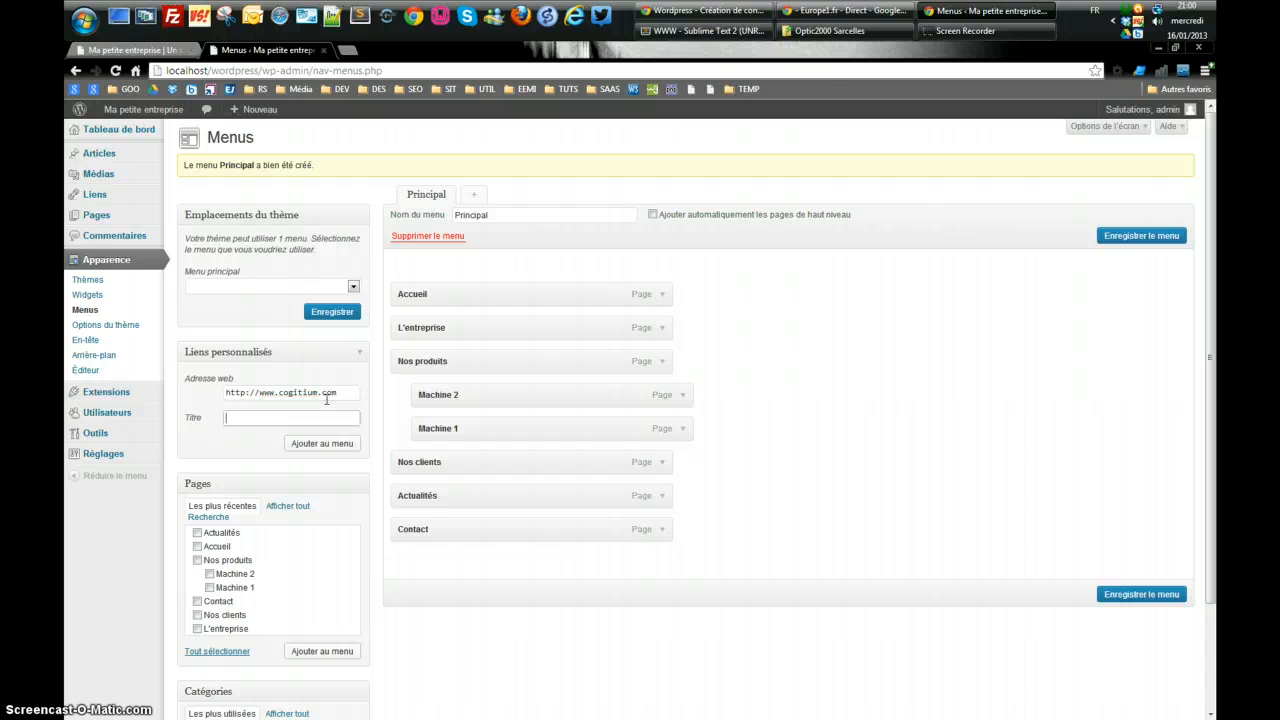
type("Partenaire")
left_click(301, 447)
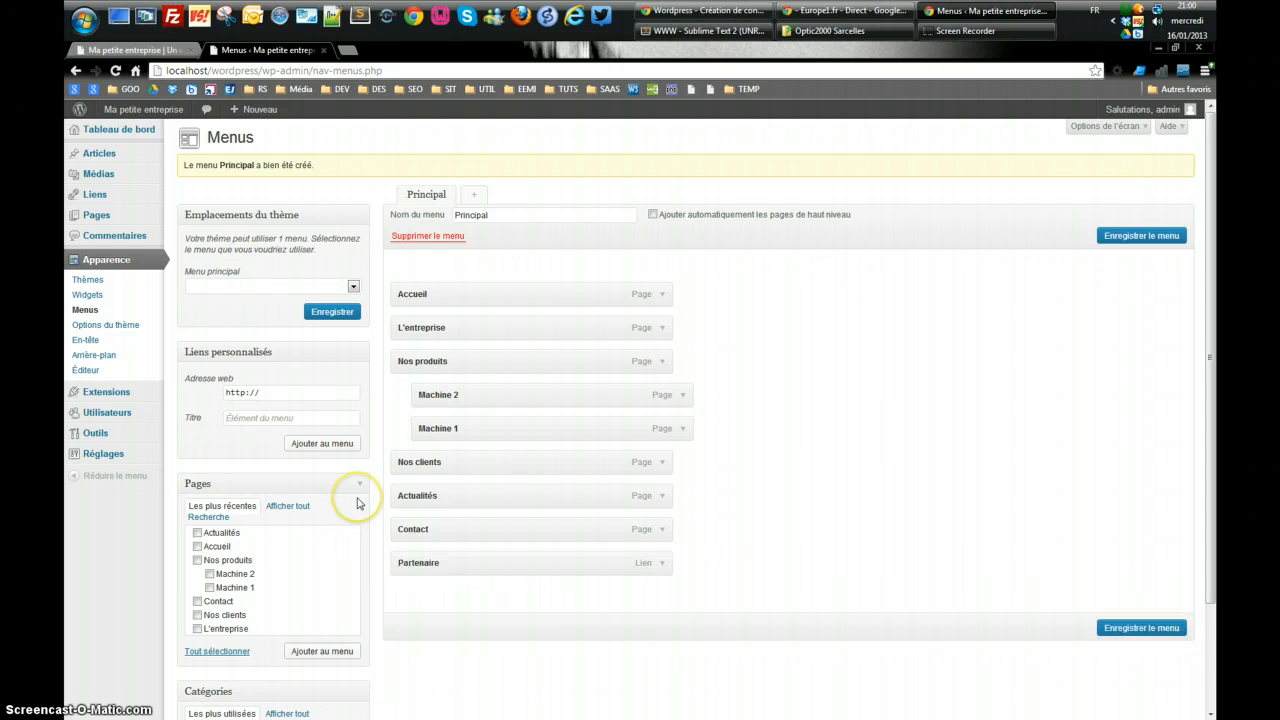
left_click_drag(420, 563, 450, 564)
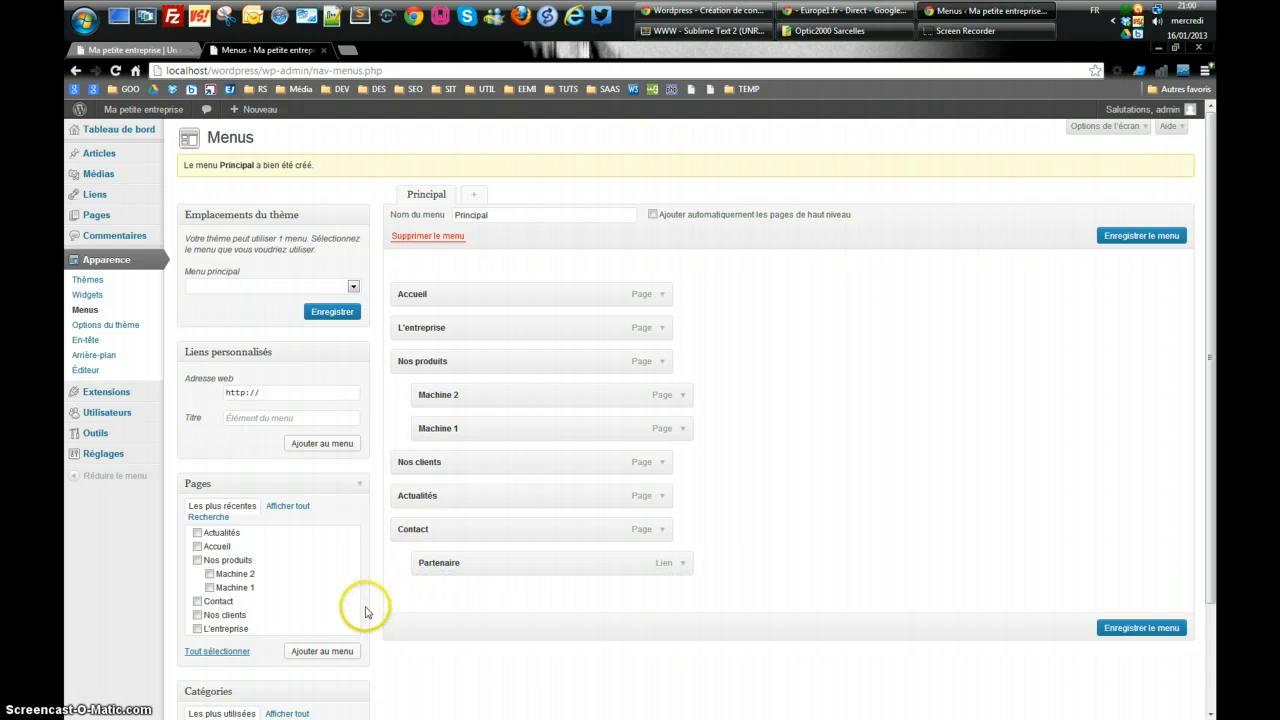
Add the Clients and Fournisseurs categories to the Principal menu
scroll(371, 655, "down", 3)
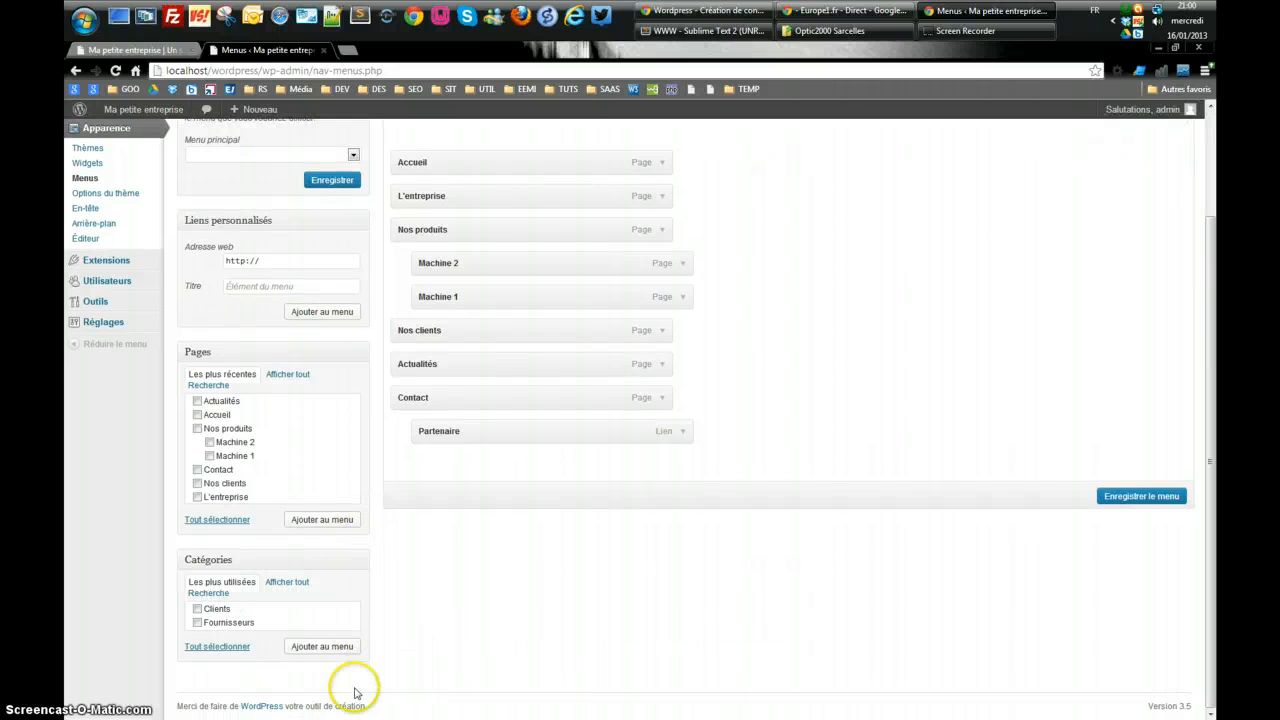
left_click(212, 650)
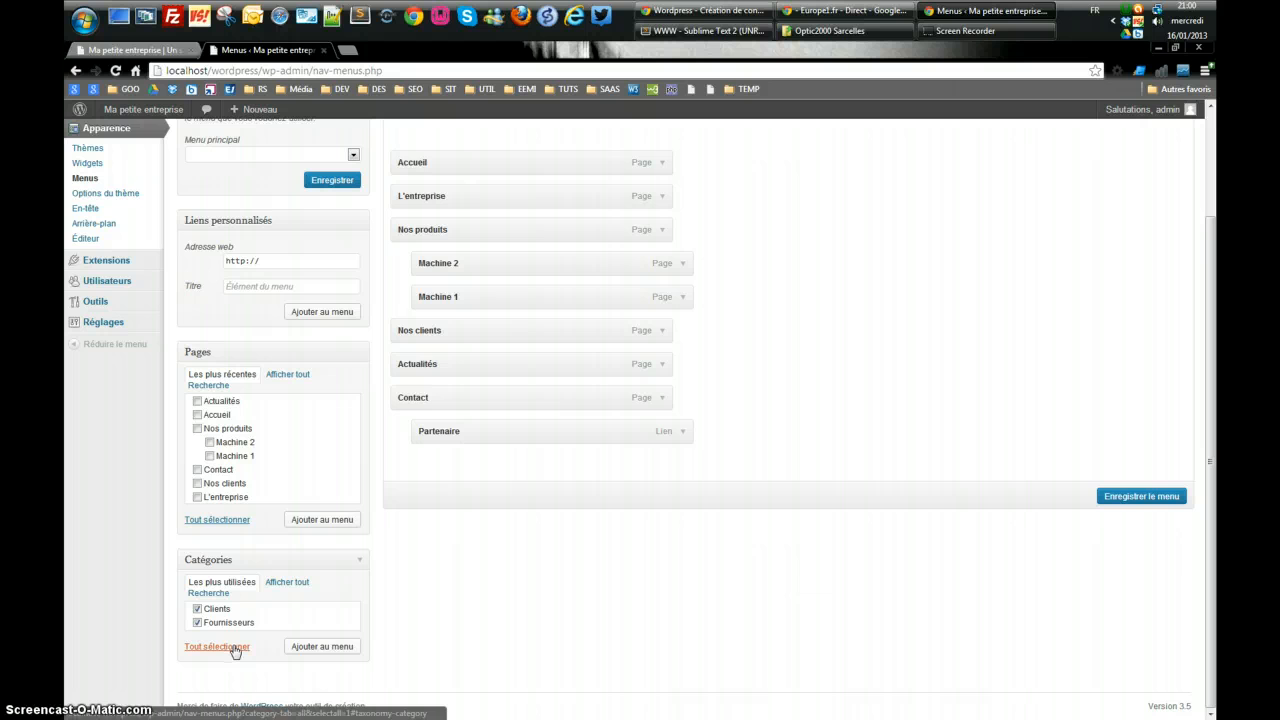
left_click(280, 582)
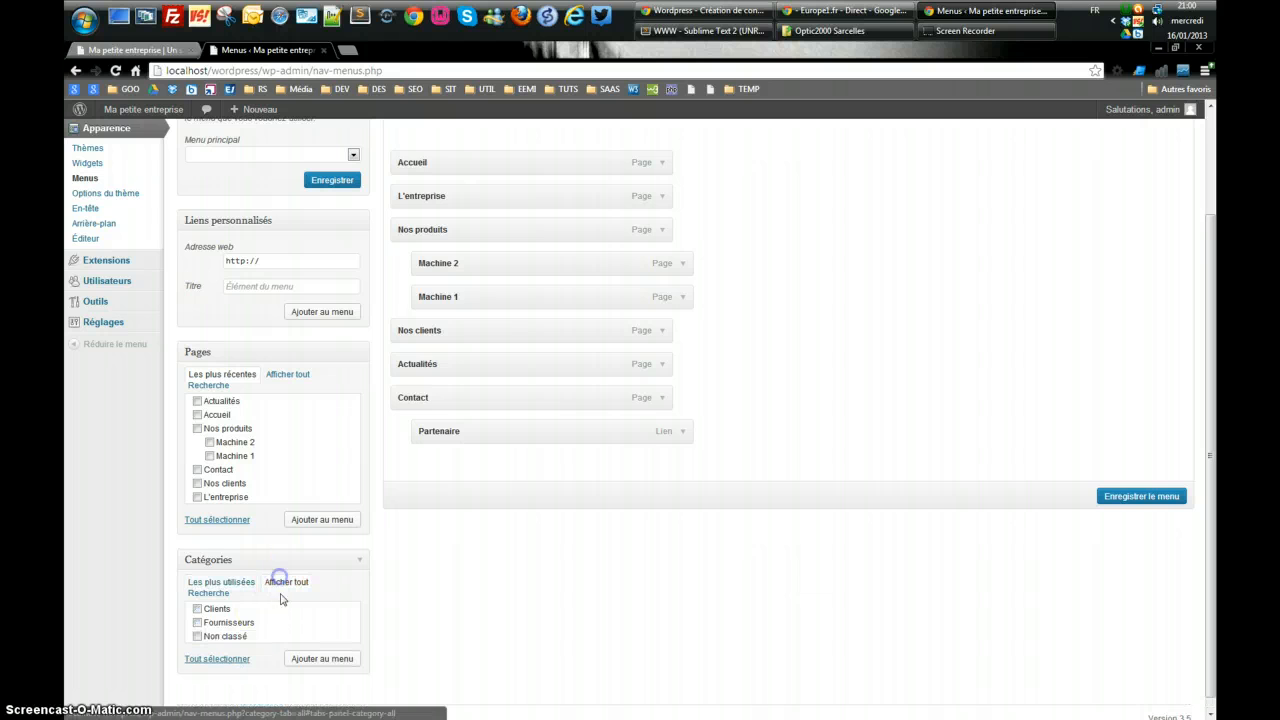
left_click(198, 610)
left_click(202, 623)
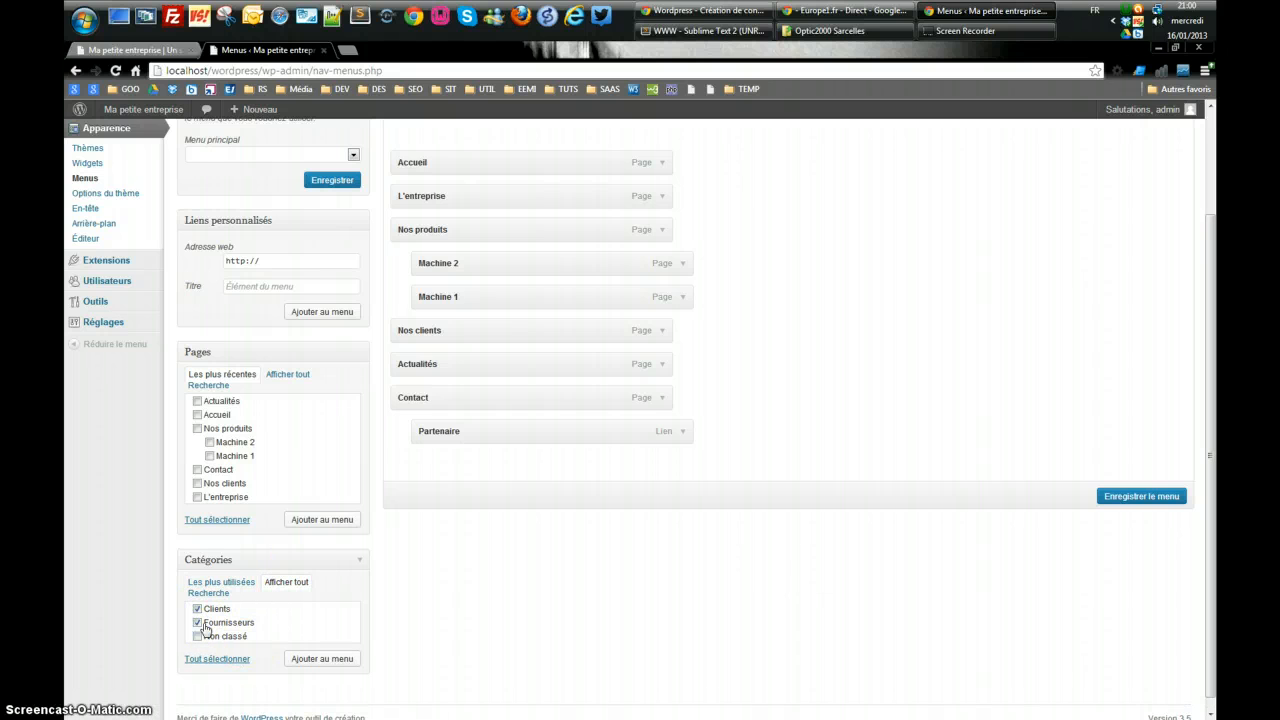
left_click(319, 668)
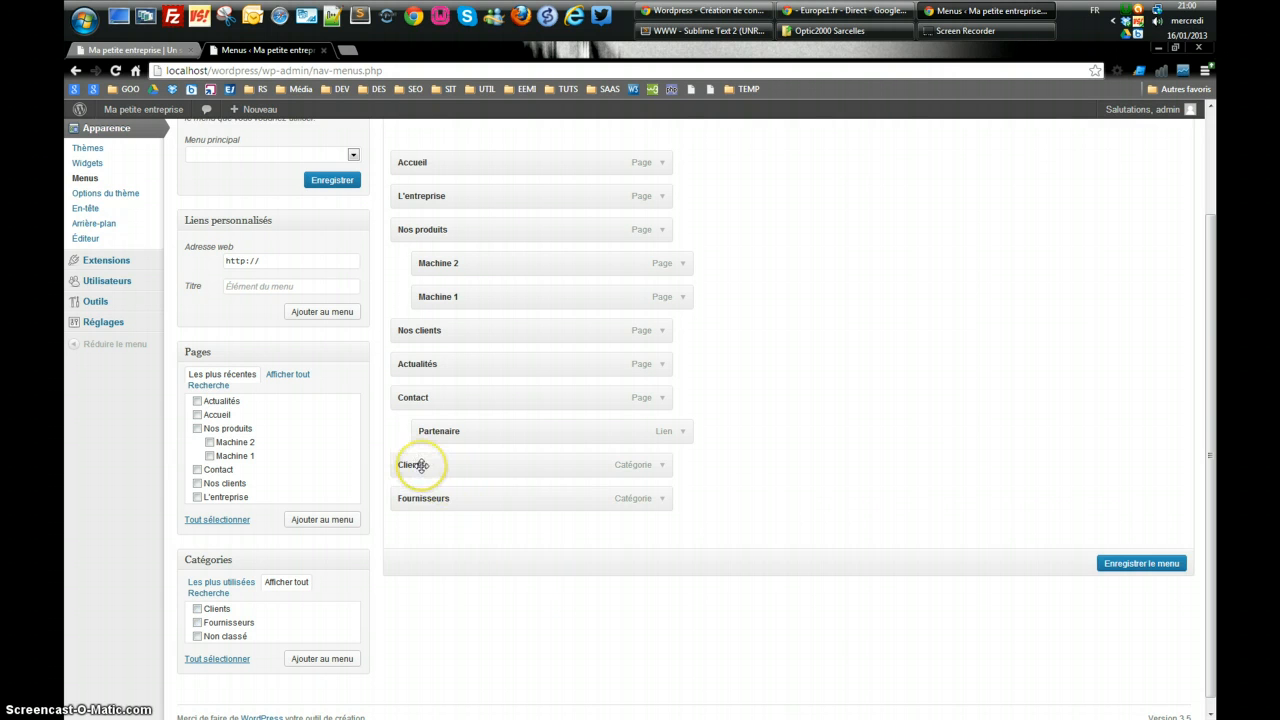
Nest the Clients and Fournisseurs categories under Actualités and save the menu
left_click_drag(420, 465, 450, 394)
left_click_drag(437, 500, 465, 426)
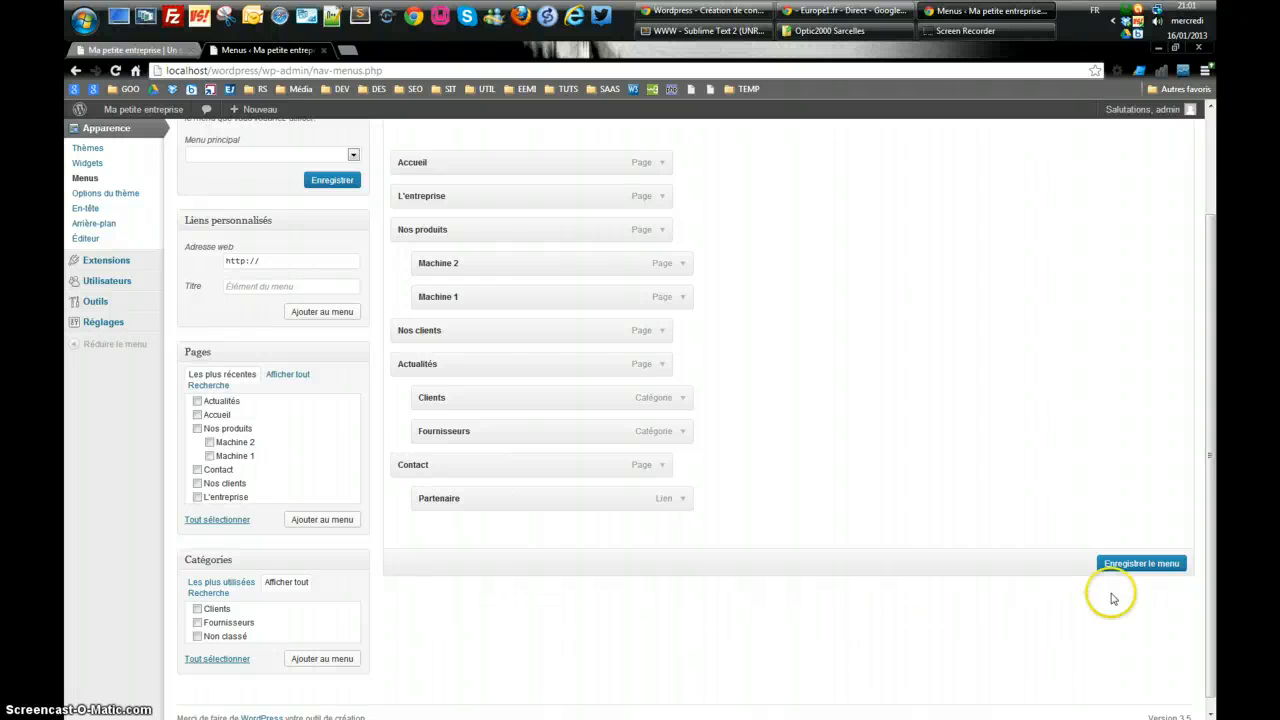
left_click(1140, 566)
left_click(918, 557)
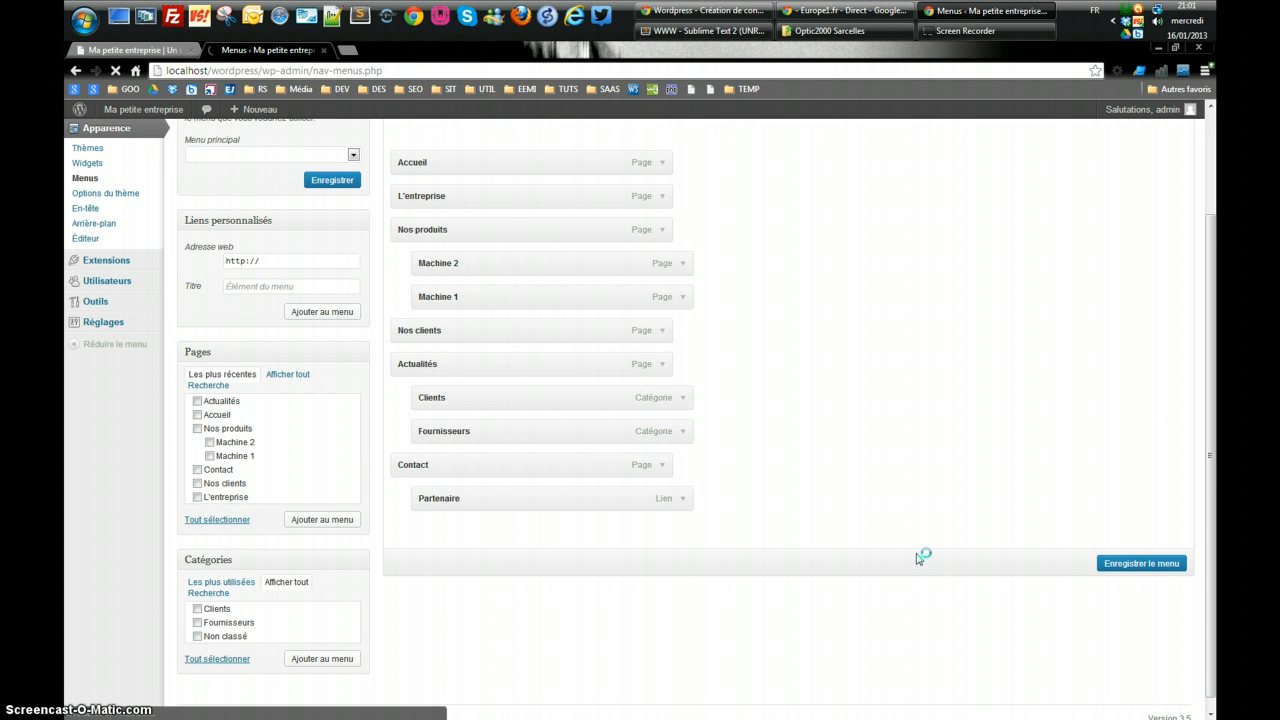
left_click(932, 541)
left_click(921, 538)
left_click(873, 476)
Reload the public site's home page and examine its navigation bar
left_click(262, 50)
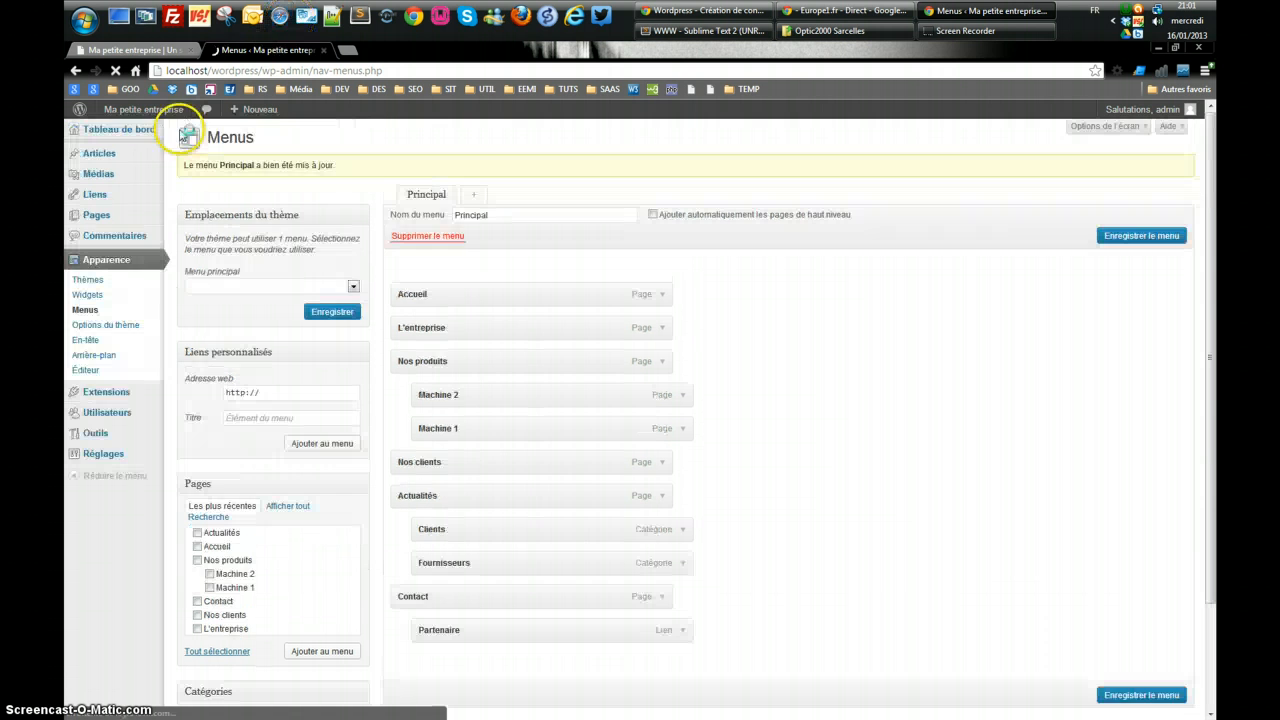
left_click(128, 56)
left_click(363, 193)
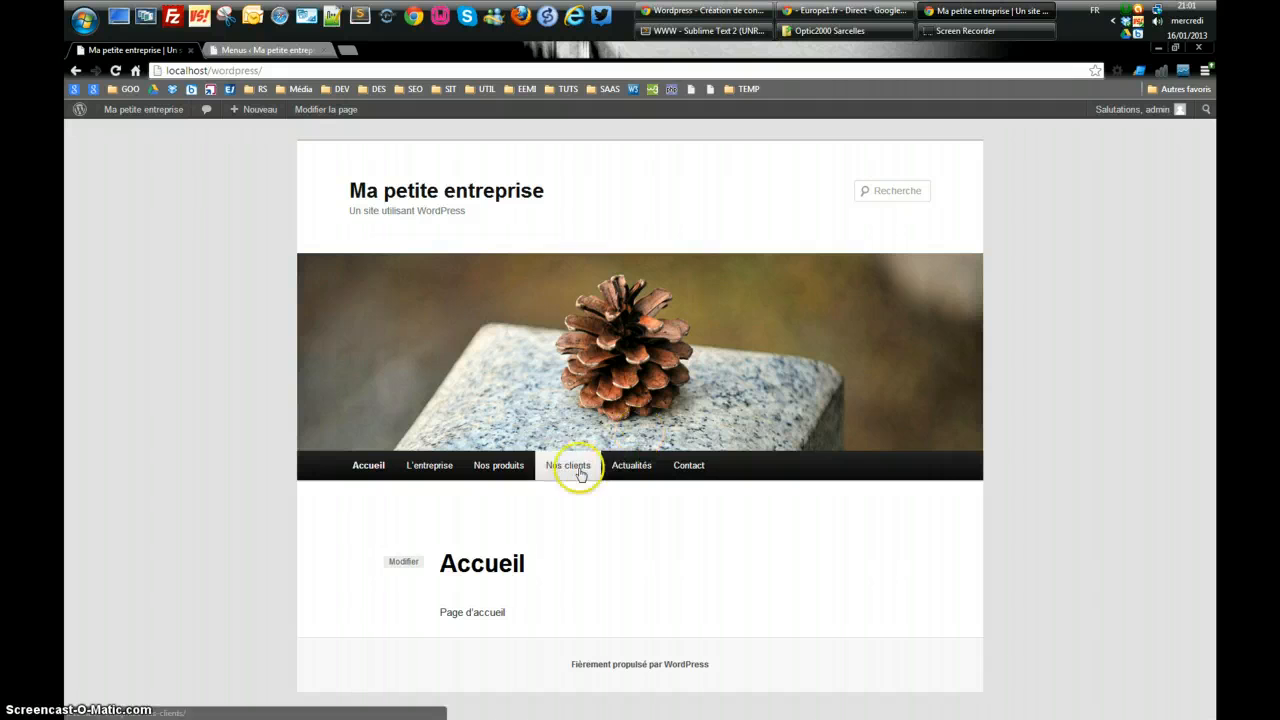
Assign the Principal menu to the theme's Menu principal location and save it
left_click(236, 50)
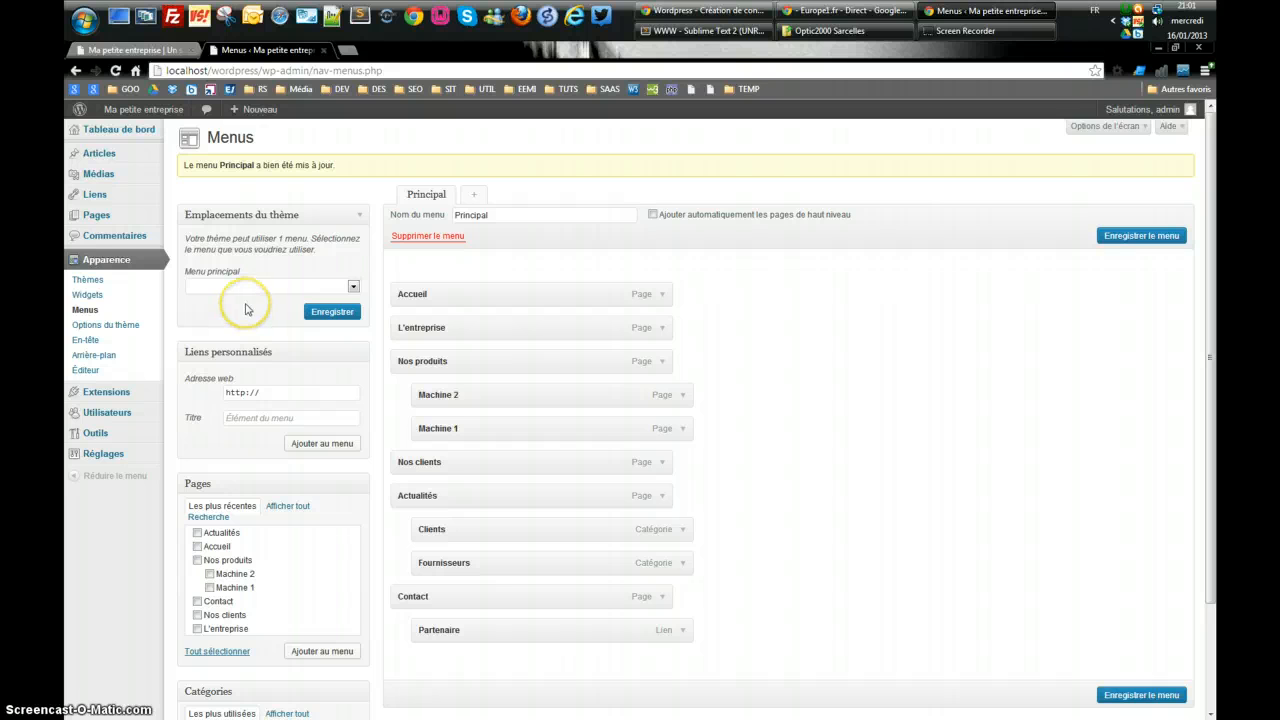
left_click(352, 287)
left_click(234, 311)
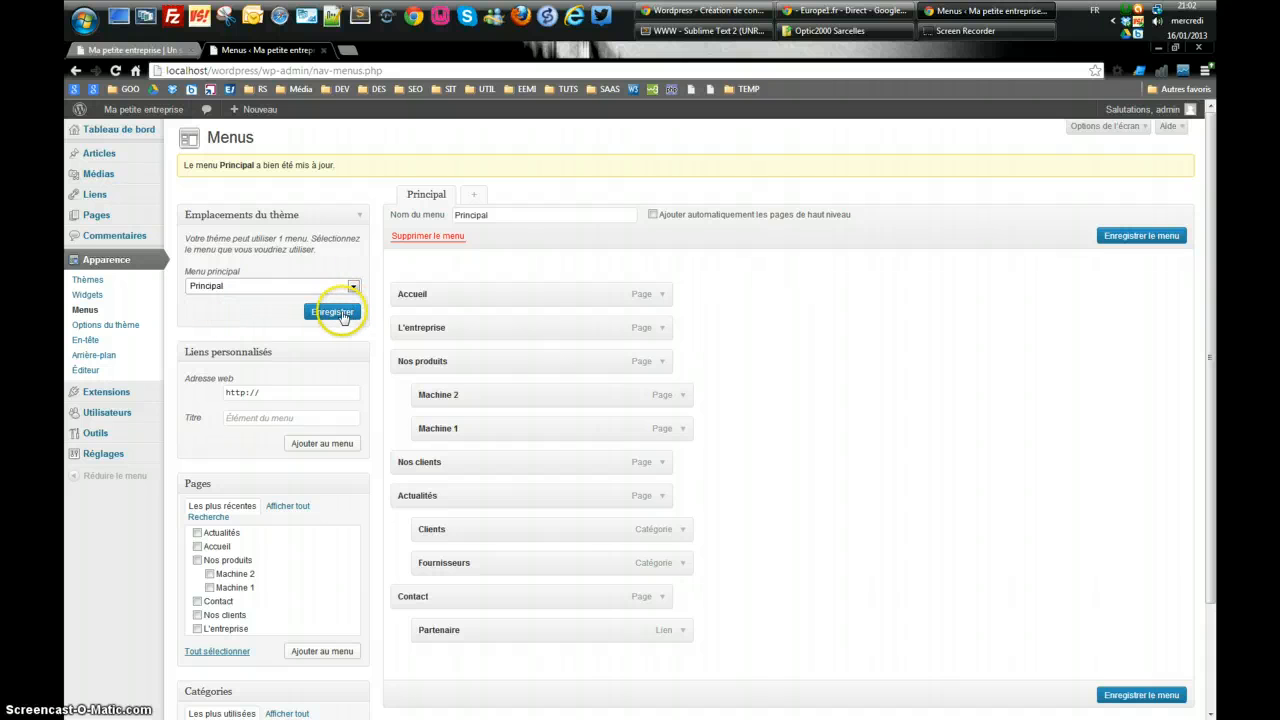
left_click(328, 313)
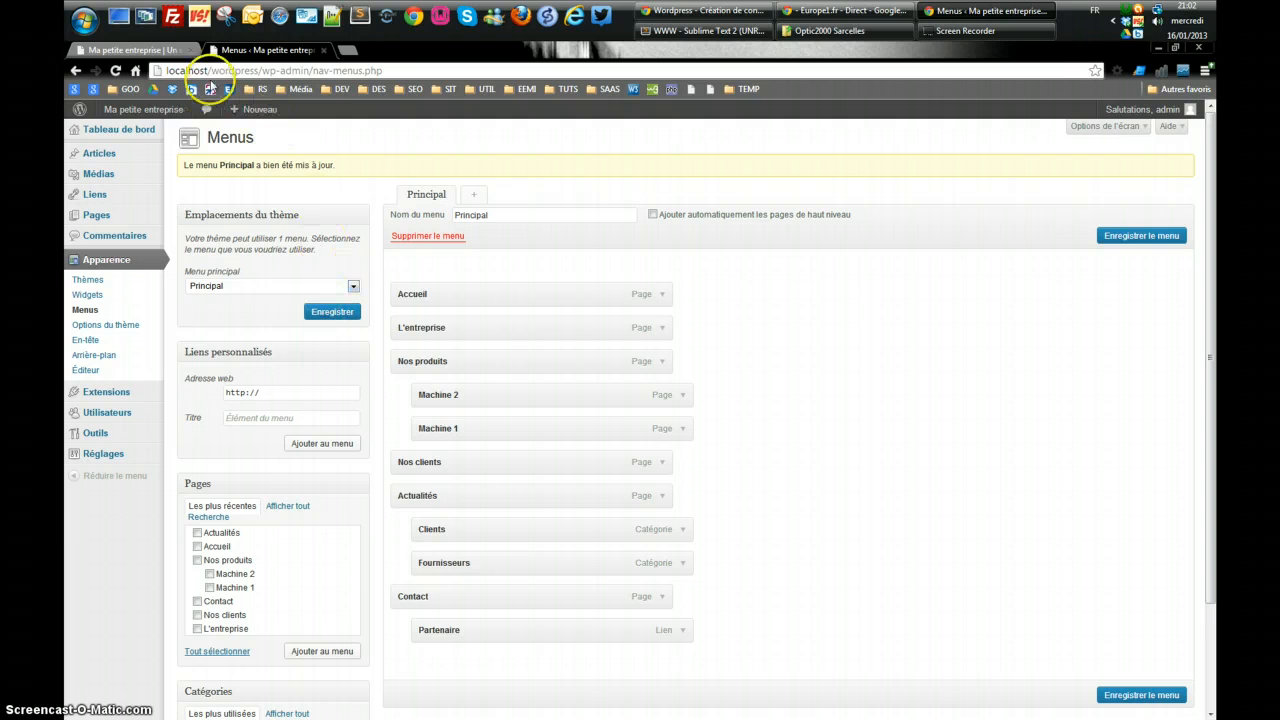
Reload the public home page, check the Actualités submenu and view the Actualités page's articles
left_click(166, 50)
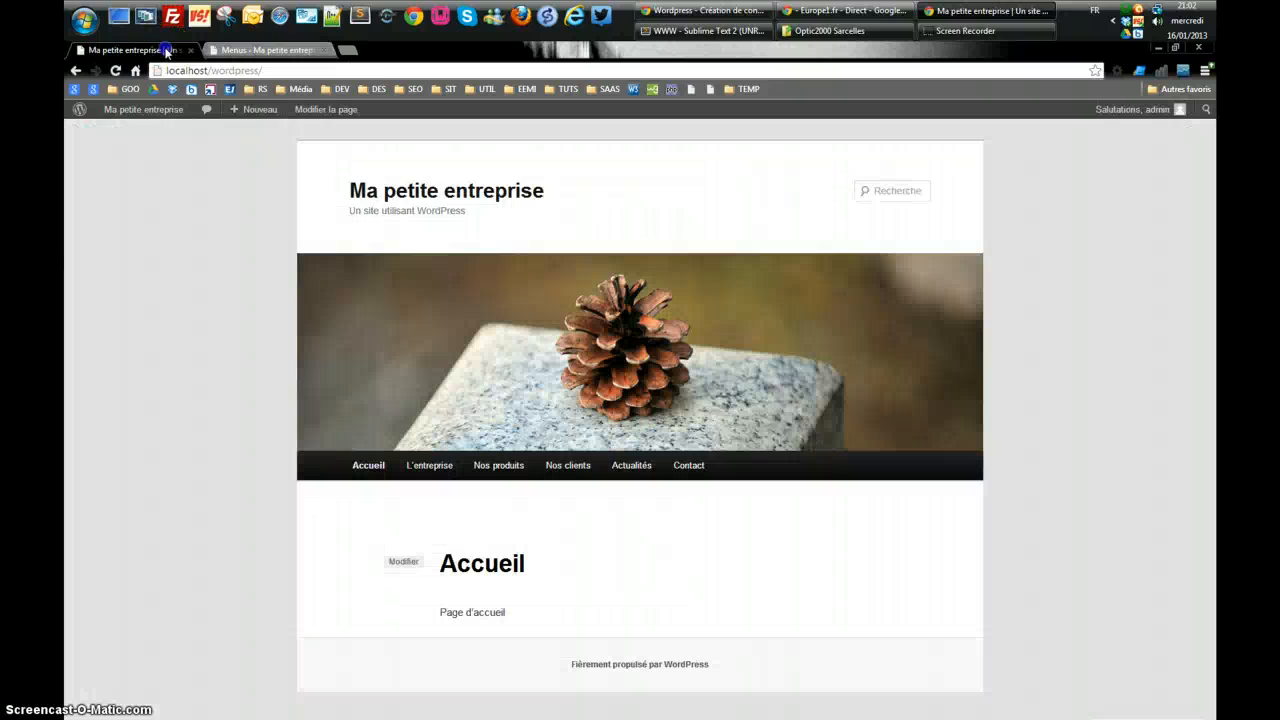
left_click(396, 201)
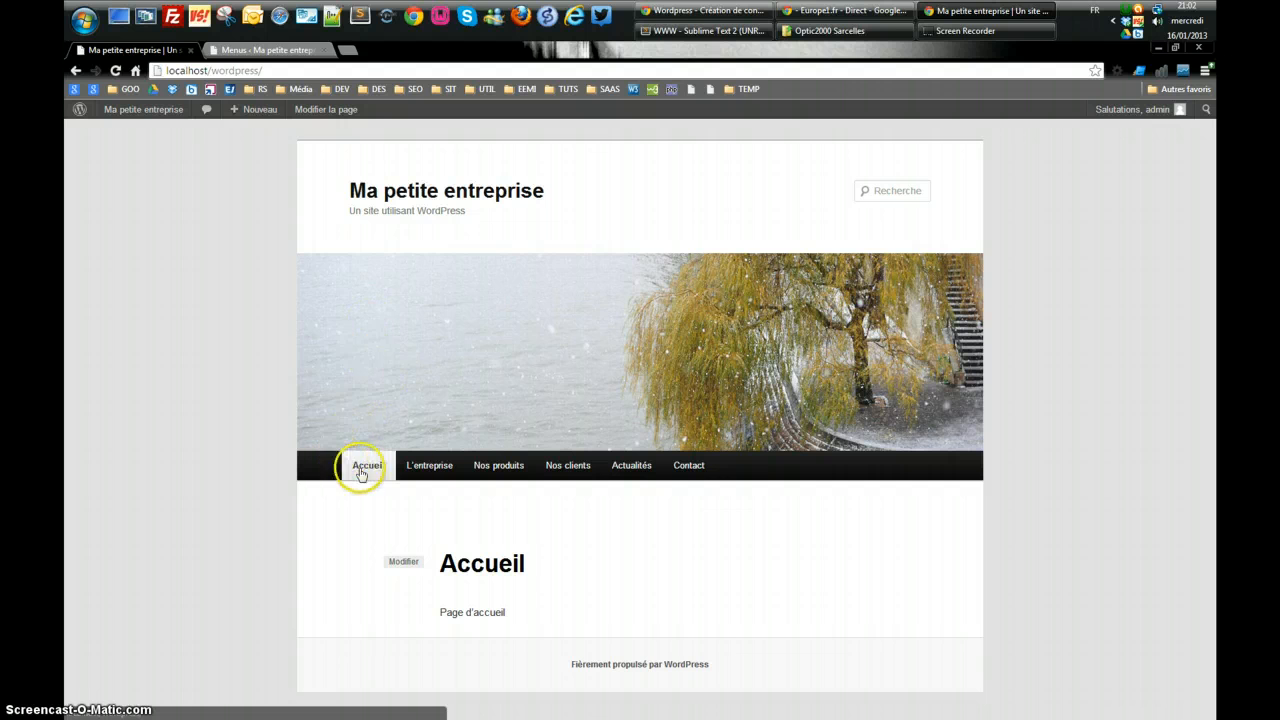
mouse_move(634, 476)
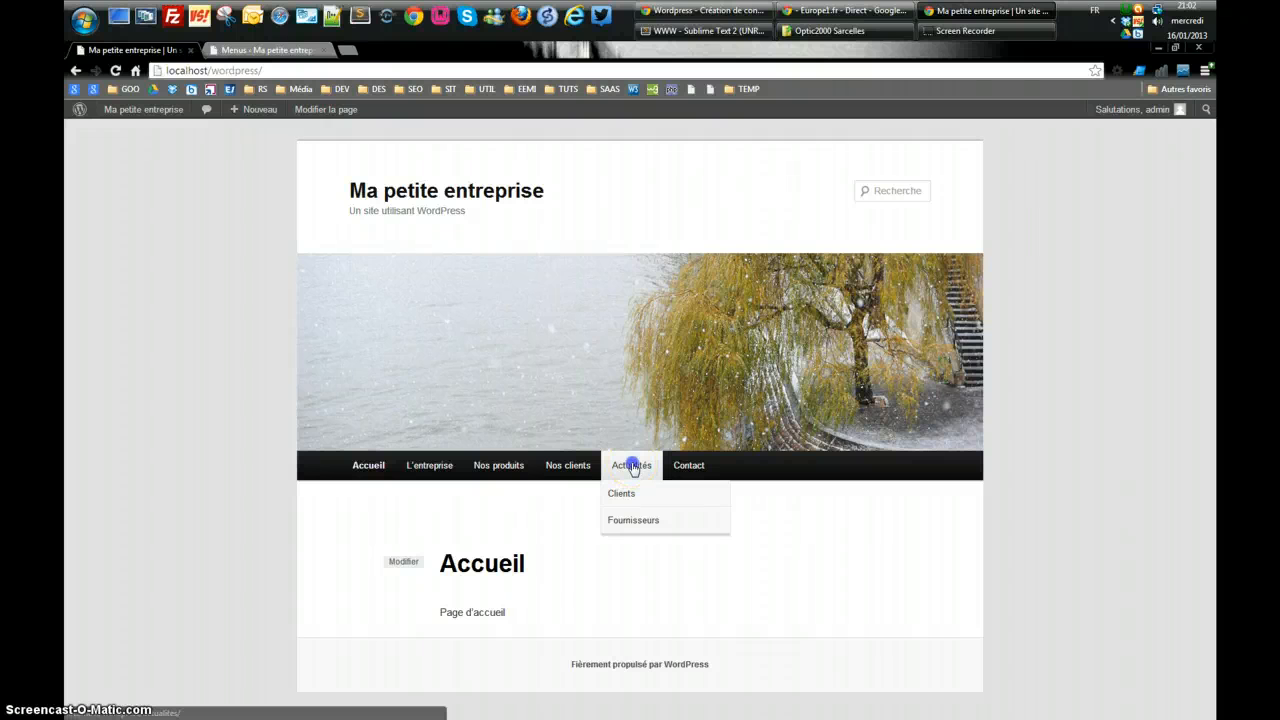
left_click(632, 469)
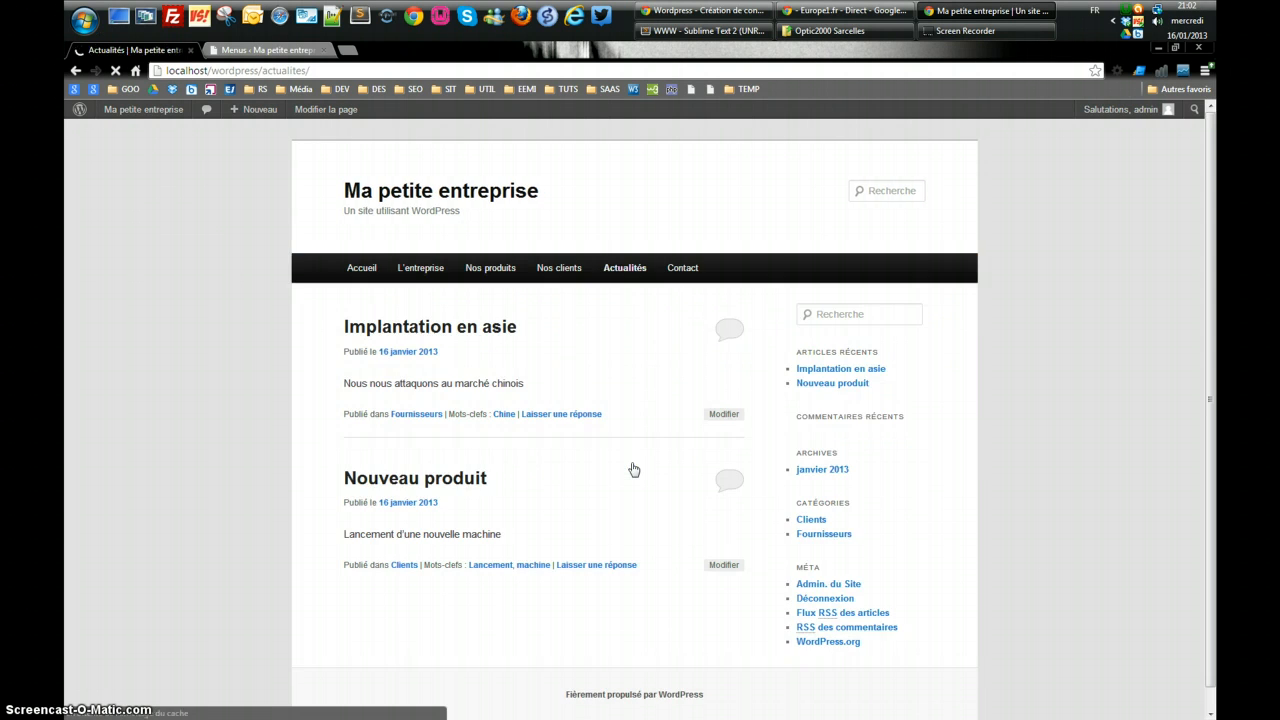
scroll(548, 534, "down", 1)
scroll(548, 532, "down", 1)
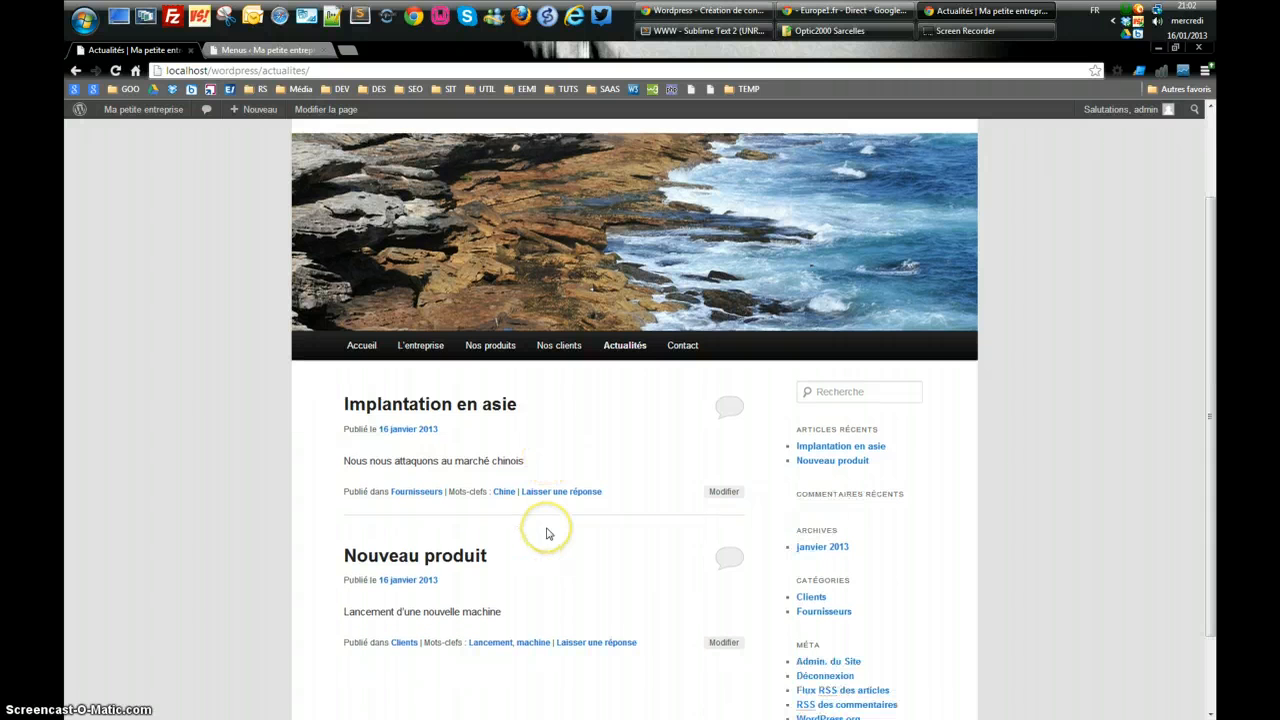
View the Clients and Fournisseurs category archives from the Actualités submenu, then return to the menu administration page
mouse_move(628, 348)
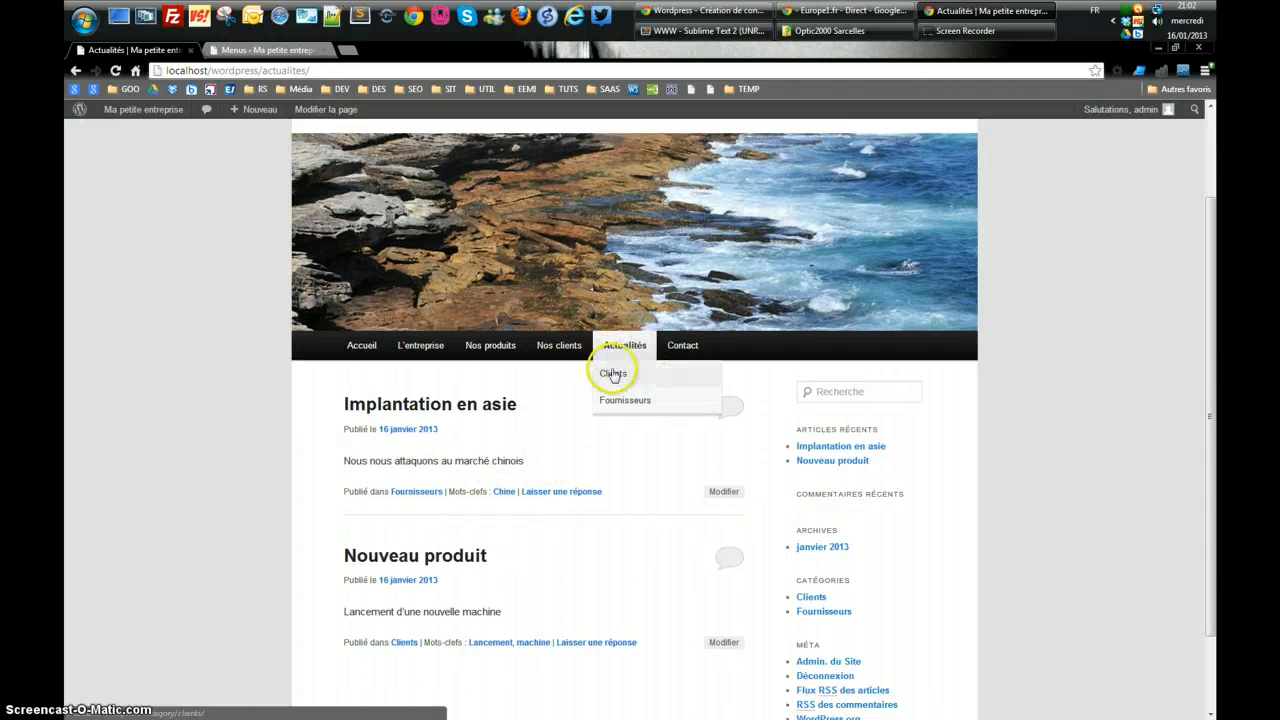
left_click(612, 374)
scroll(609, 423, "down", 4)
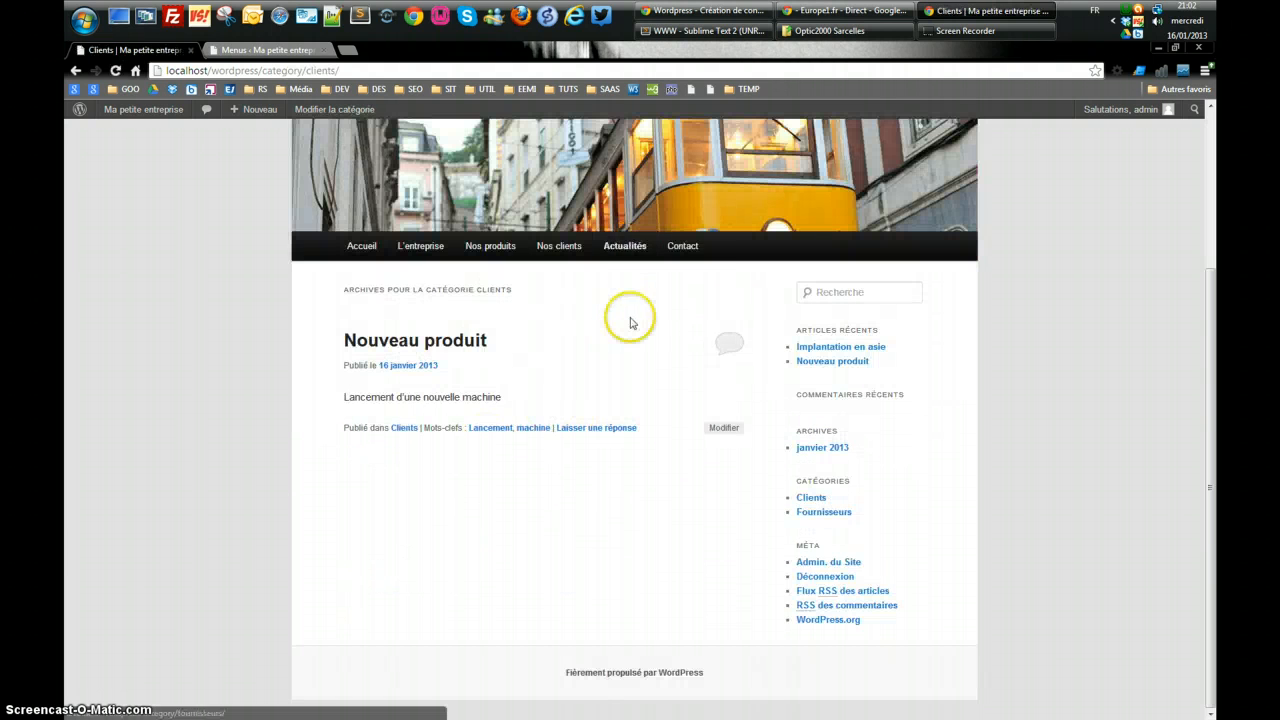
mouse_move(623, 250)
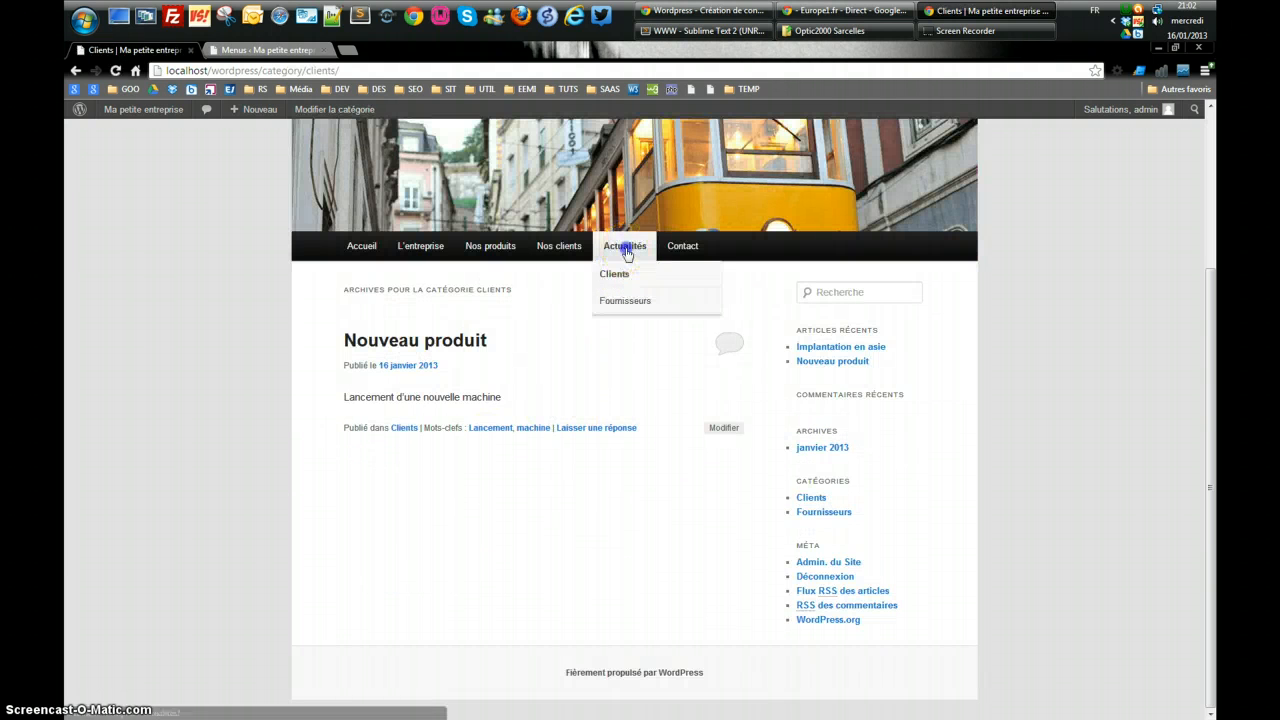
left_click(636, 298)
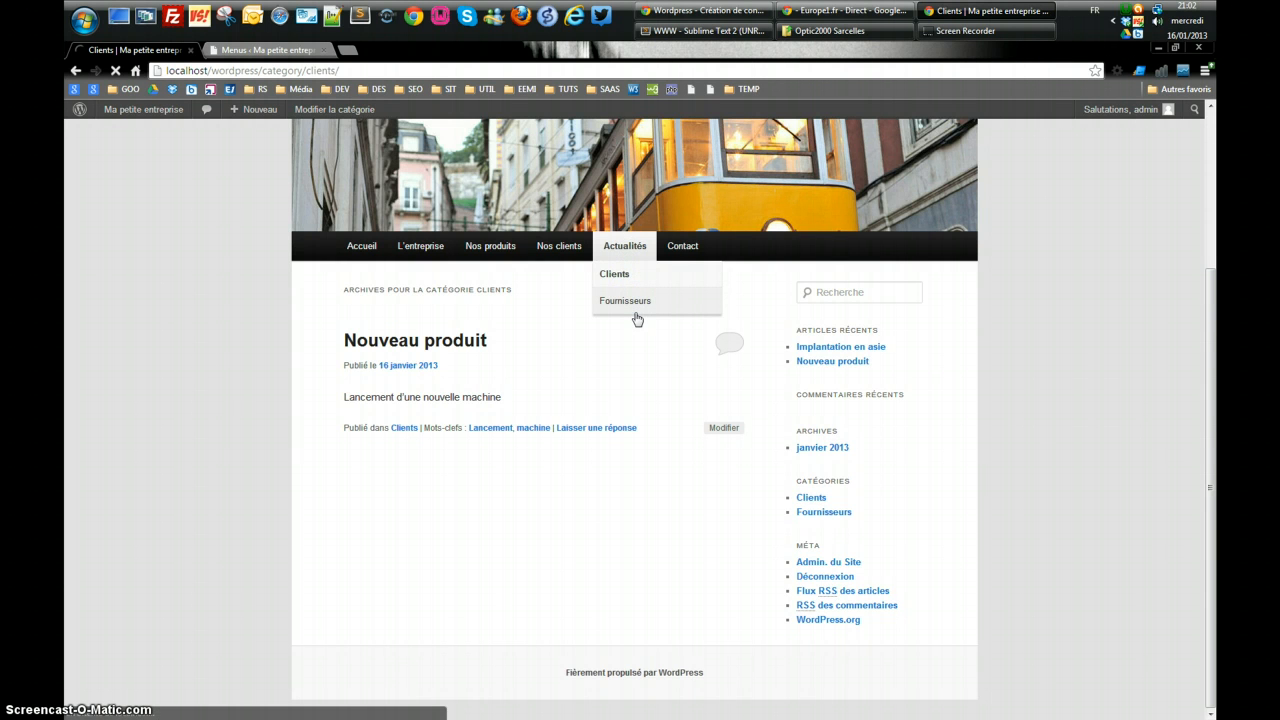
scroll(629, 471, "down", 3)
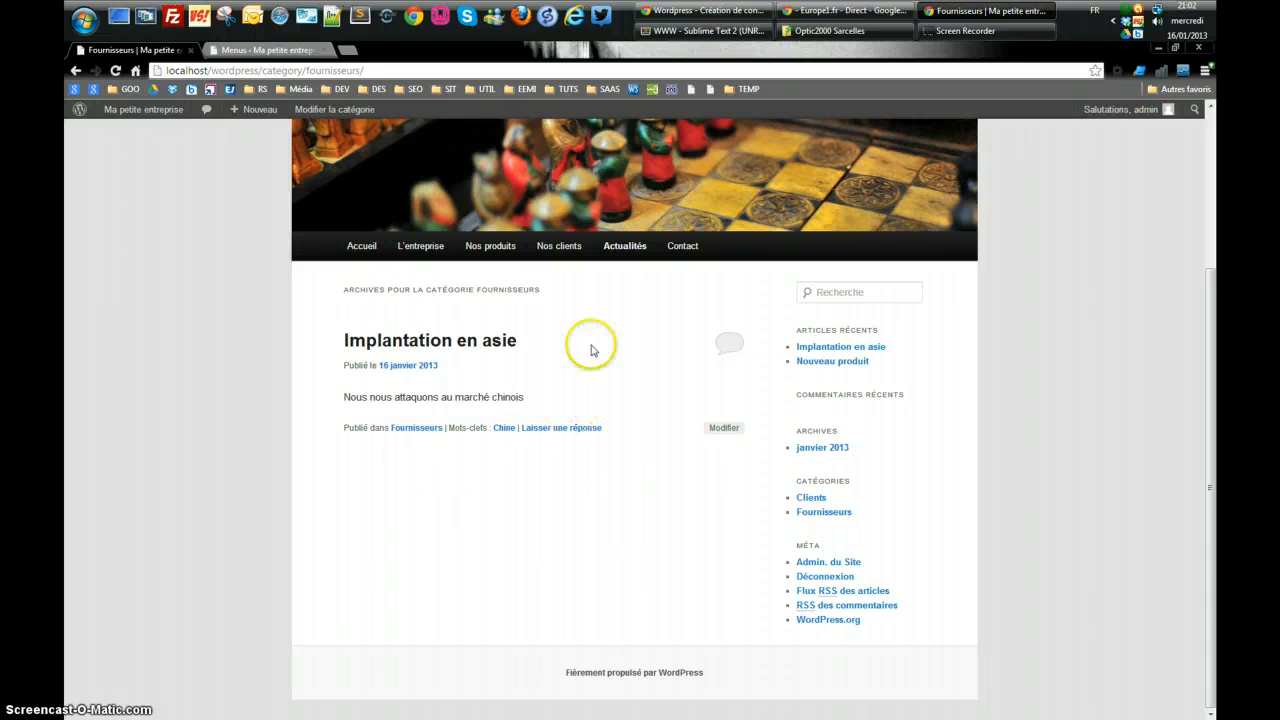
left_click(288, 51)
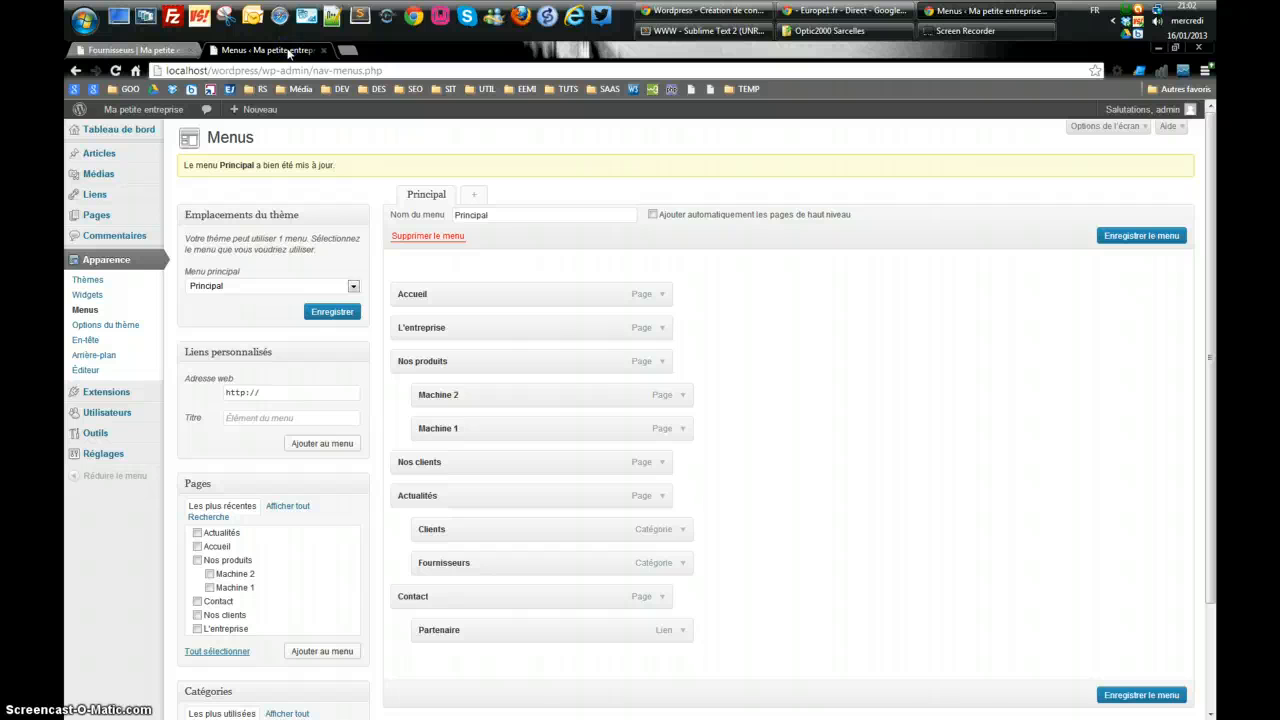